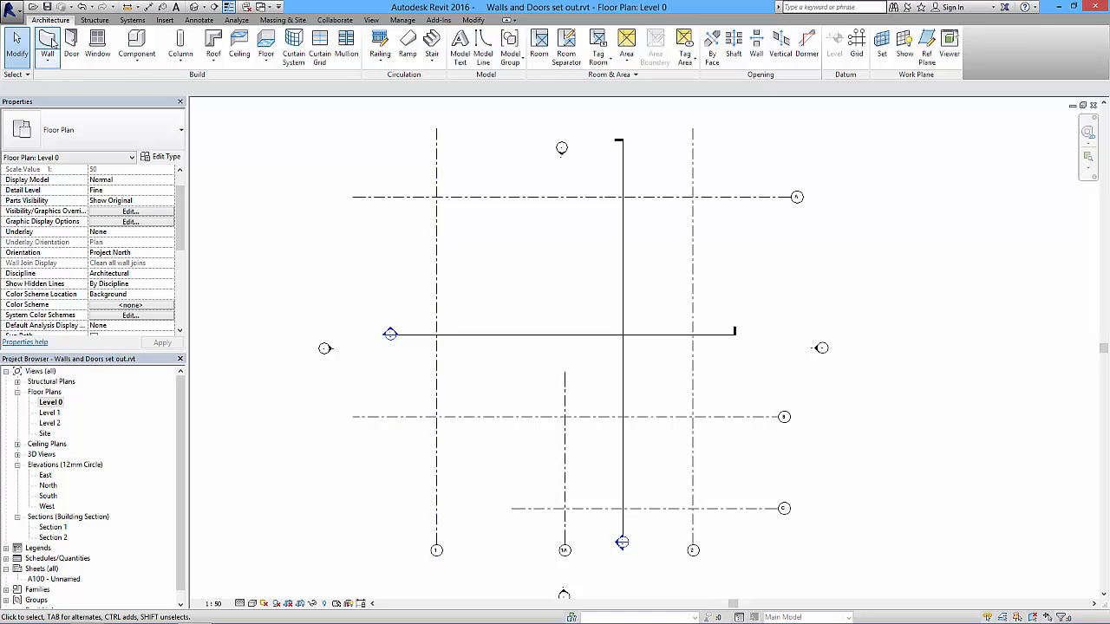
Start a new wall using the basic wall type Wall-Ext_102Bwk-75Ins-100LBlk-12P
click(48, 44)
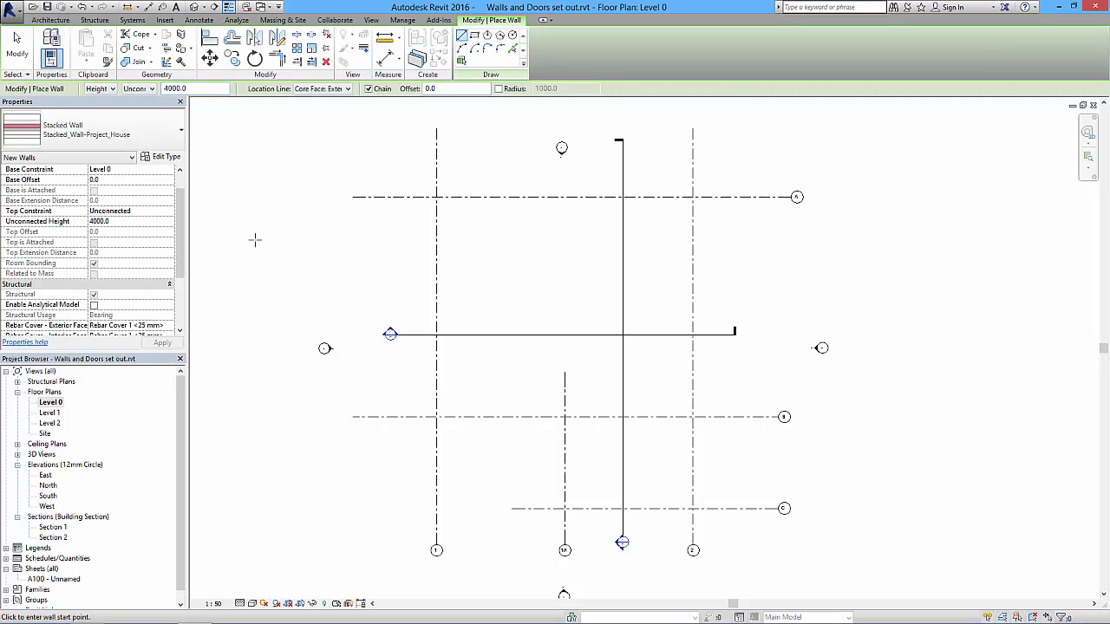
click(155, 134)
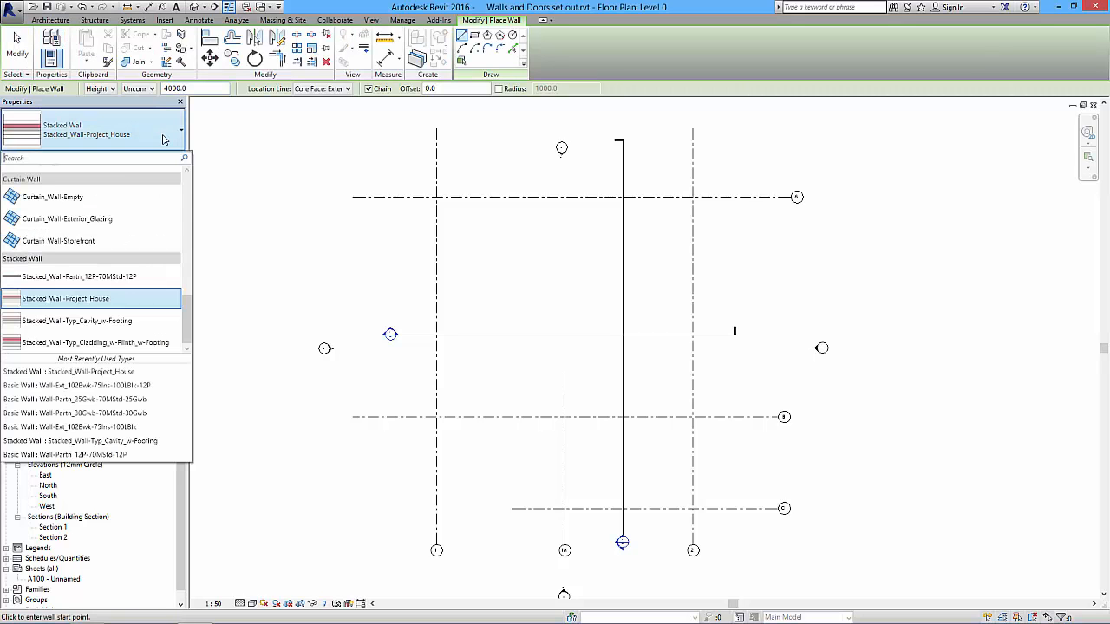
drag(187, 333, 187, 227)
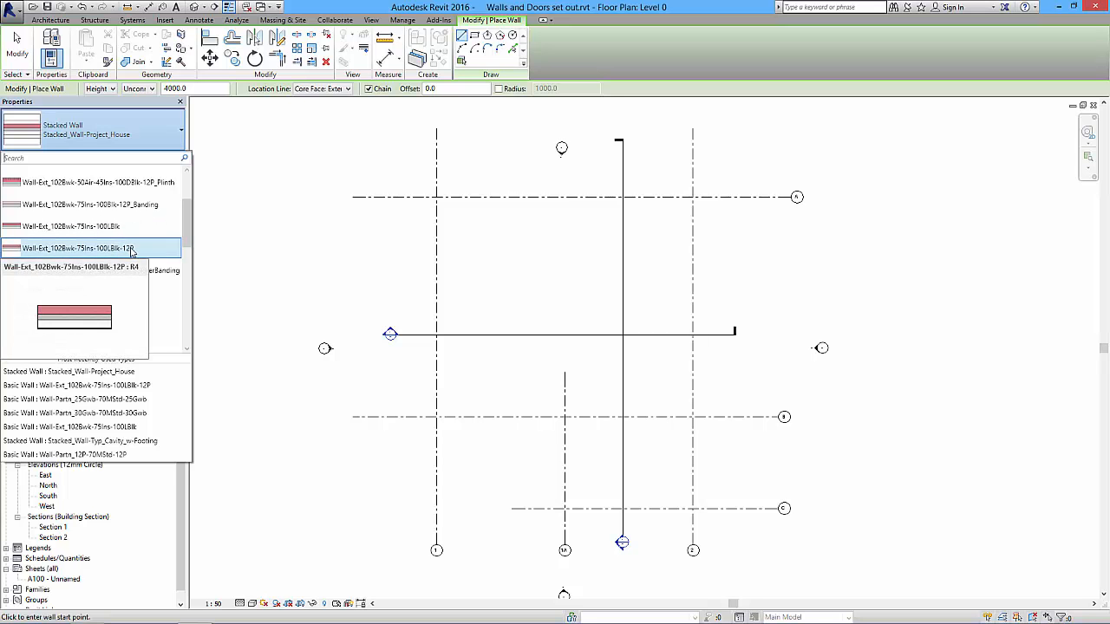
click(132, 249)
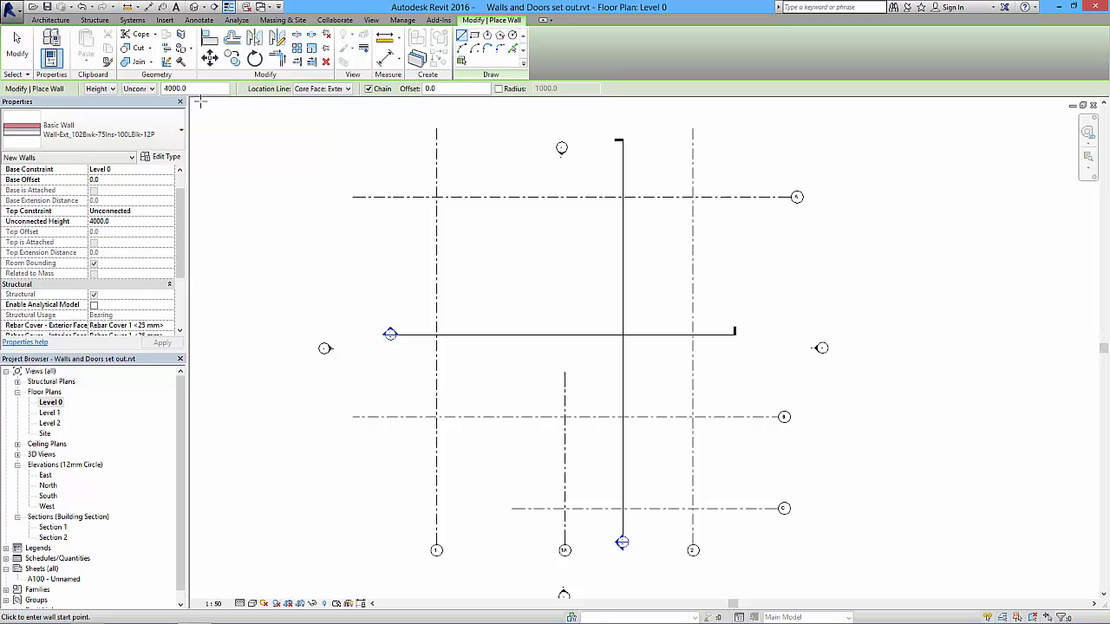
Set the wall's location line to Core Face: Exterior and its height up to Level 2
click(339, 90)
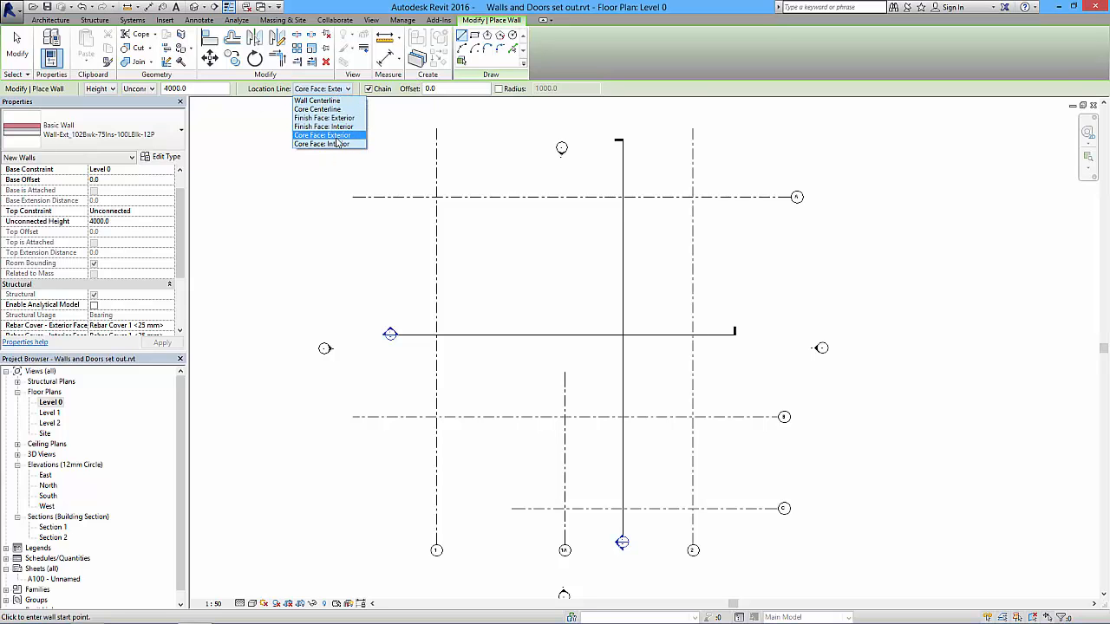
click(340, 136)
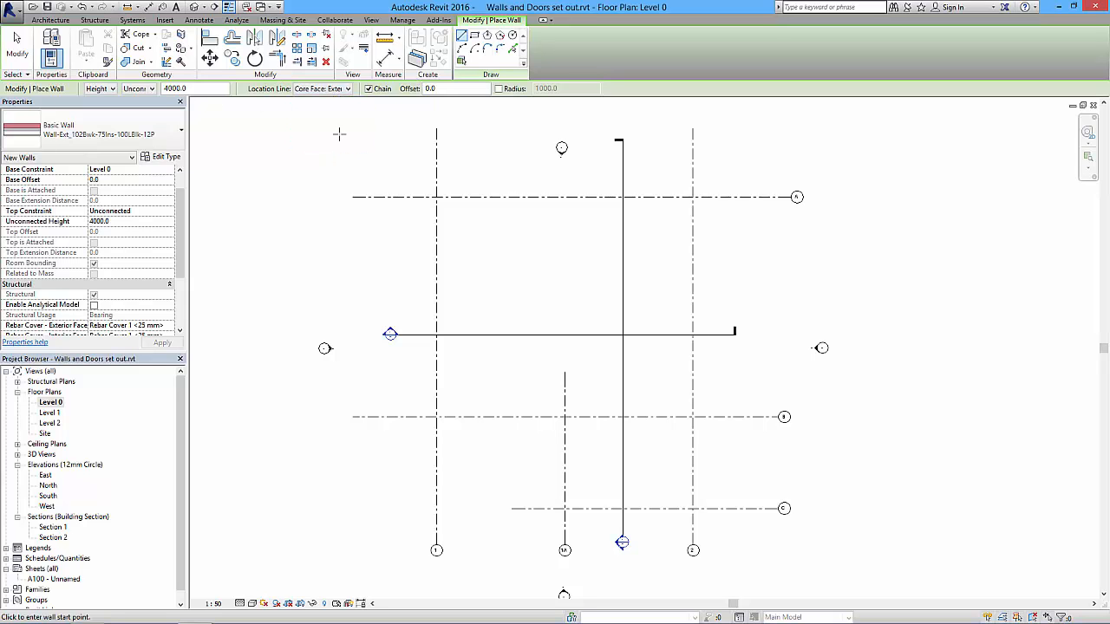
click(151, 88)
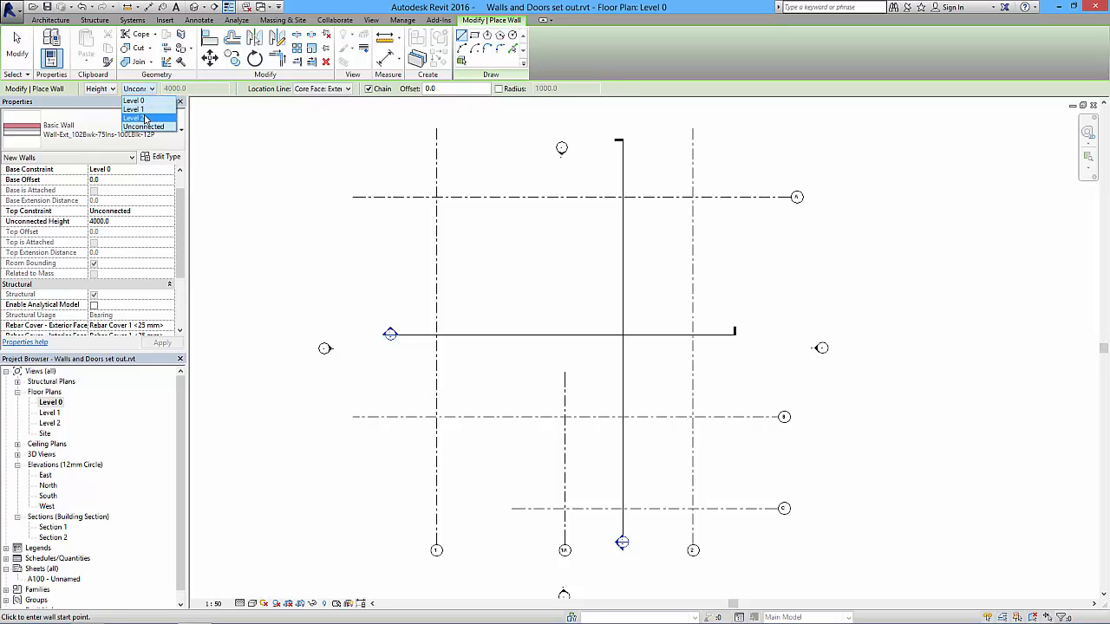
click(146, 118)
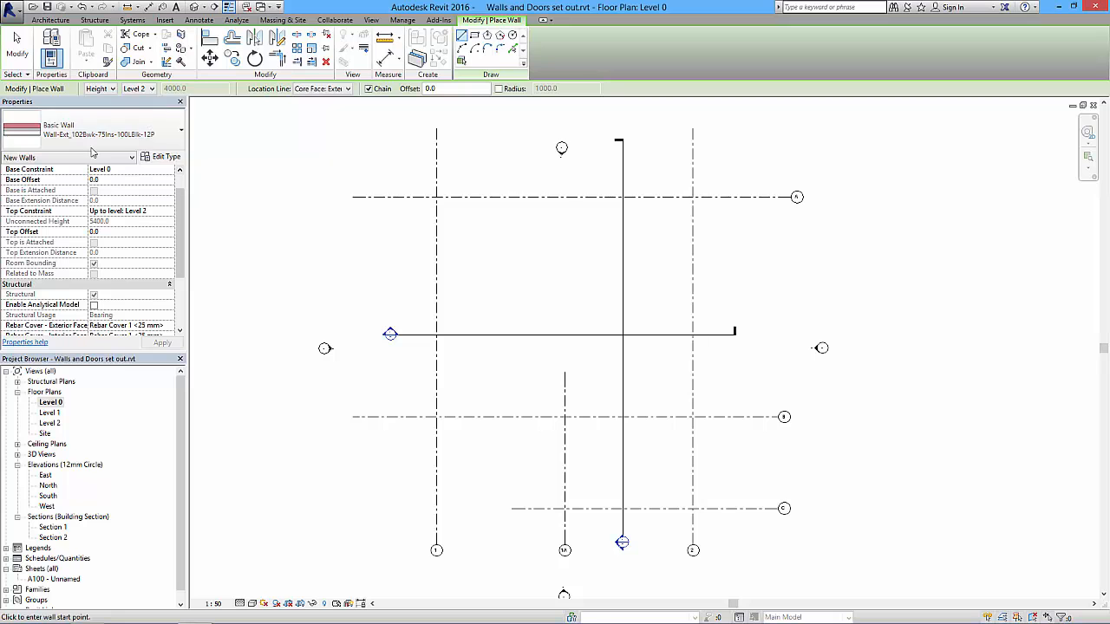
scroll(176, 210, up, 2)
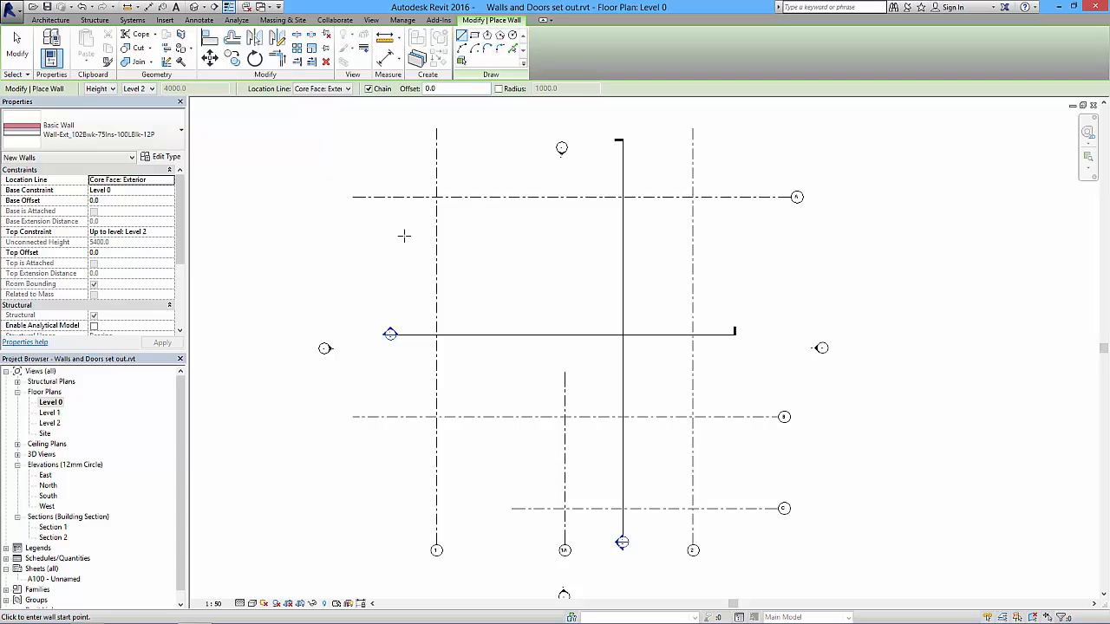
Draw the exterior wall along grid A from grid 1 to grid 2
click(436, 197)
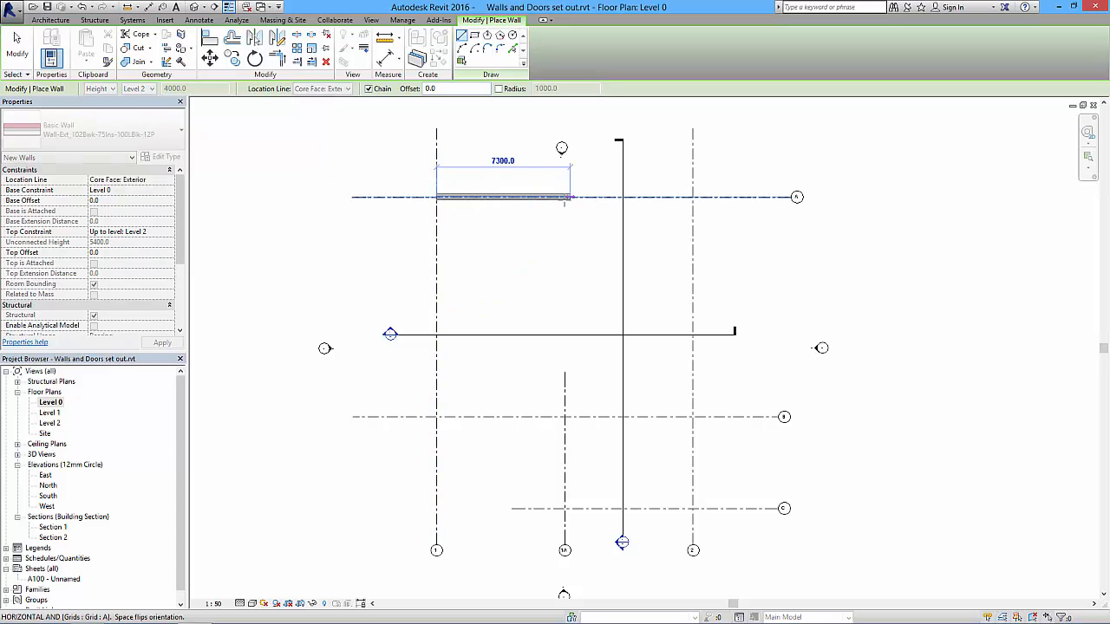
scroll(598, 213, up, 4)
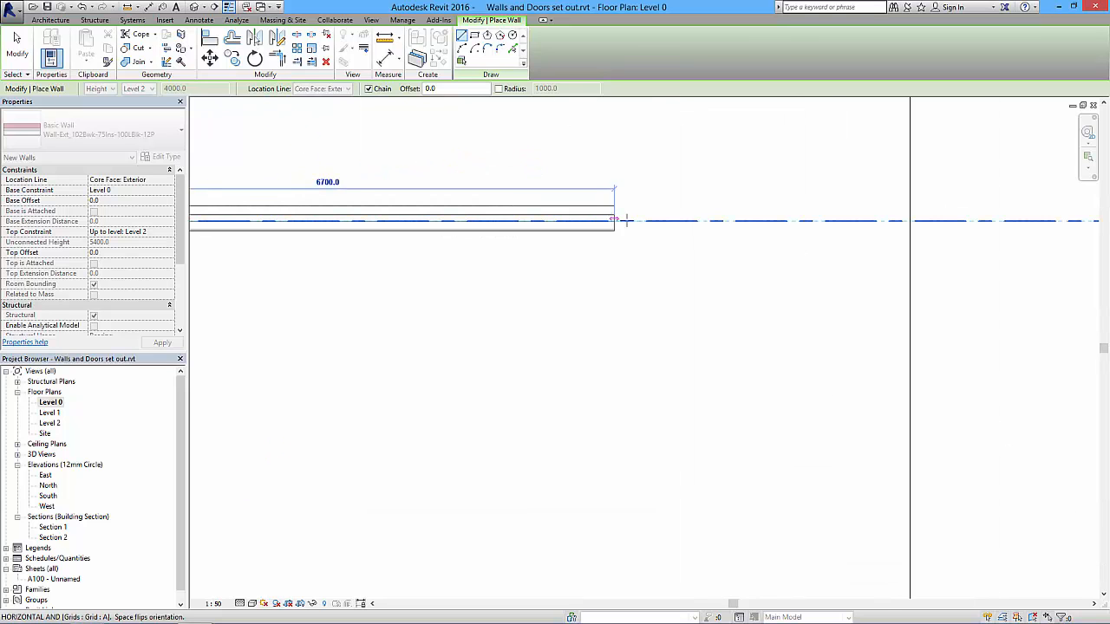
scroll(664, 217, up, 2)
scroll(681, 215, up, 1)
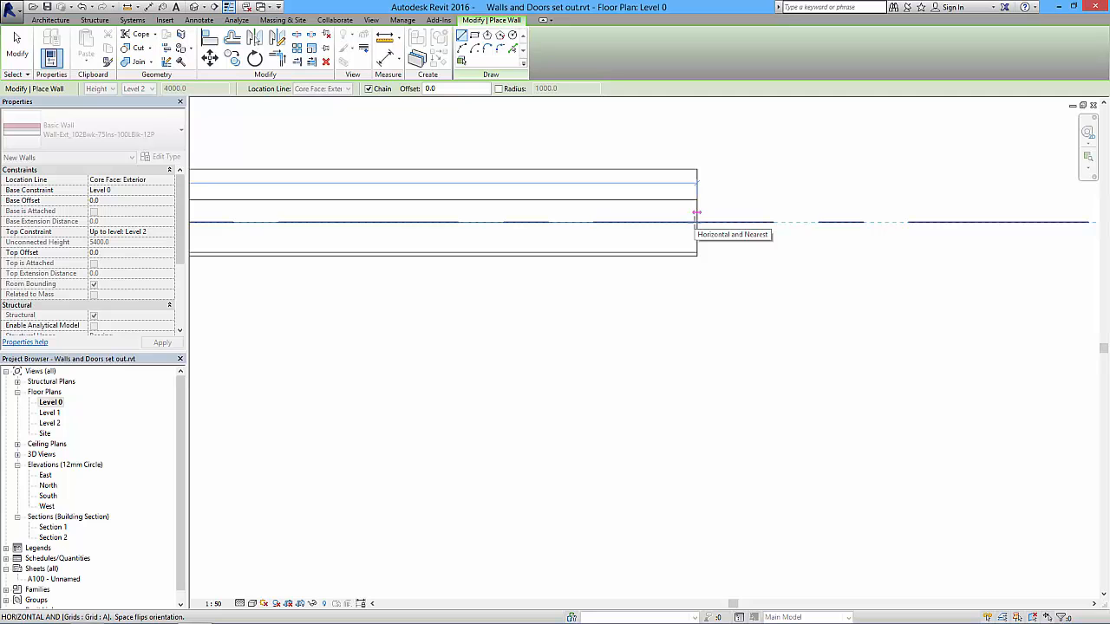
scroll(731, 223, down, 2)
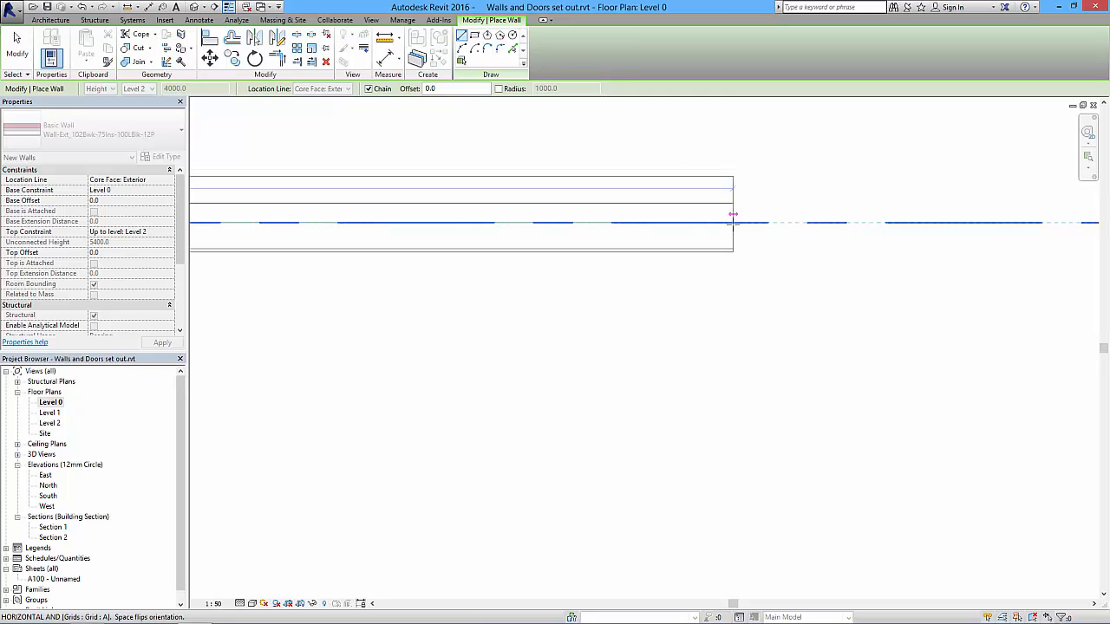
scroll(731, 222, down, 1)
middle_drag(812, 226, 650, 229)
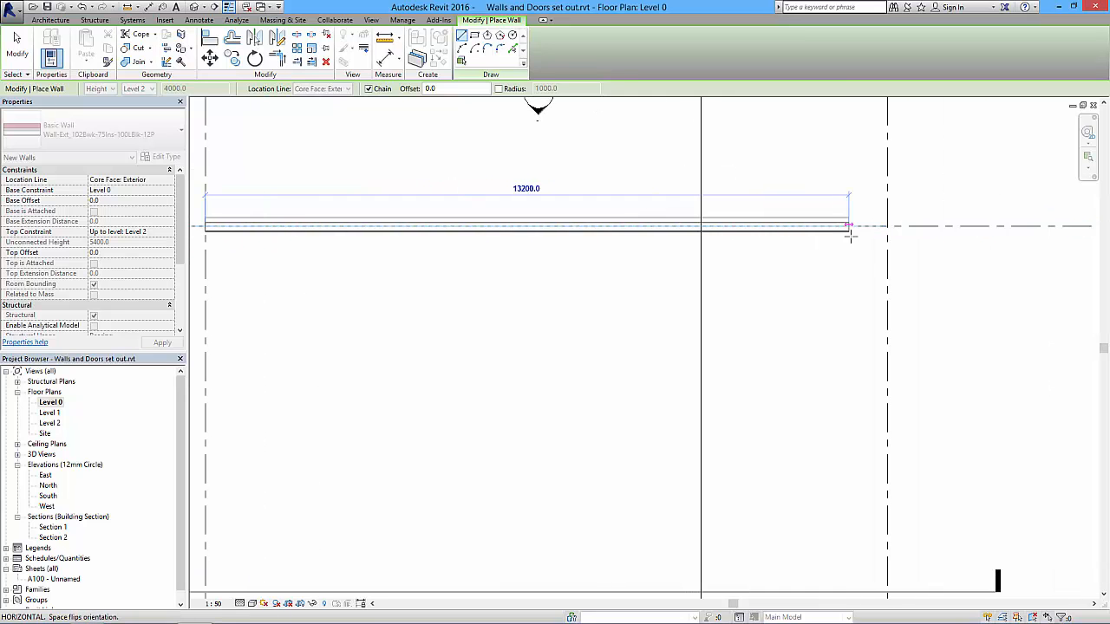
click(888, 226)
Continue the wall chain down grid 2 to grid C and along grid C to grid 1A
middle_drag(899, 292, 794, 128)
middle_drag(816, 450, 778, 187)
middle_drag(783, 433, 777, 230)
click(751, 330)
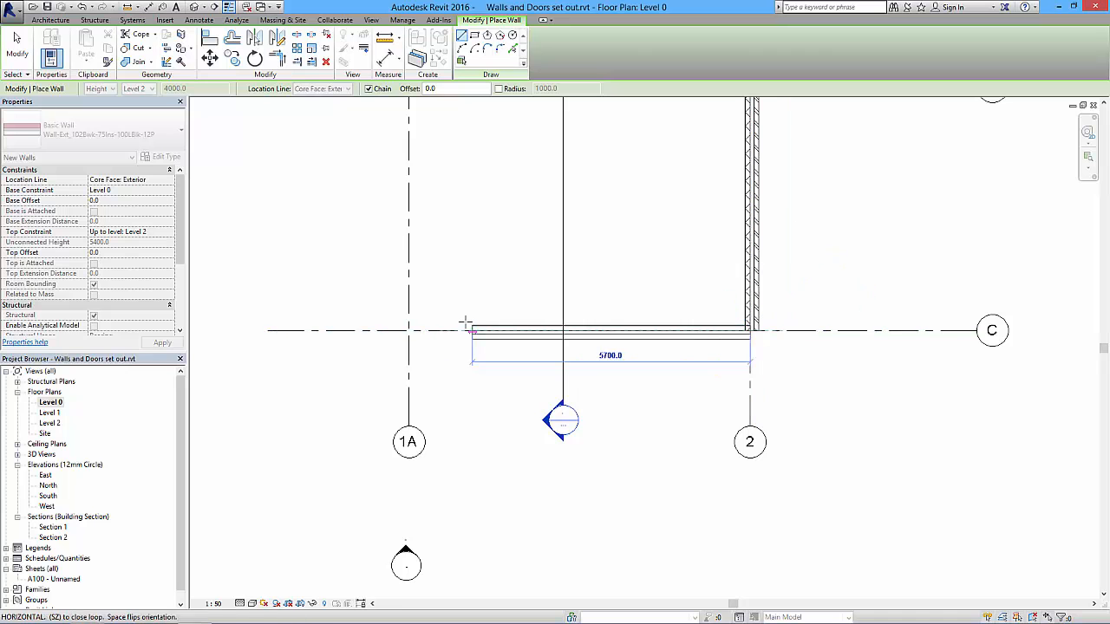
click(409, 329)
Continue the wall chain up grid 1A to grid B and along grid B to grid 1
middle_drag(439, 255, 489, 503)
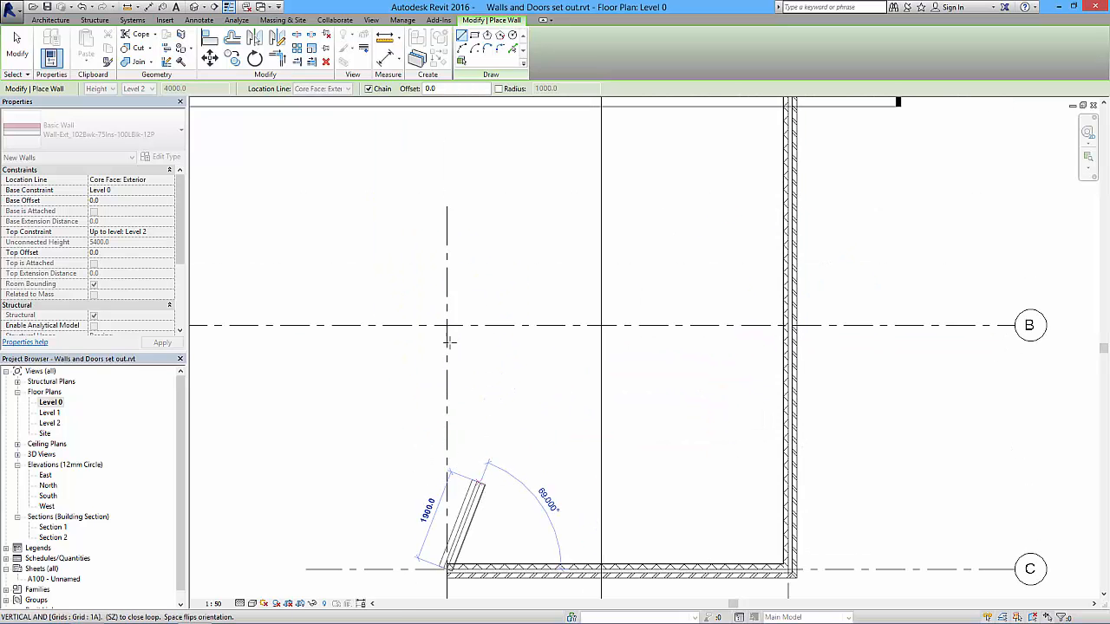
click(447, 327)
middle_drag(563, 373, 952, 378)
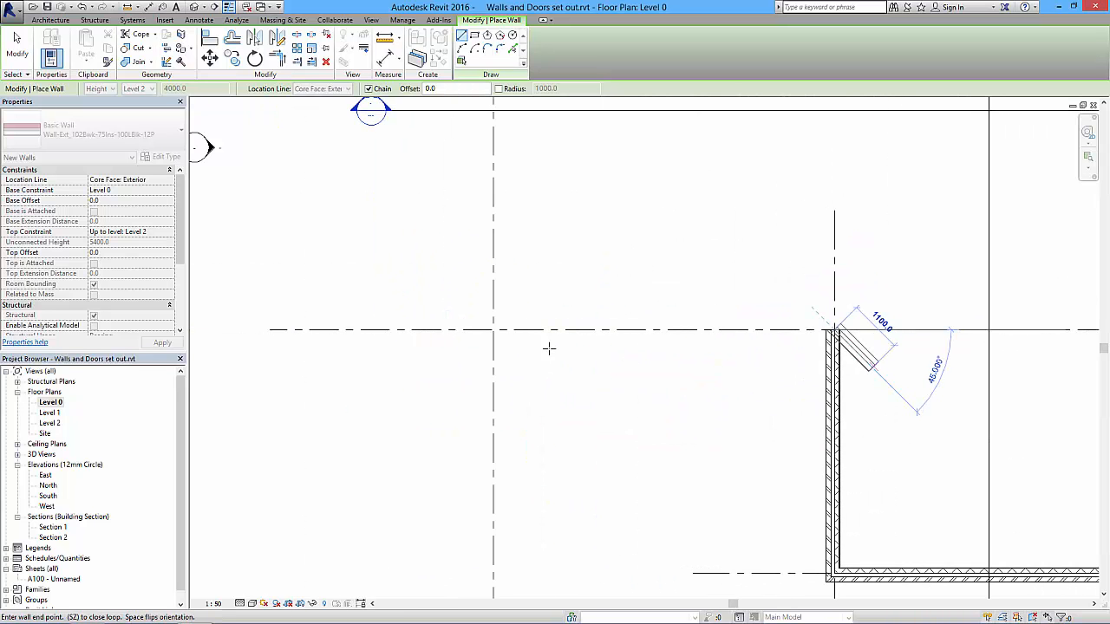
click(494, 330)
Close the exterior wall loop along grid 1 up to grid A and end the wall command
middle_drag(513, 234, 543, 461)
middle_drag(524, 273, 533, 336)
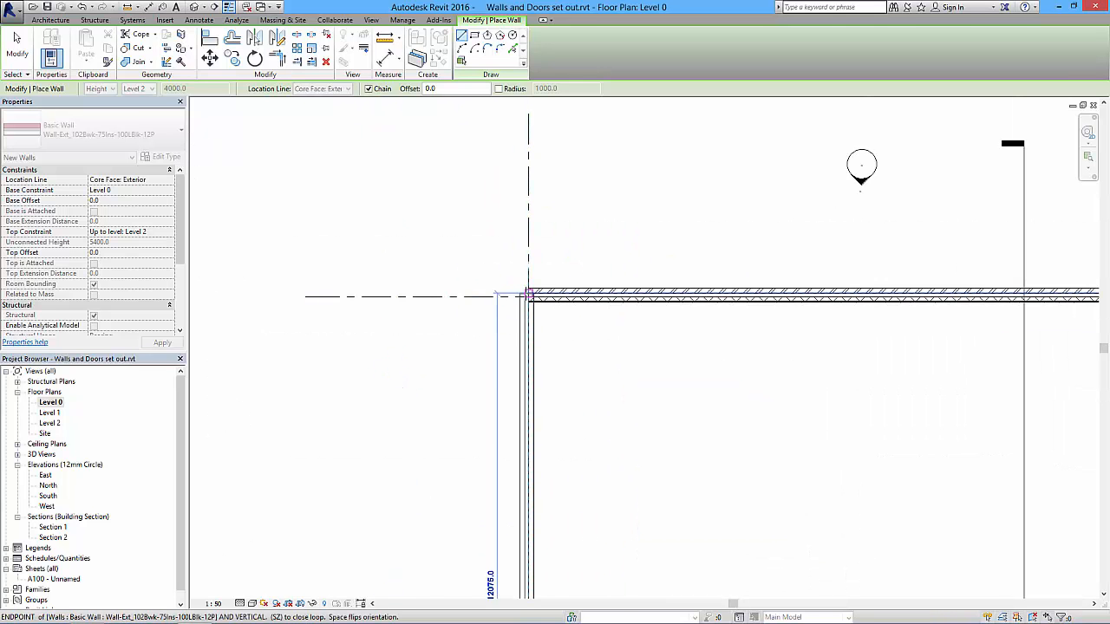
scroll(528, 297, up, 4)
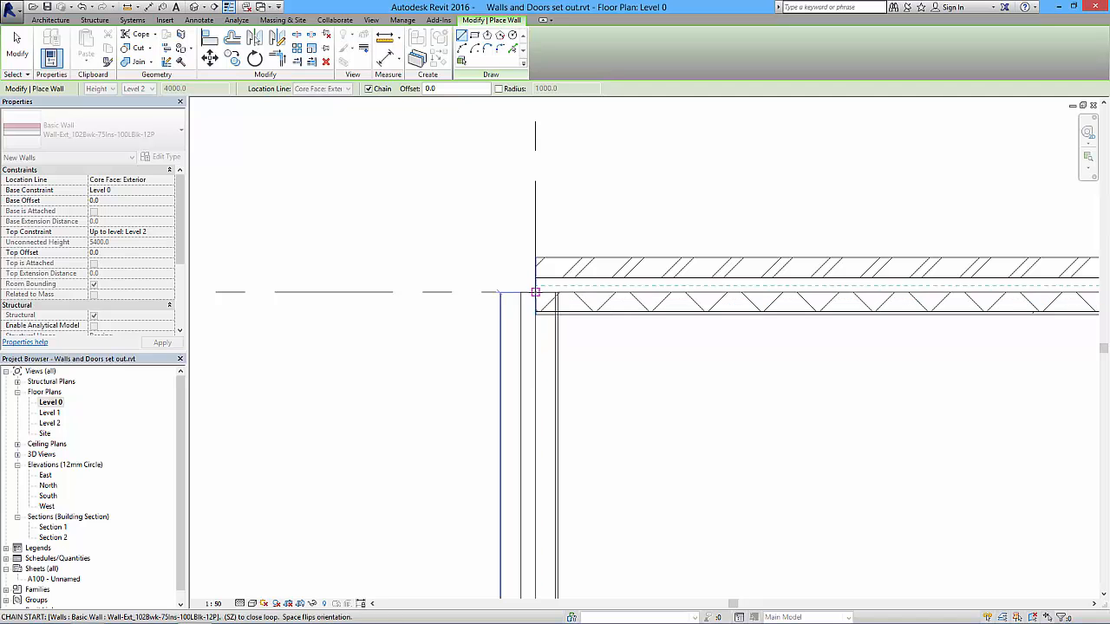
click(535, 286)
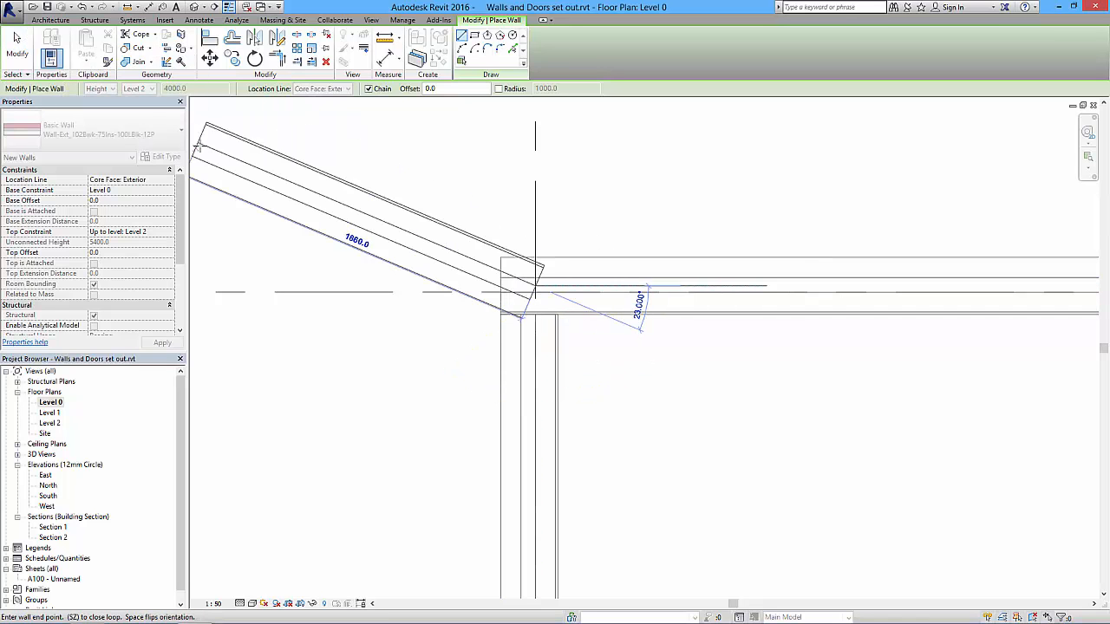
key(Escape)
key(Escape)
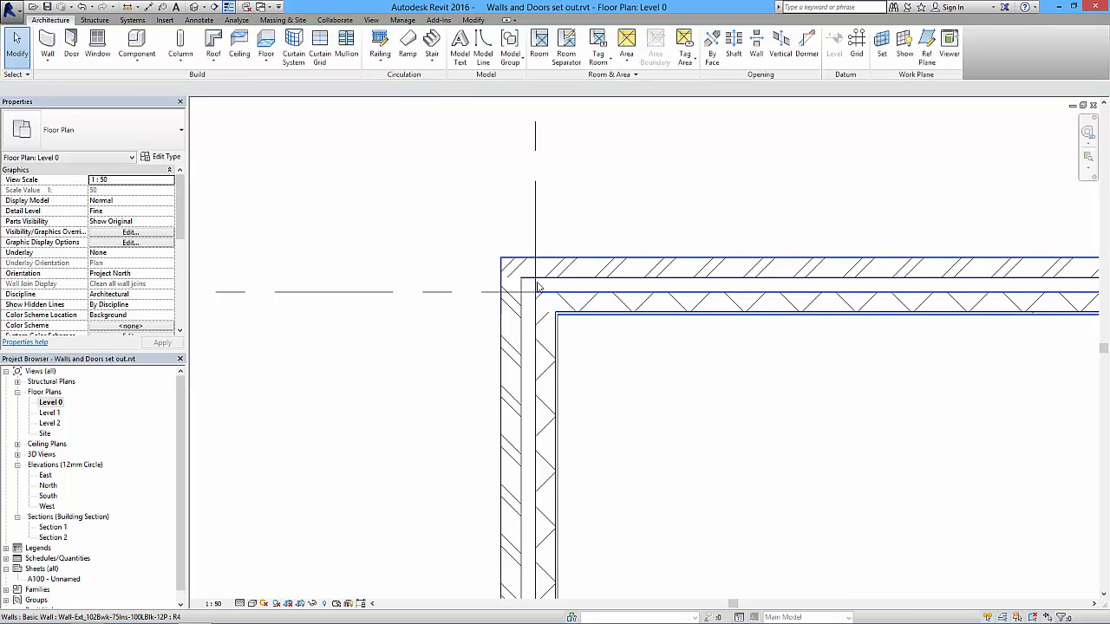
scroll(569, 306, down, 6)
middle_drag(658, 357, 569, 291)
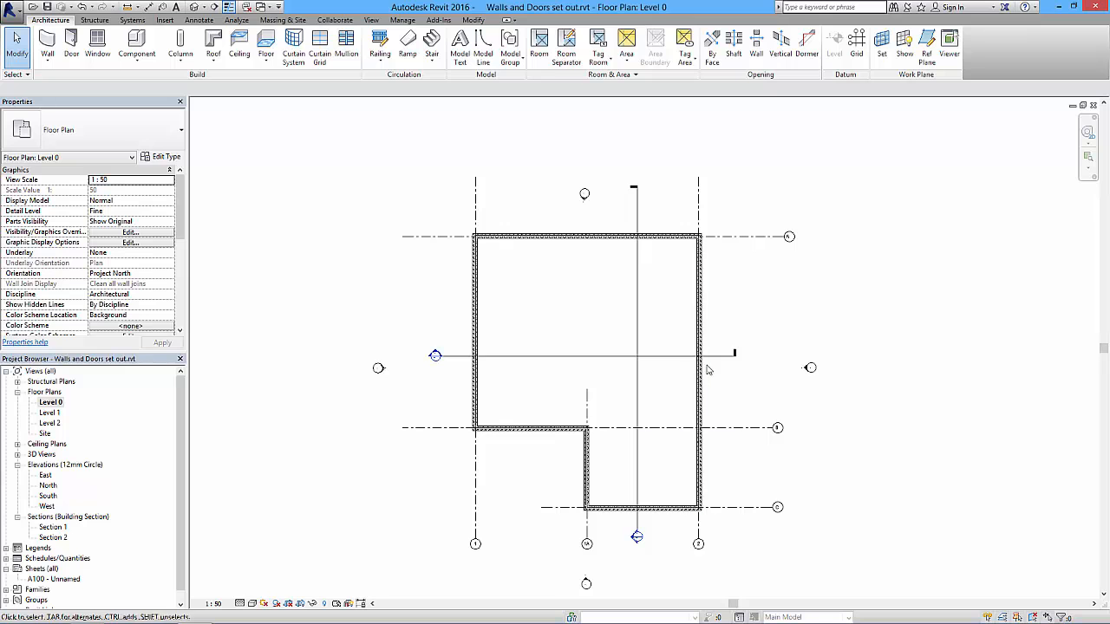
Start another wall using the stacked wall type Stacked_Wall-Project_House
click(48, 42)
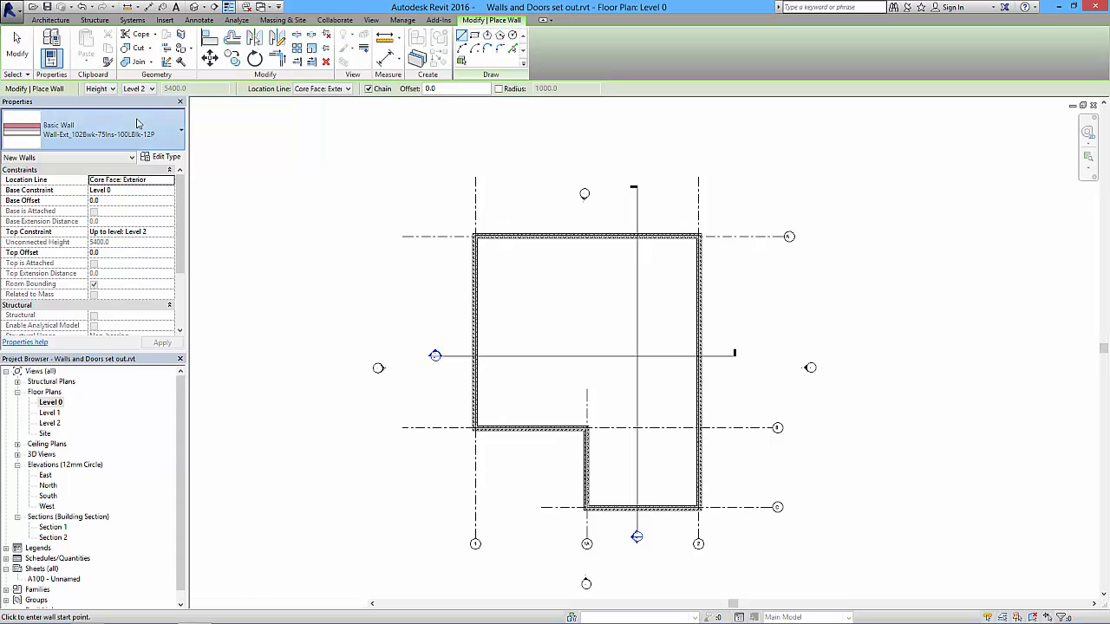
click(95, 130)
drag(183, 228, 199, 322)
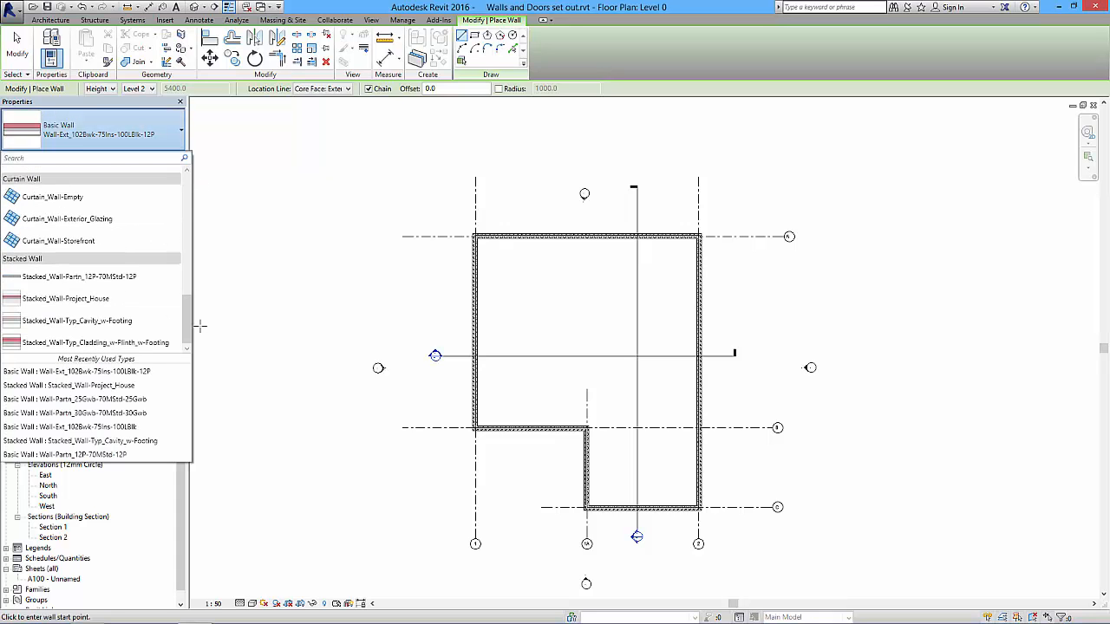
click(81, 298)
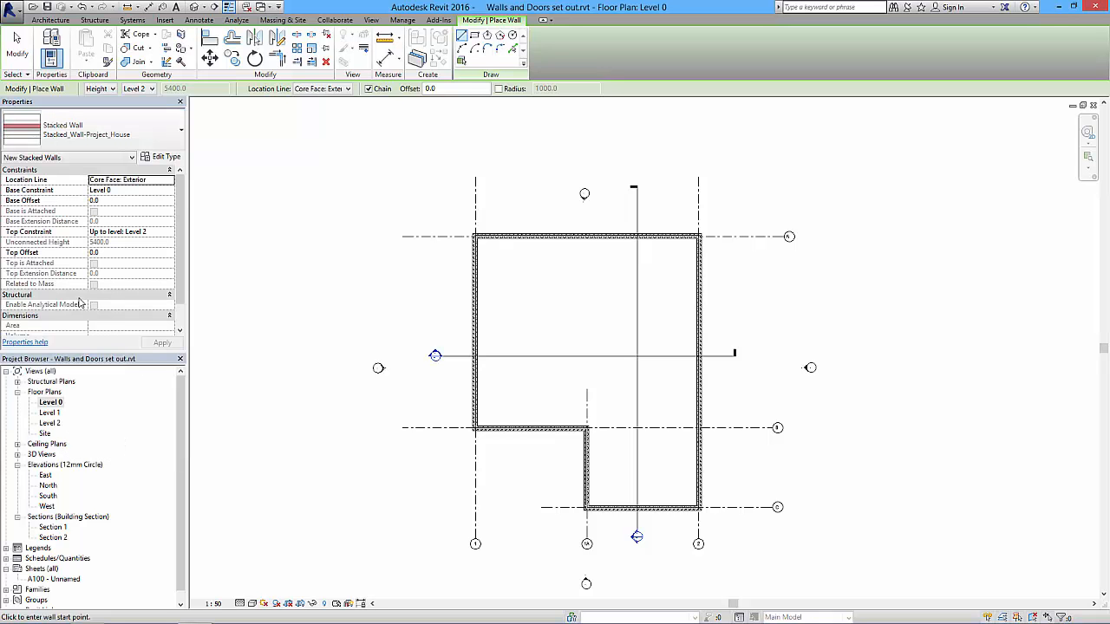
Examine the component walls and heights in the assembly structure of the Stacked_Wall-Project_House type
click(162, 157)
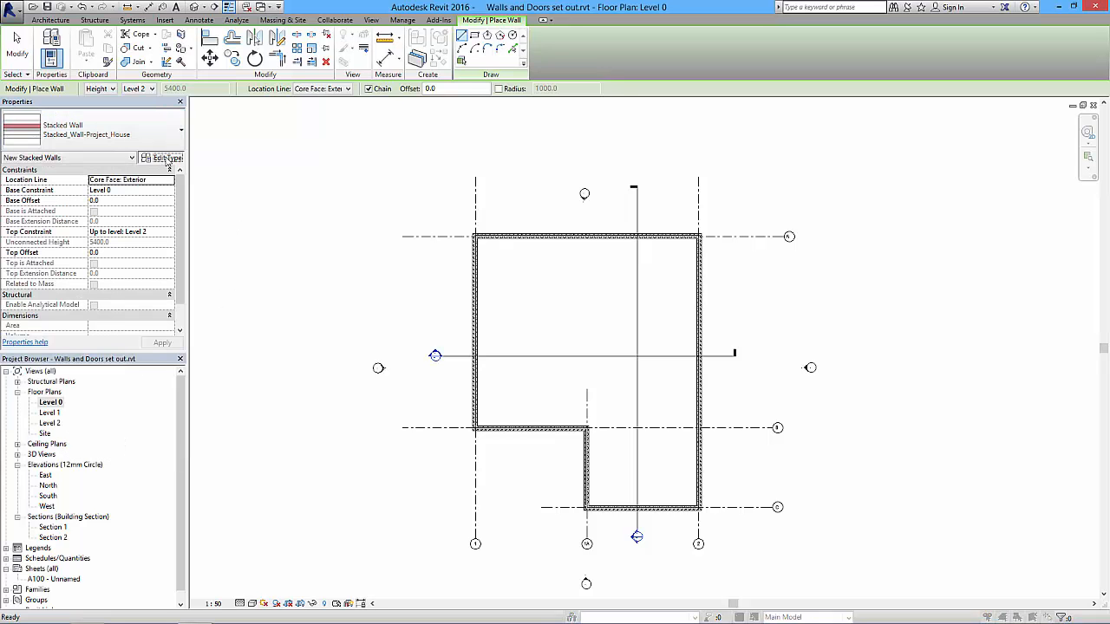
click(553, 207)
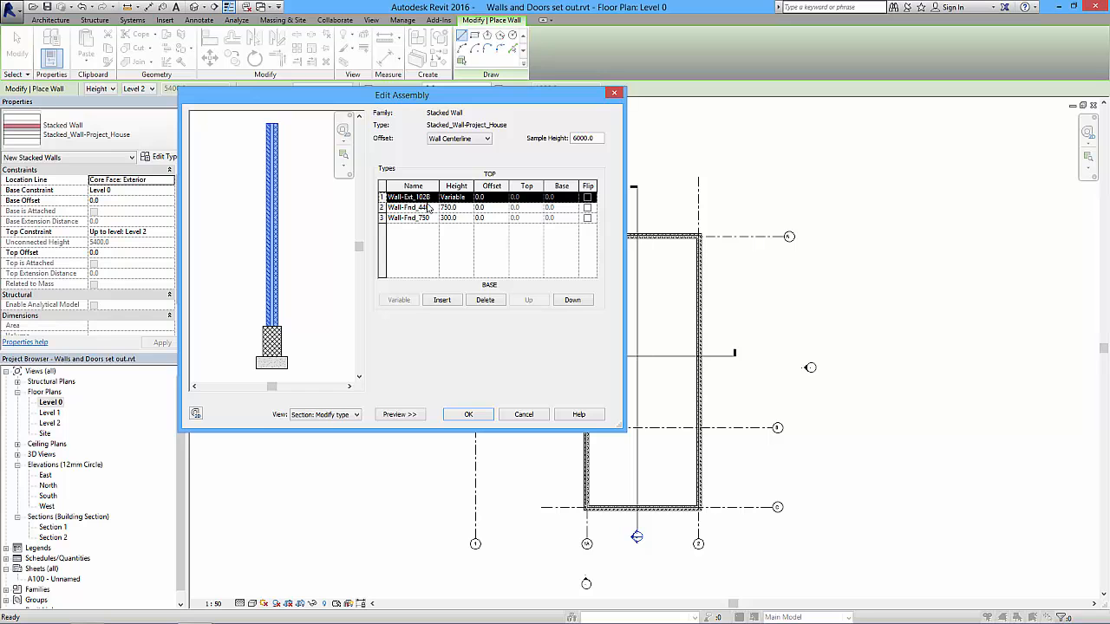
double_click(438, 186)
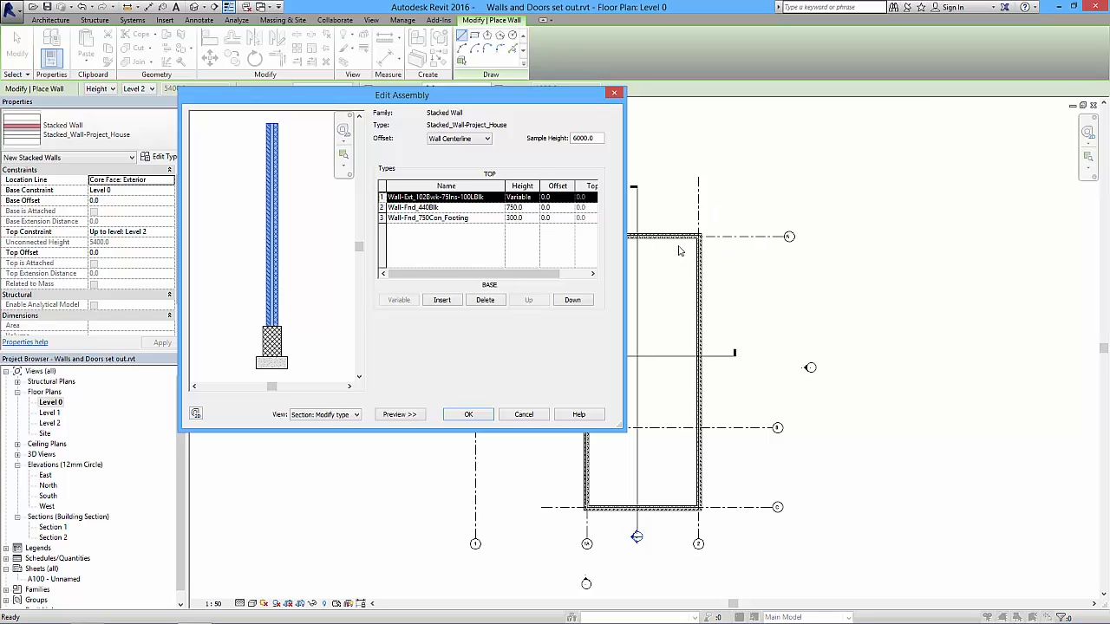
click(469, 414)
click(479, 415)
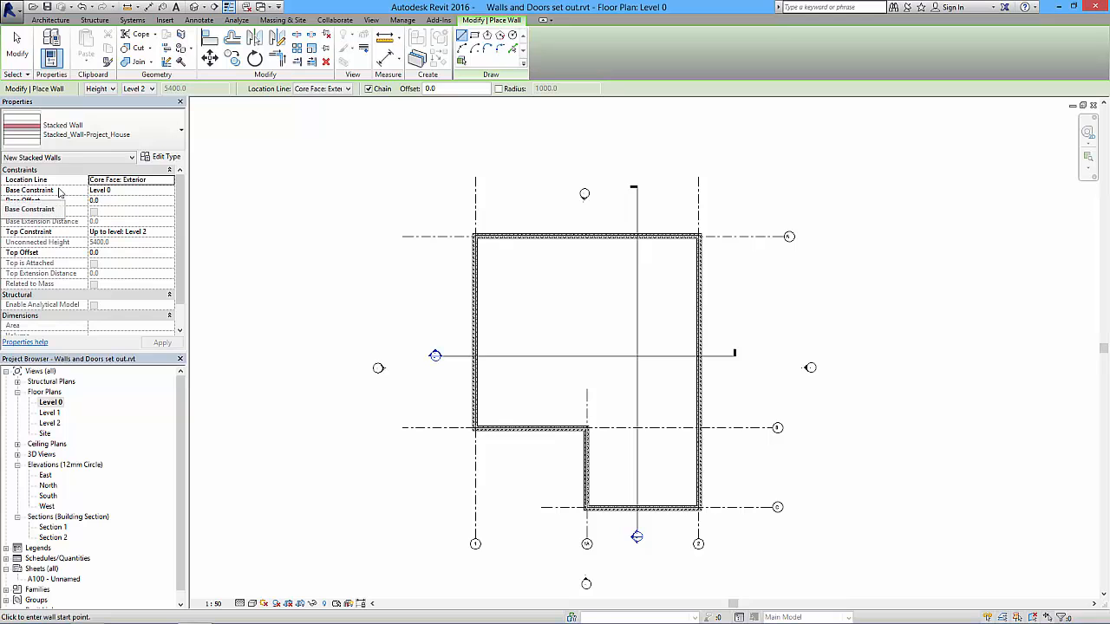
Set the new stacked wall's base offset to -2000 and start the wall at the intersection of grids A and 1
click(107, 201)
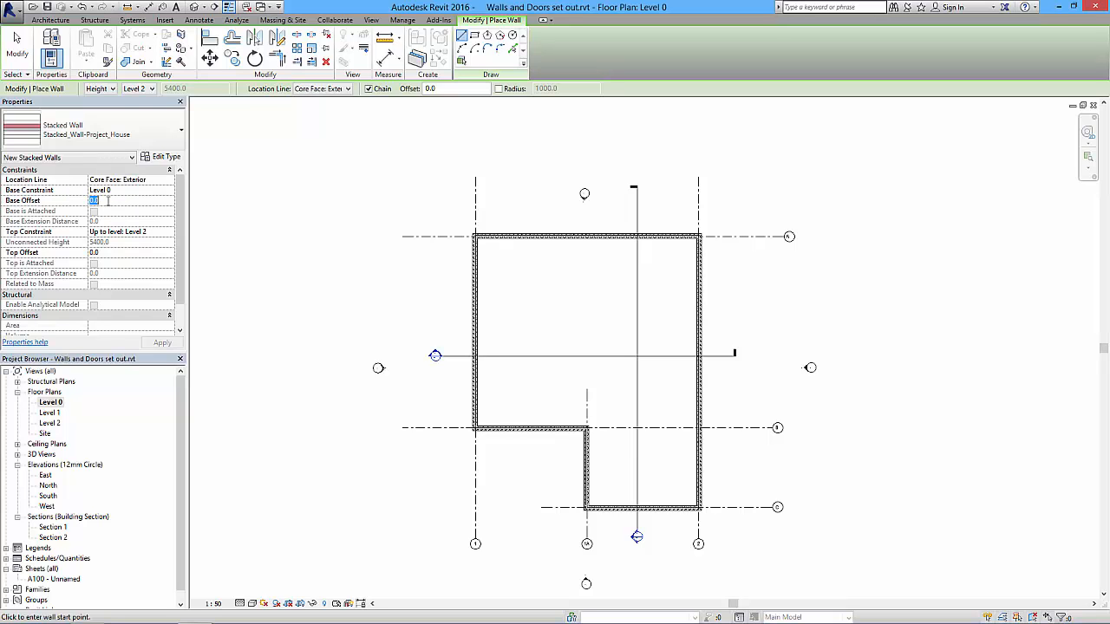
text(-200)
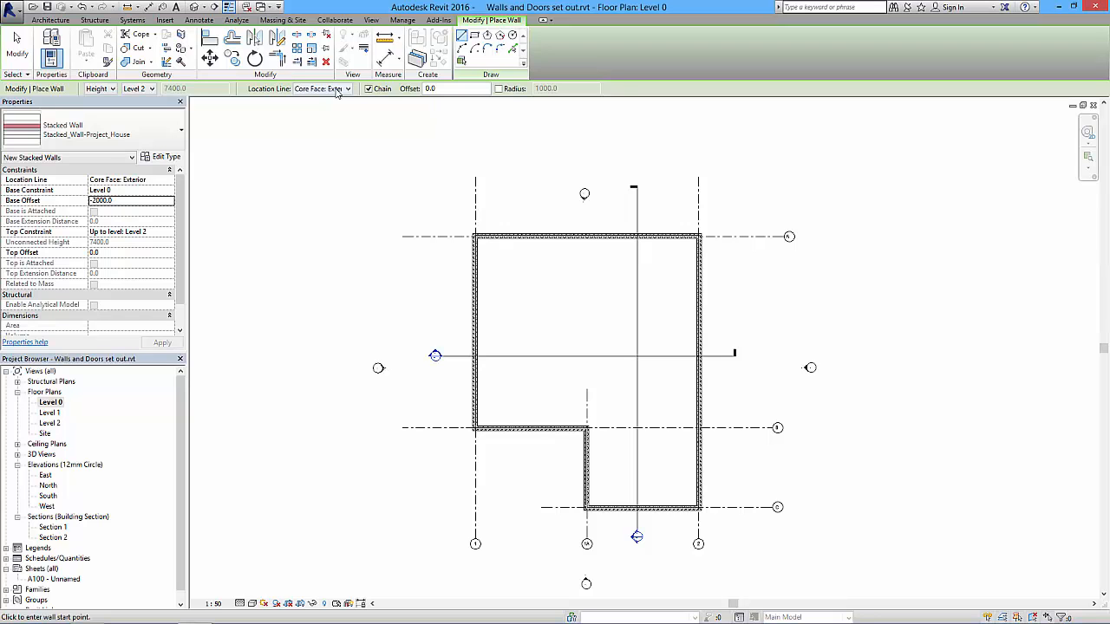
scroll(488, 254, up, 5)
middle_drag(495, 260, 491, 355)
scroll(490, 352, up, 1)
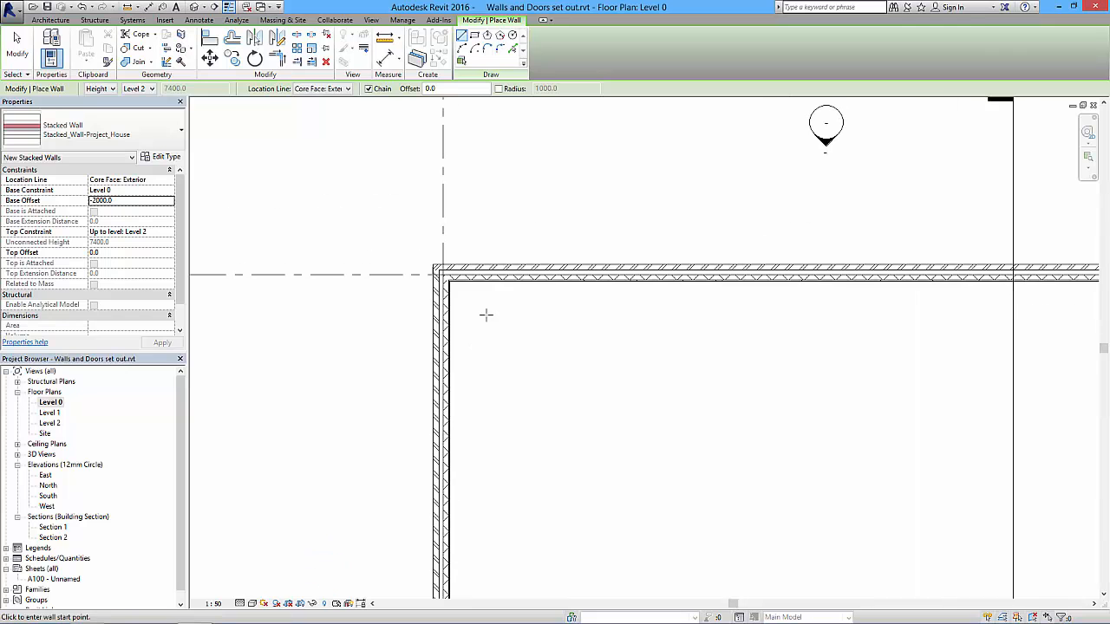
scroll(439, 272, up, 4)
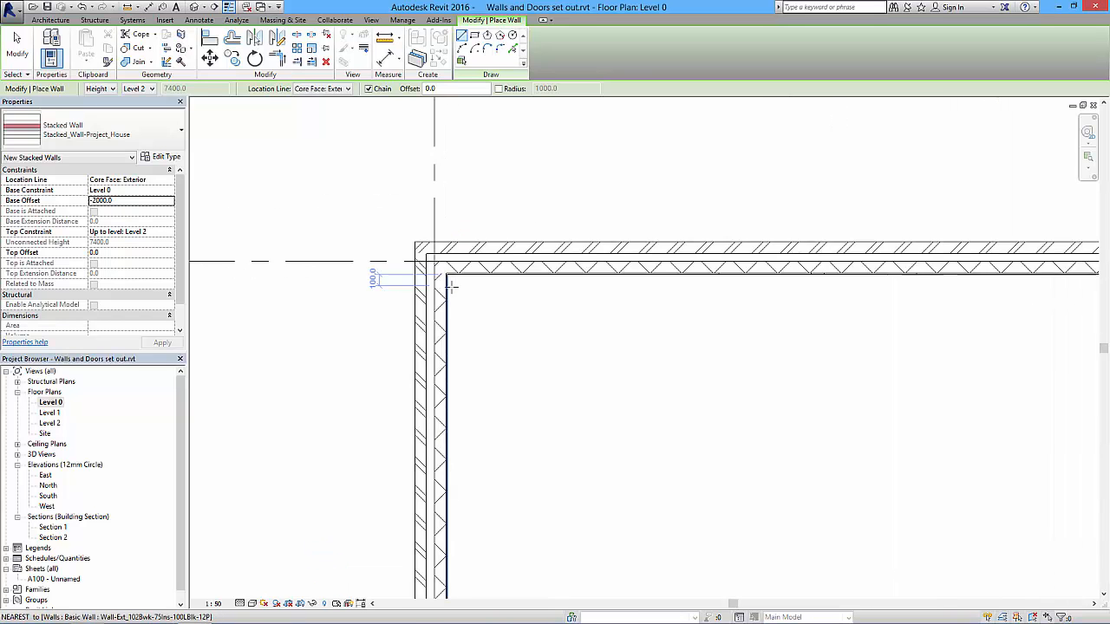
click(418, 235)
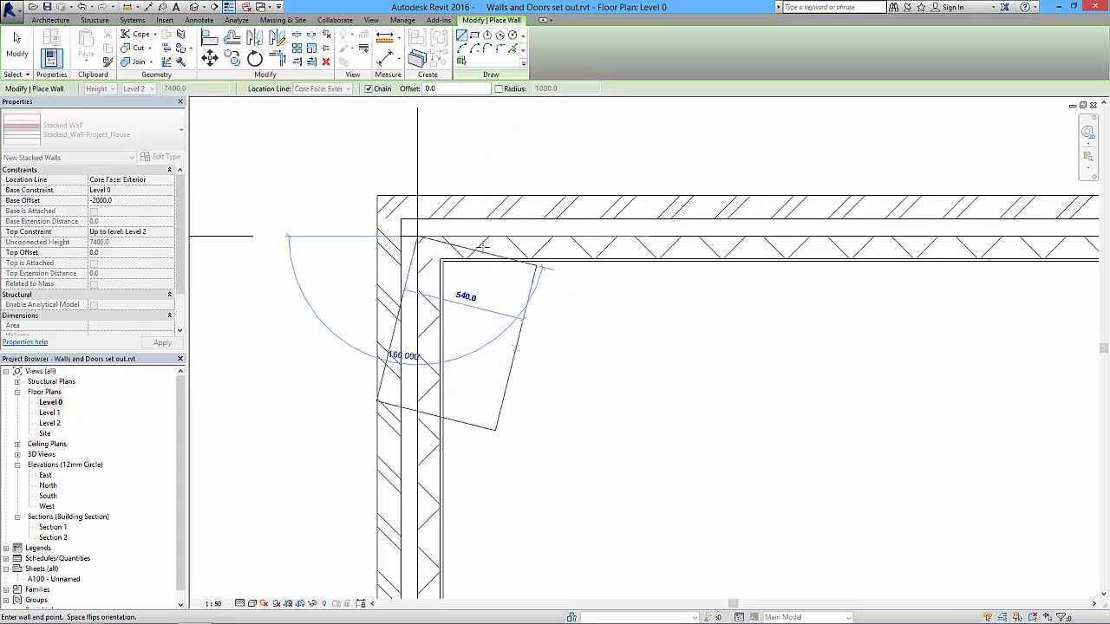
Draw the first stacked wall segment along grid A to its intersection with grid 2
scroll(420, 251, down, 4)
middle_drag(572, 294, 294, 271)
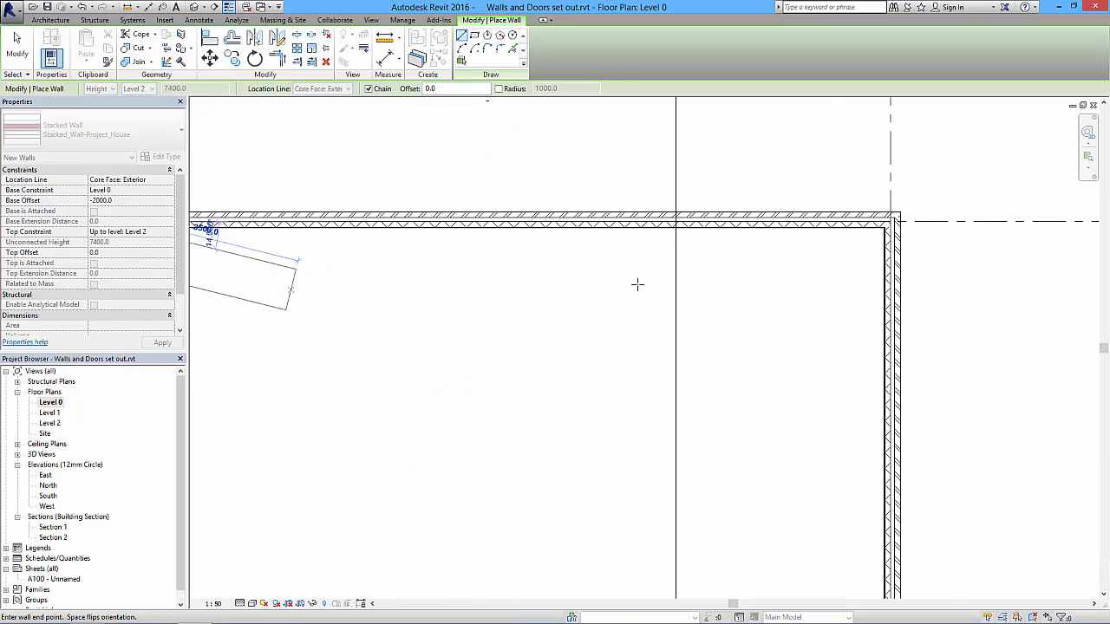
middle_drag(495, 267, 767, 274)
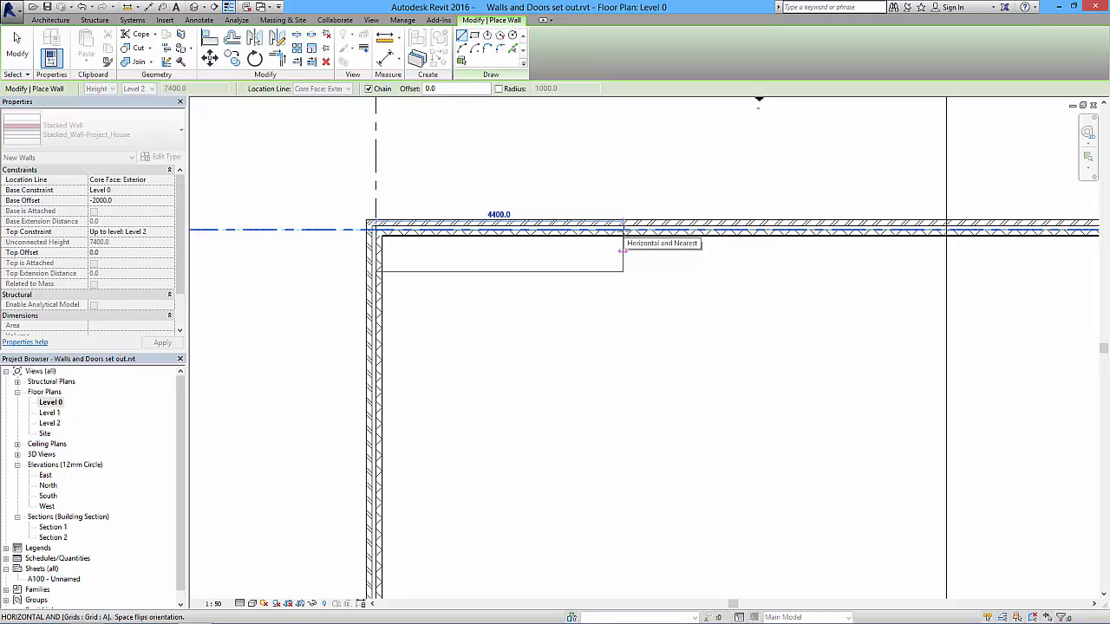
middle_drag(778, 250, 268, 260)
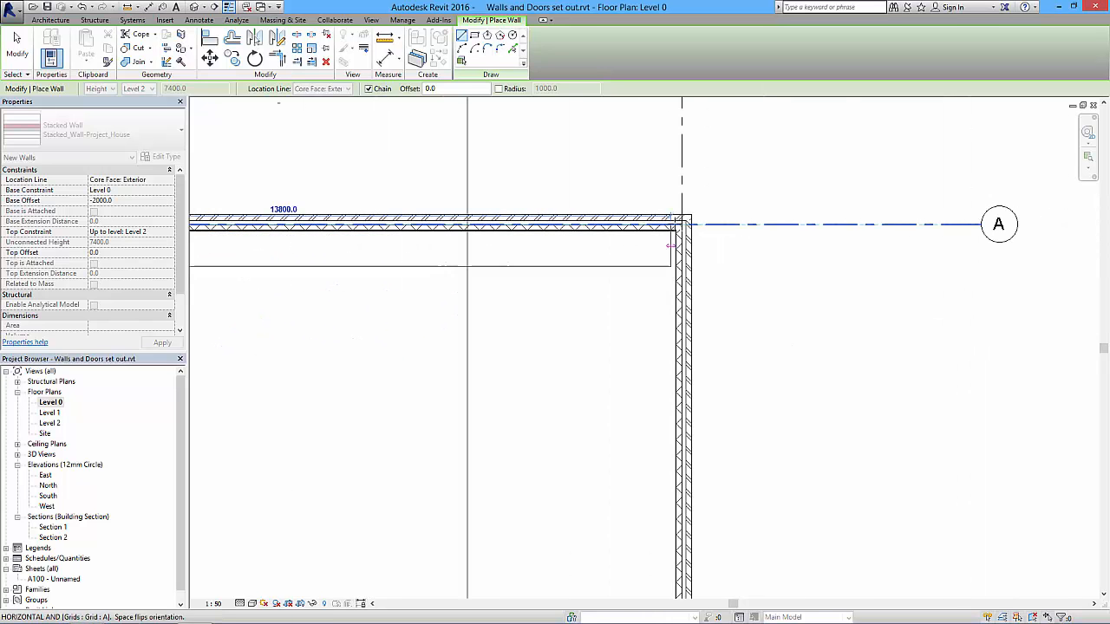
scroll(669, 246, up, 2)
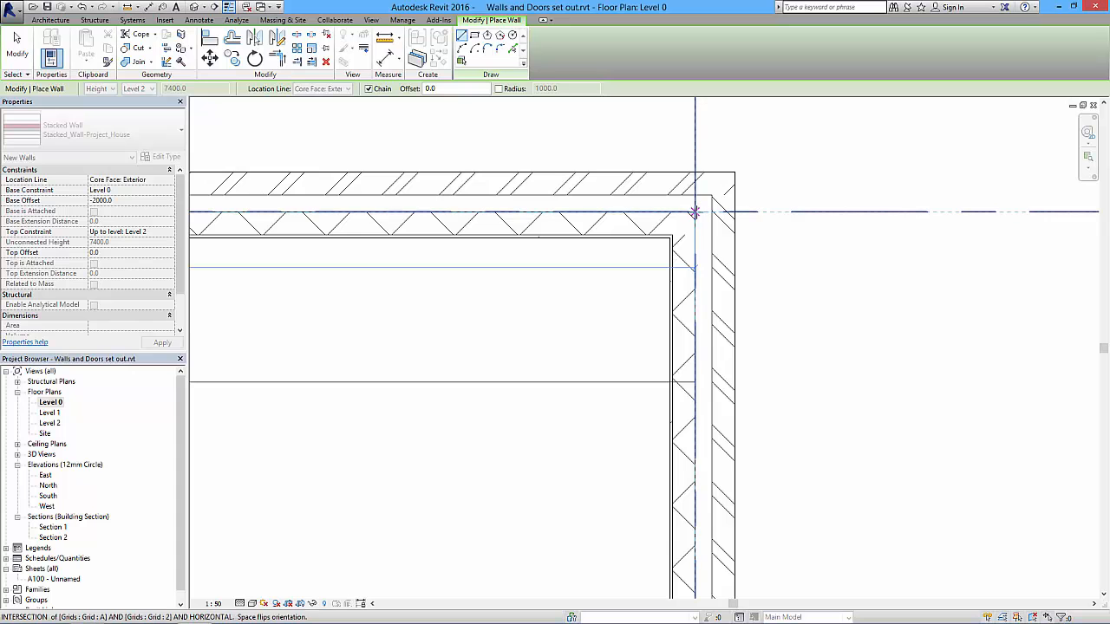
click(696, 214)
Continue the stacked wall chain down grid 2 to grid C
scroll(697, 283, down, 10)
middle_drag(698, 421, 696, 165)
middle_drag(688, 401, 696, 340)
scroll(704, 365, up, 11)
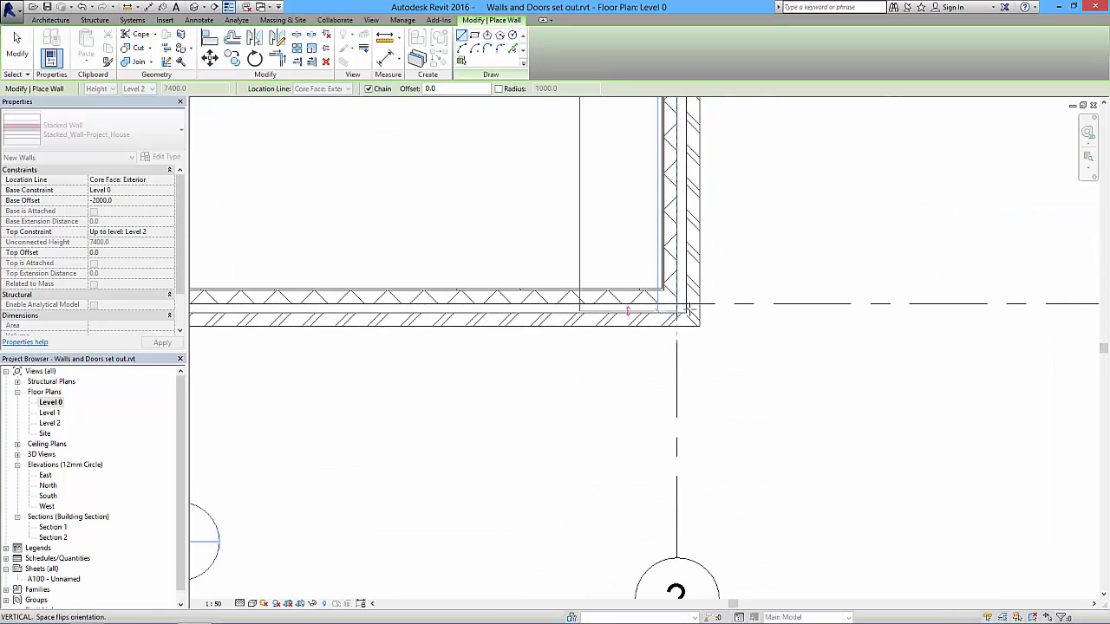
click(676, 306)
Continue the stacked wall chain along grid C to grid 1A and up grid 1A to grid B
middle_drag(422, 315, 906, 335)
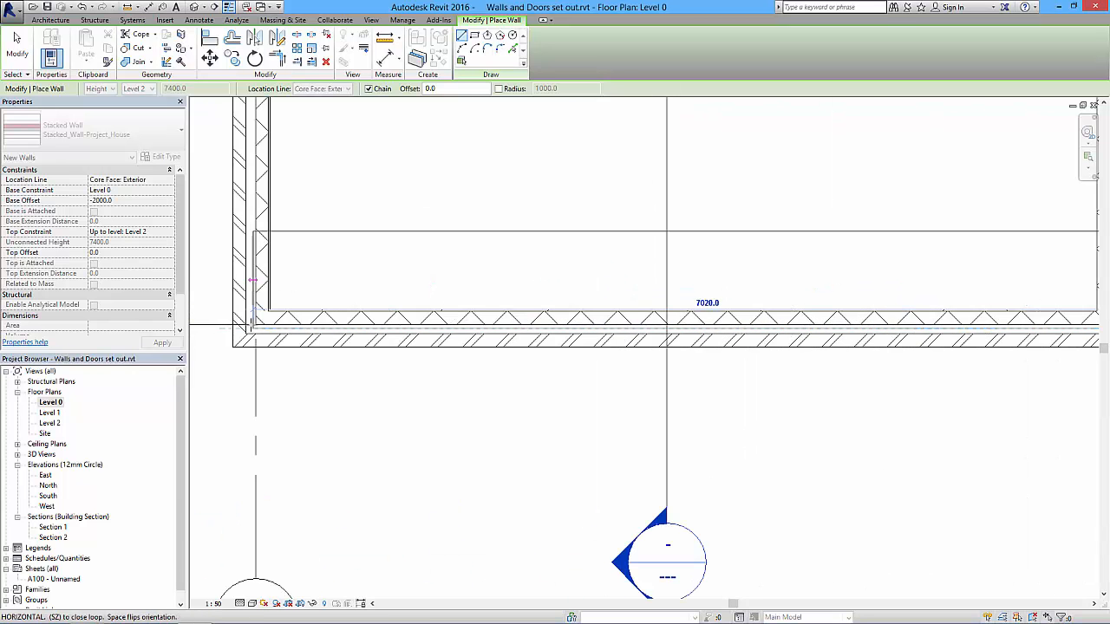
click(251, 326)
middle_drag(310, 204, 385, 435)
middle_drag(378, 196, 398, 438)
middle_drag(407, 223, 438, 351)
scroll(436, 351, up, 1)
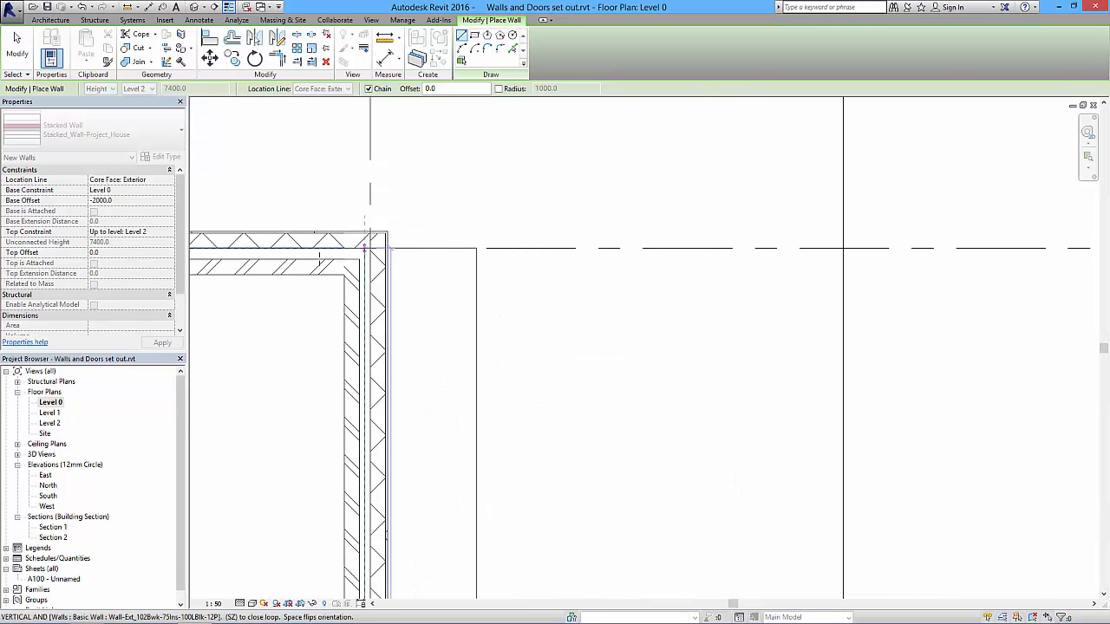
click(320, 259)
Continue the stacked wall chain along grid B to grid 1
middle_drag(303, 268, 798, 307)
middle_drag(286, 298, 876, 310)
middle_drag(500, 307, 778, 307)
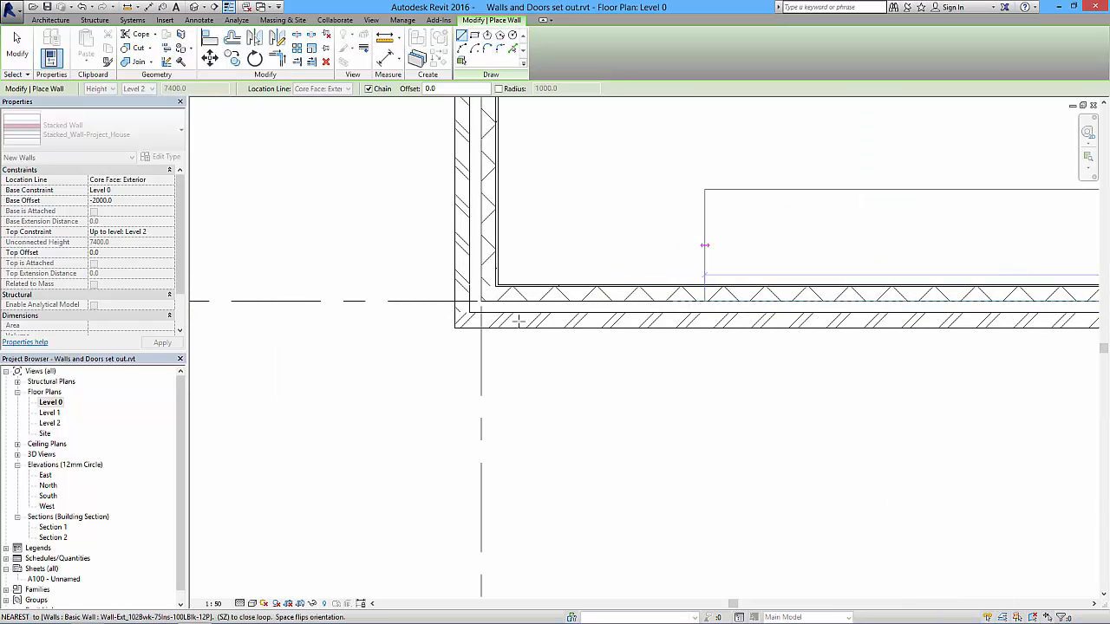
click(481, 301)
Close the stacked wall loop up grid 1 at grid A and end the wall command
middle_drag(497, 208, 486, 315)
middle_drag(498, 121, 485, 329)
middle_drag(477, 191, 456, 373)
middle_drag(461, 152, 468, 387)
middle_drag(463, 190, 474, 409)
middle_drag(462, 210, 466, 311)
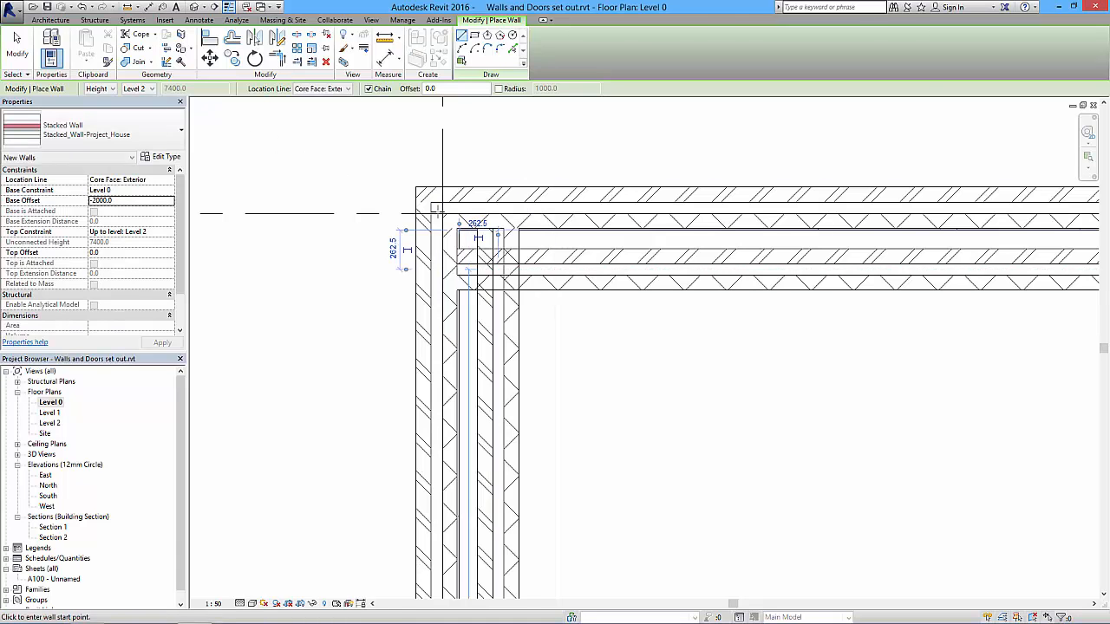
key(Escape)
key(Escape)
Examine the base of the stacked walls in the default 3D view and in Section 1
scroll(614, 352, down, 5)
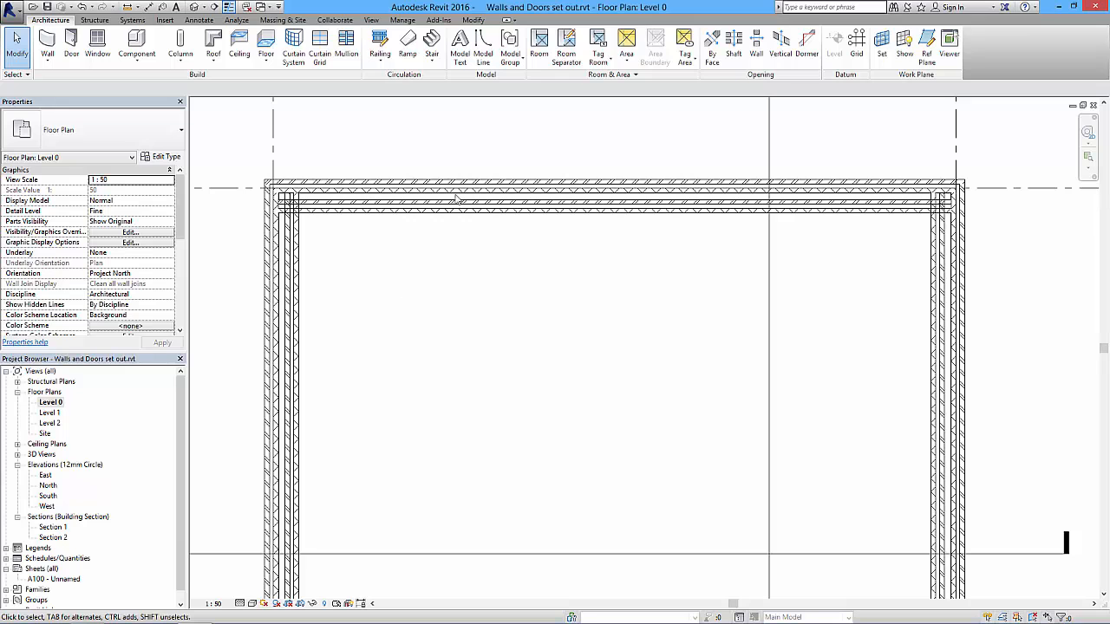
click(199, 7)
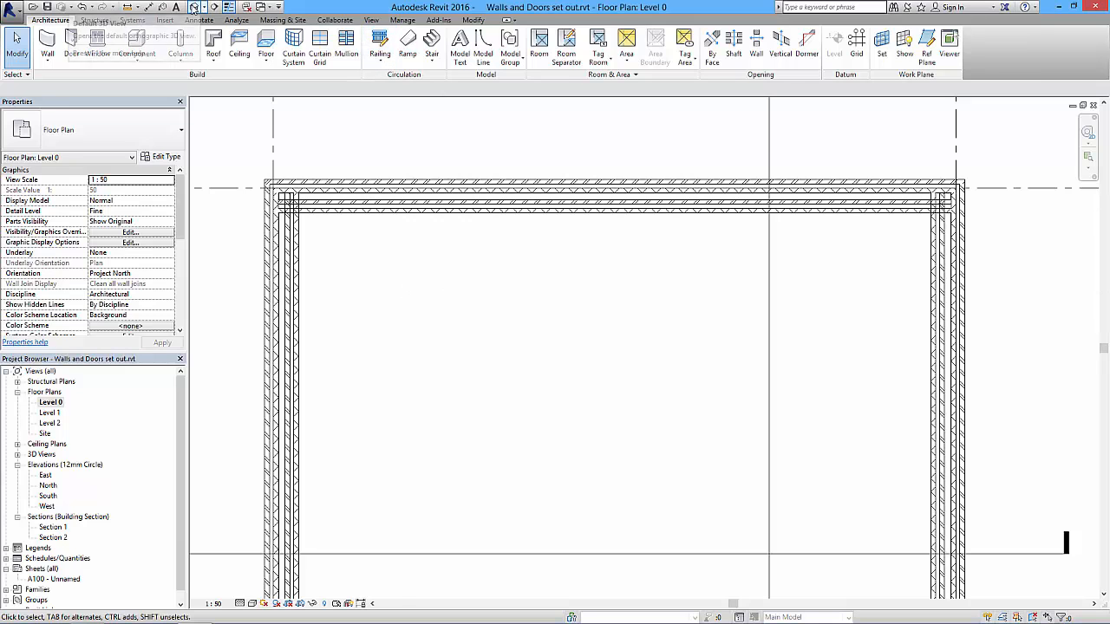
scroll(578, 445, up, 5)
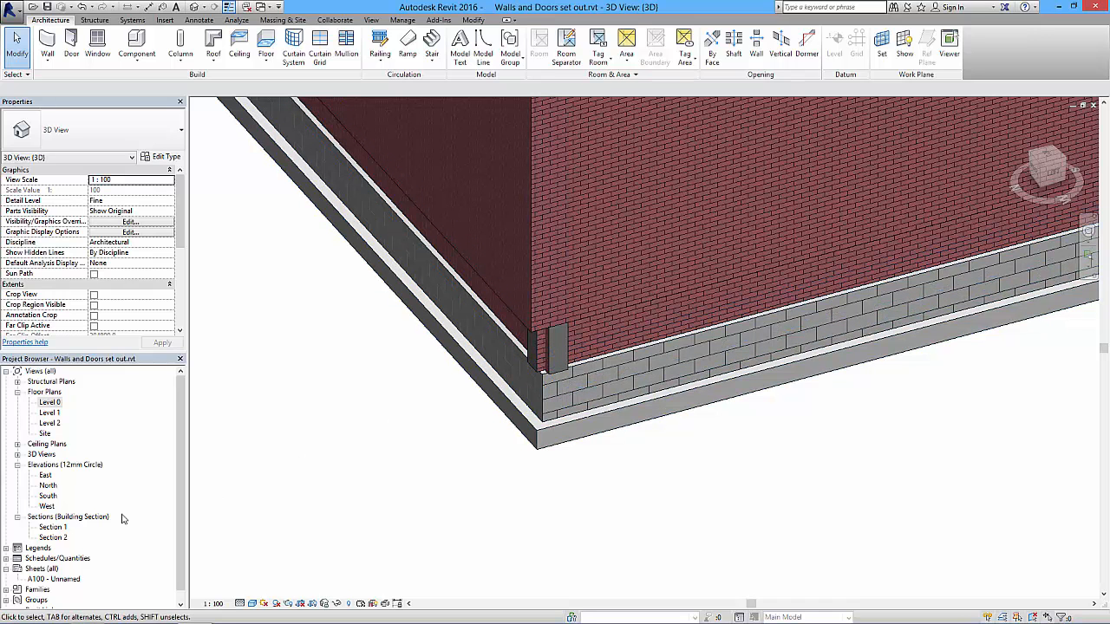
double_click(55, 528)
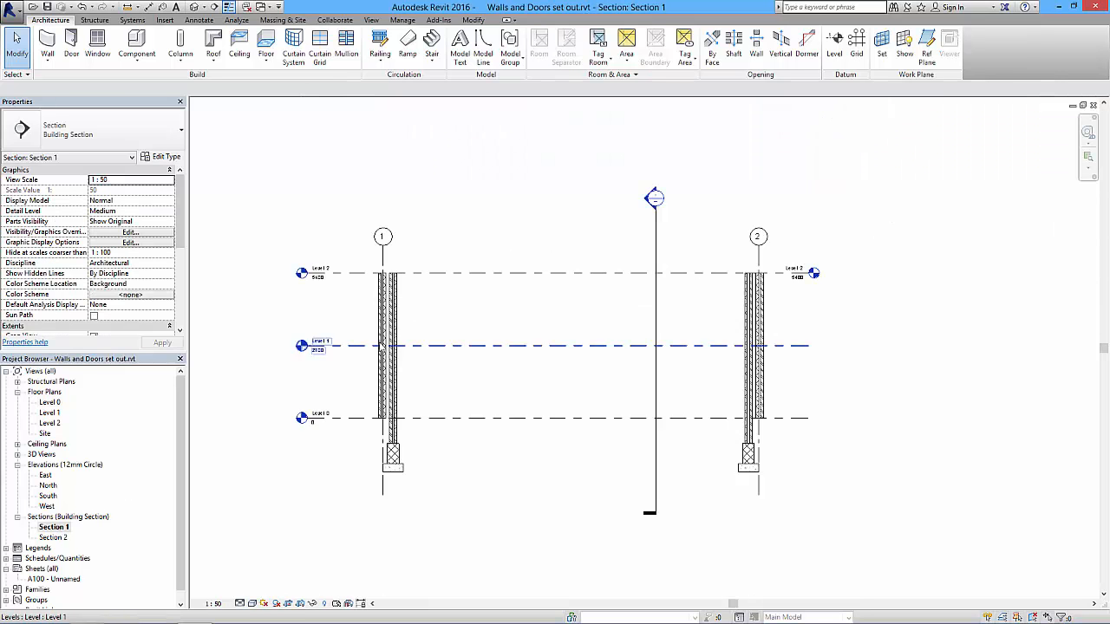
scroll(448, 418, up, 3)
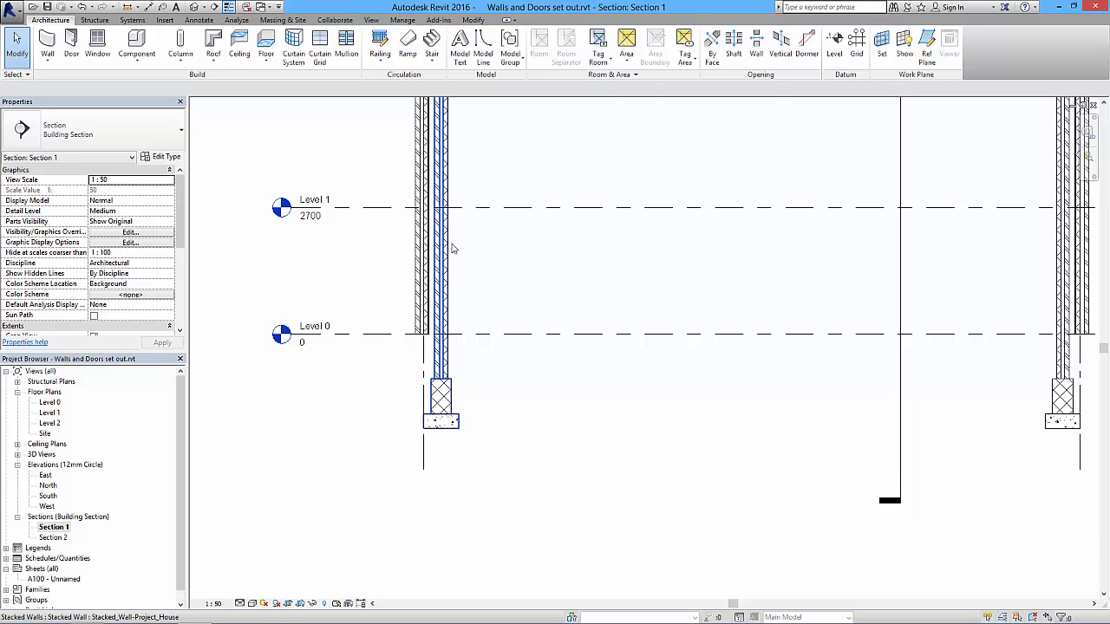
middle_drag(478, 322, 525, 352)
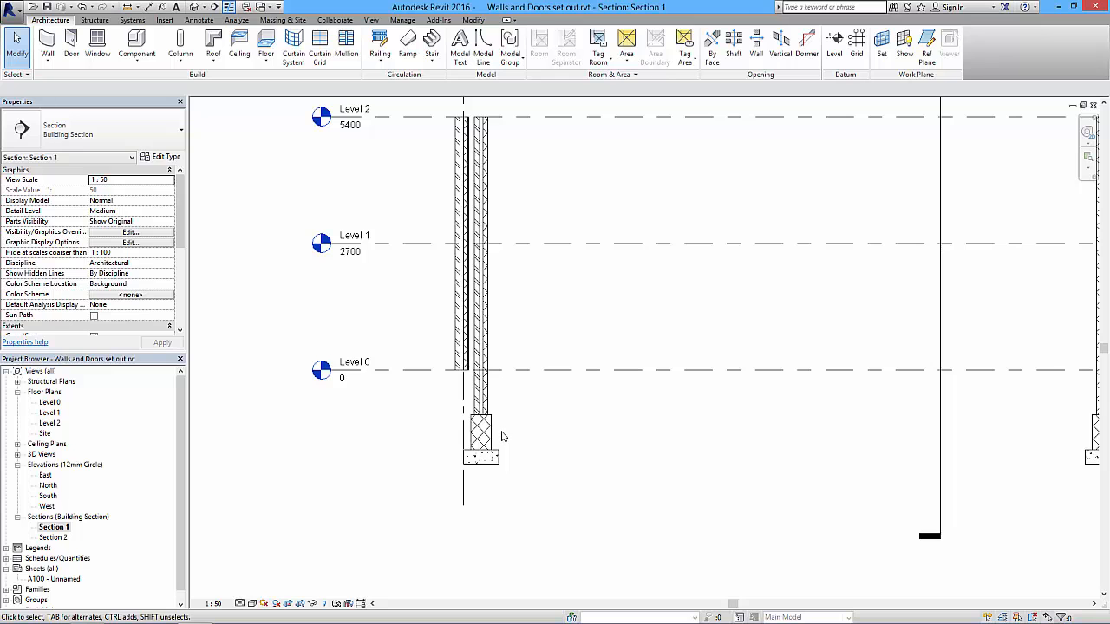
Select all stacked walls of this type visible in Section 1 and set their top constraint to Up to level: Level 0
click(485, 296)
right_click(484, 294)
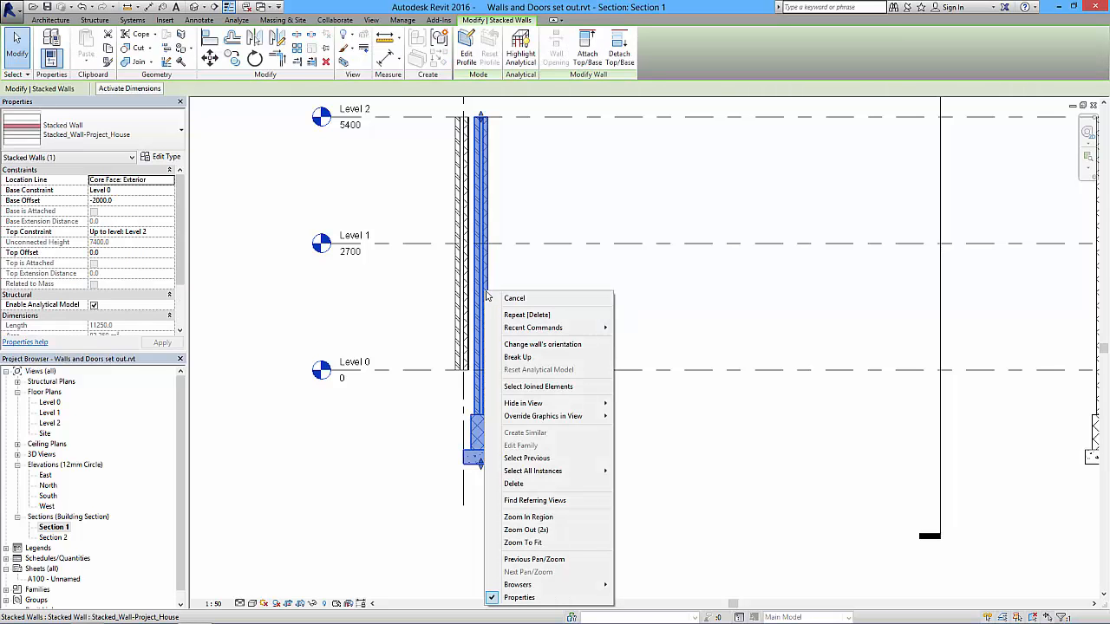
mouse_move(536, 473)
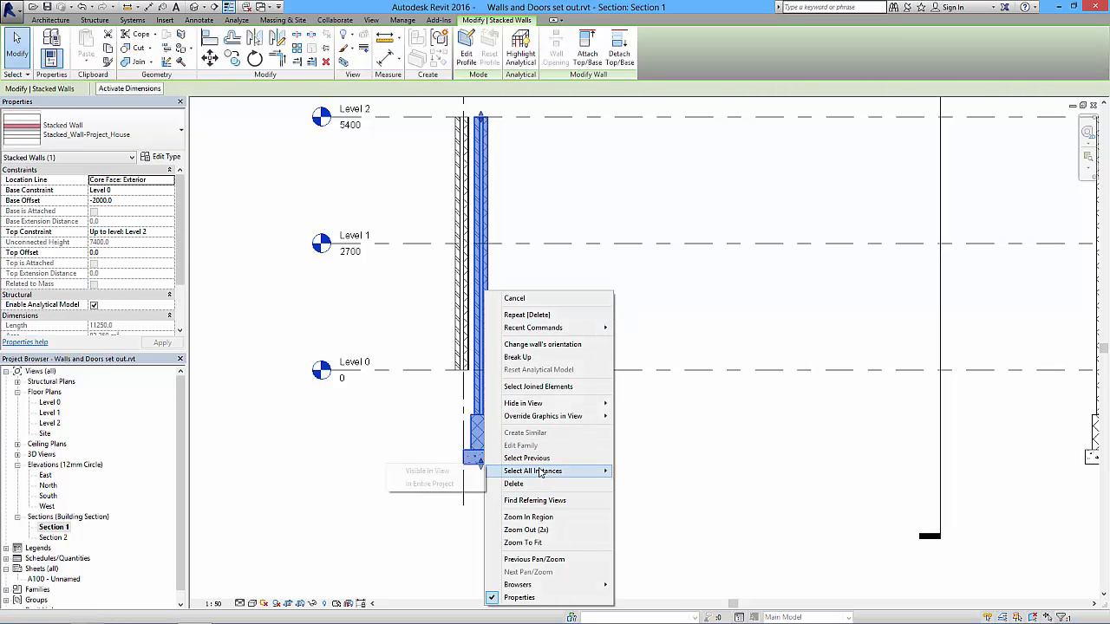
click(440, 474)
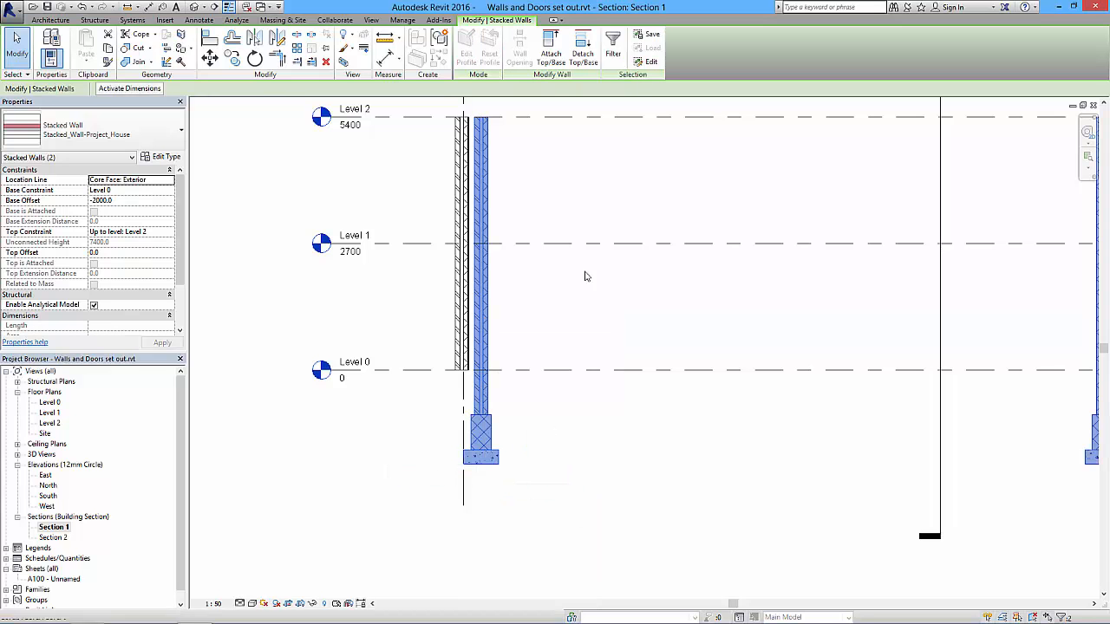
middle_drag(686, 317, 573, 312)
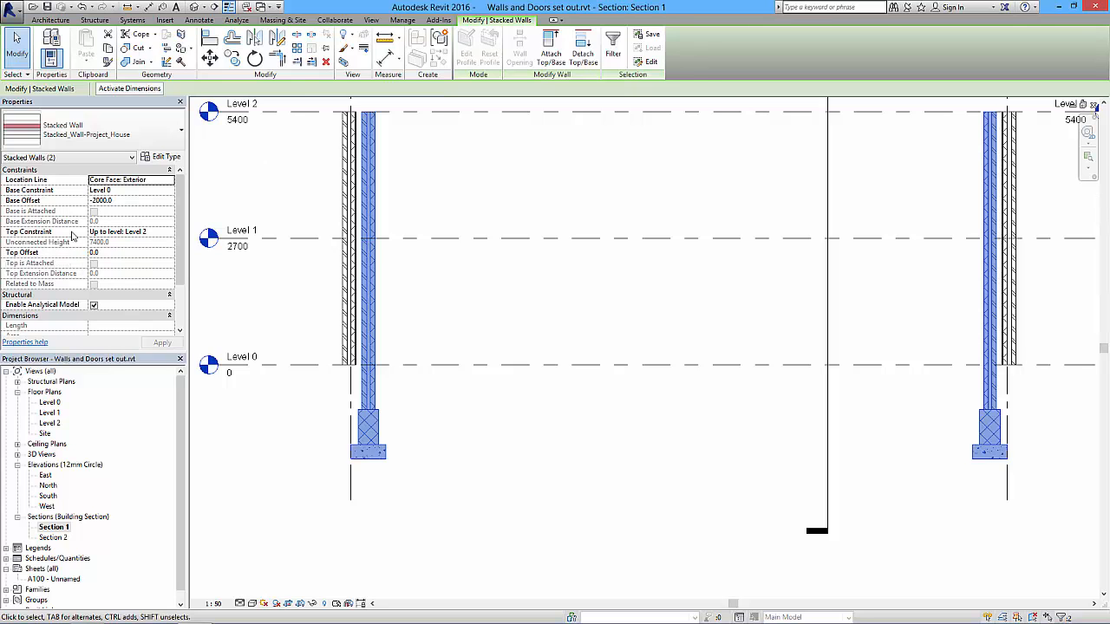
click(157, 234)
click(170, 232)
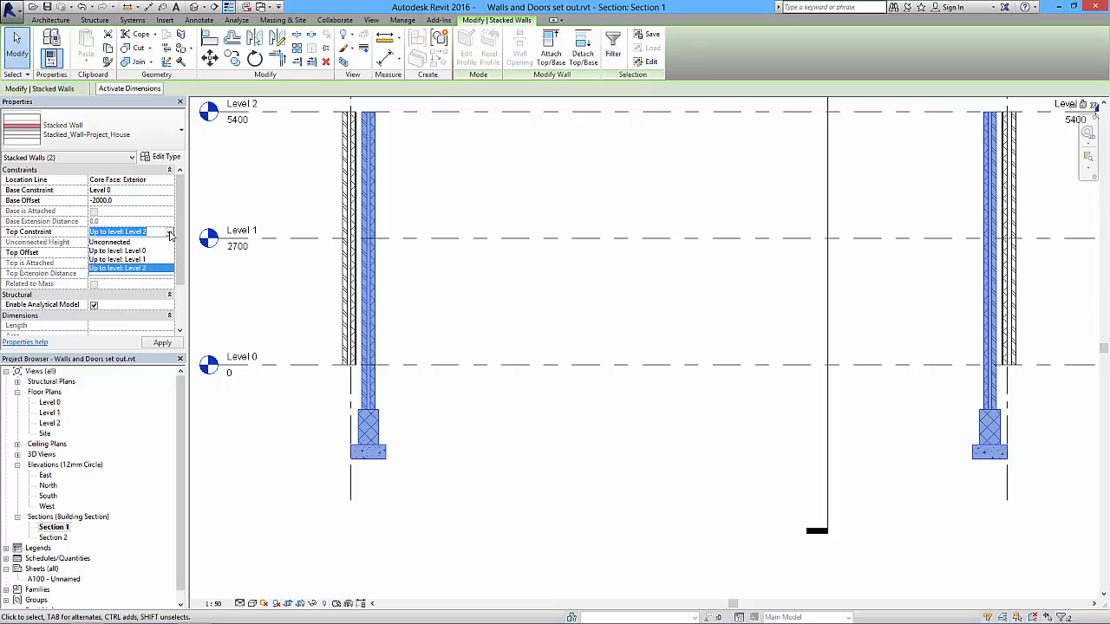
click(130, 251)
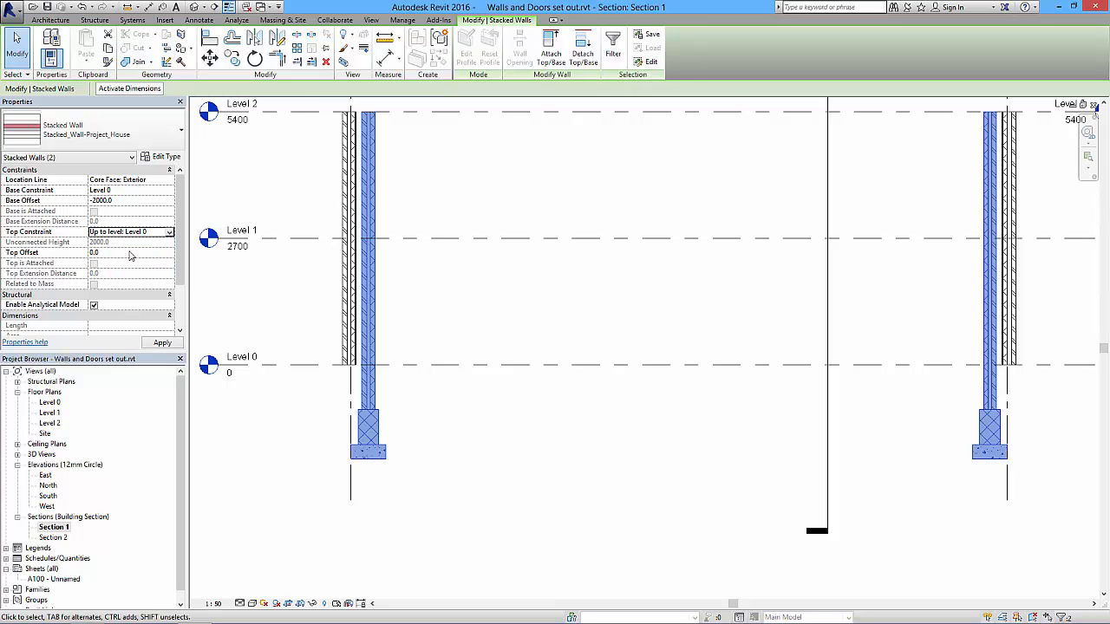
click(160, 344)
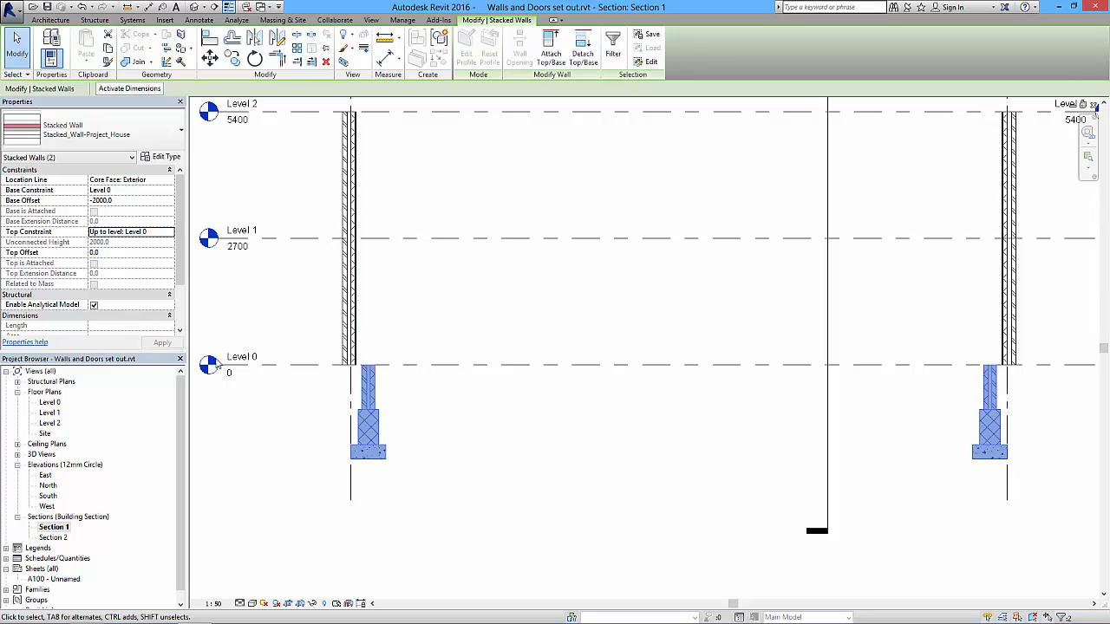
Align the stacked wall's outer face at grid 1 with the outer face of the cavity wall above
middle_drag(493, 375, 560, 352)
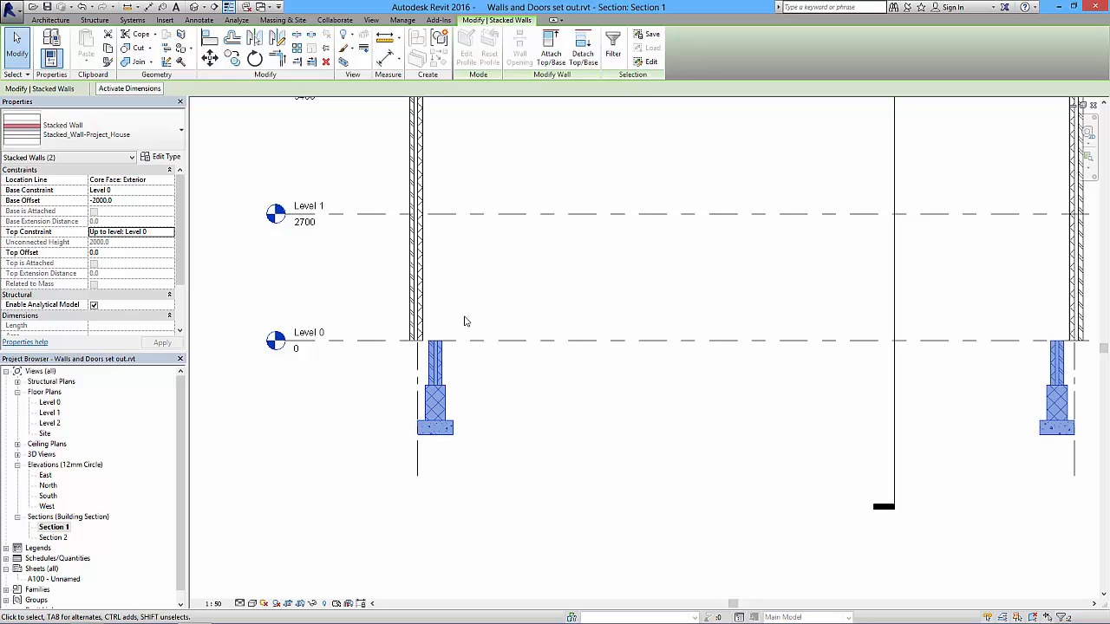
scroll(395, 358, up, 5)
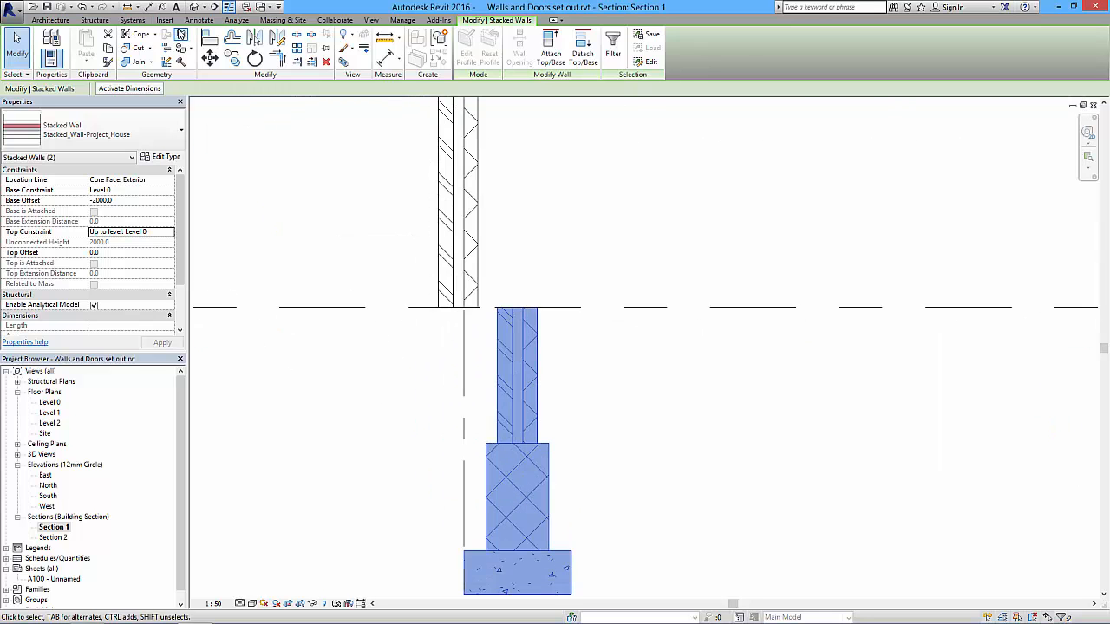
click(209, 38)
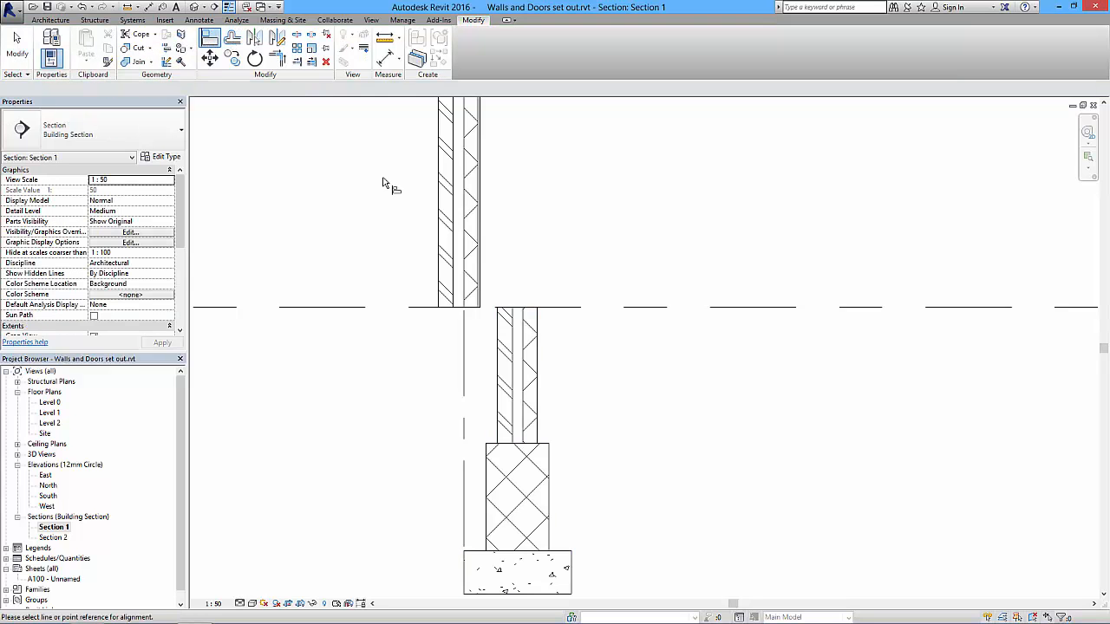
click(440, 246)
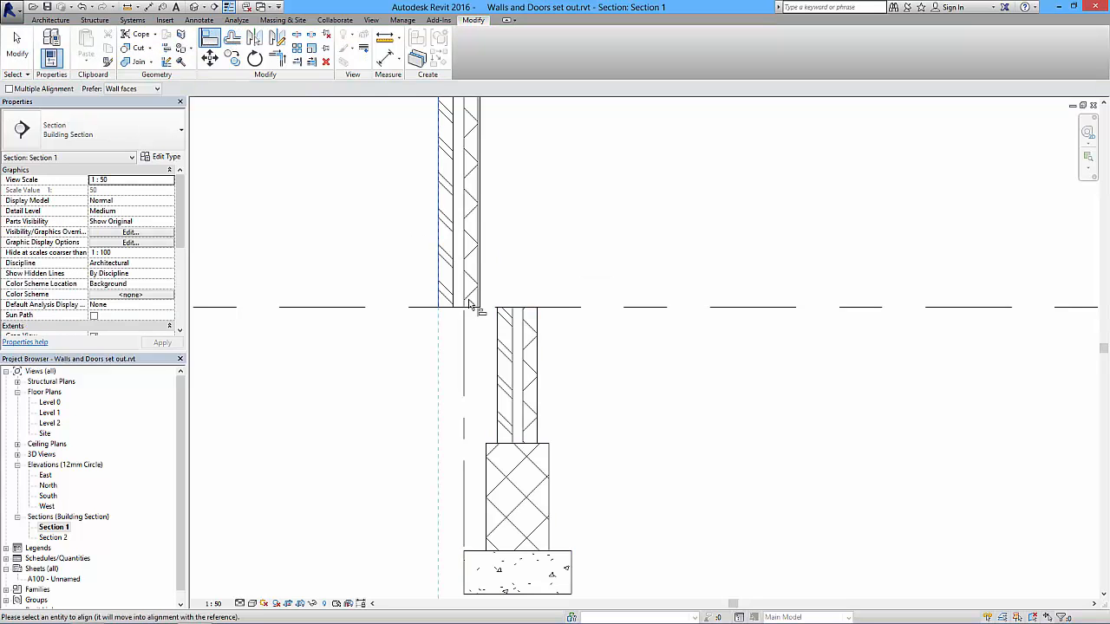
click(499, 336)
Align the stacked wall's outer face at grid 2 with the outer face of the cavity wall above it
middle_drag(768, 372, 218, 338)
middle_drag(597, 336, 234, 320)
middle_drag(840, 323, 489, 312)
middle_drag(714, 309, 528, 312)
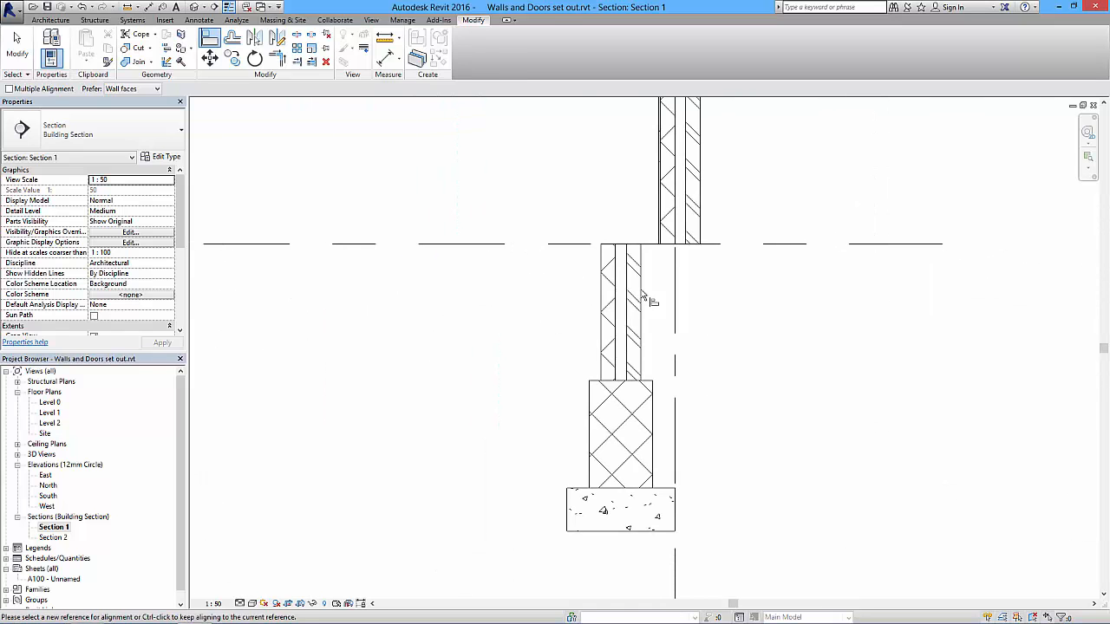
click(702, 226)
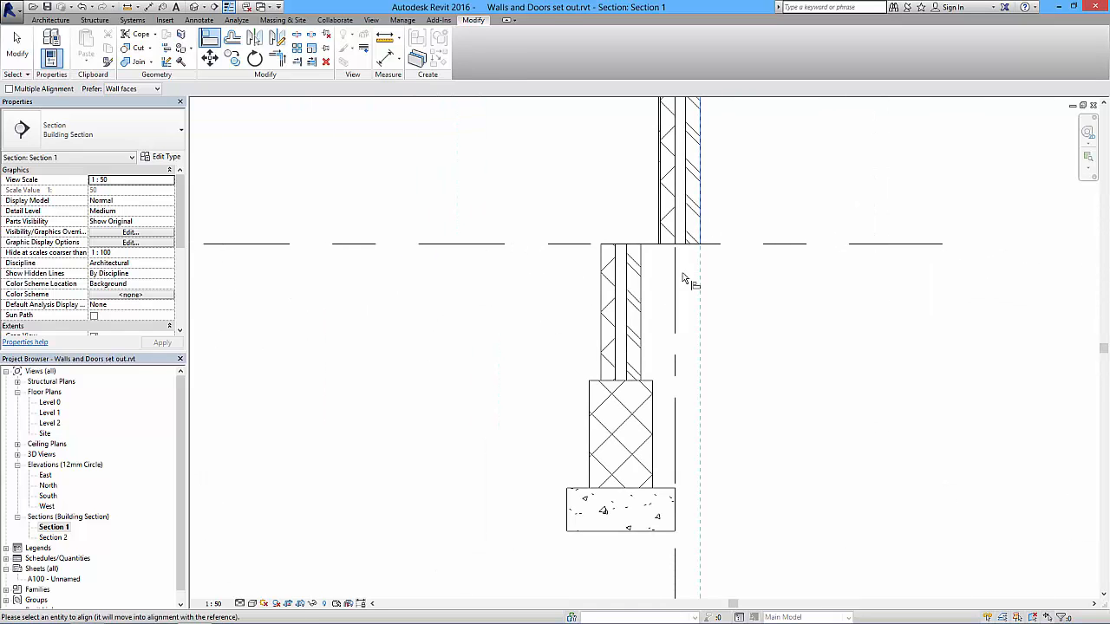
click(639, 308)
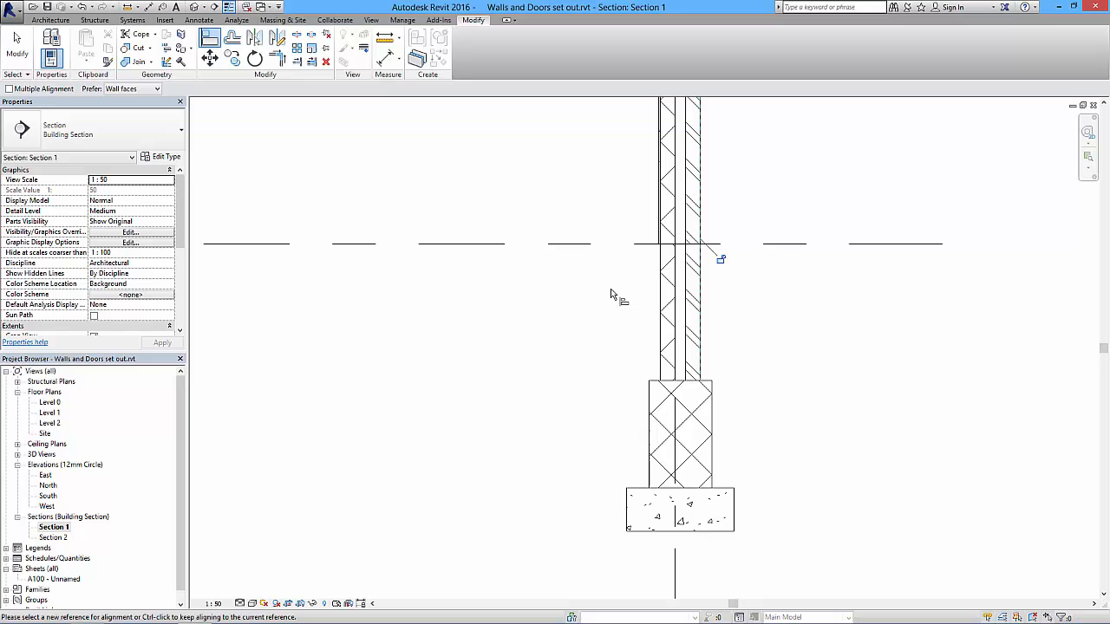
From Section 2, select all stacked walls of this type in the entire project and set their top constraint to Up to level: Level 0
double_click(52, 537)
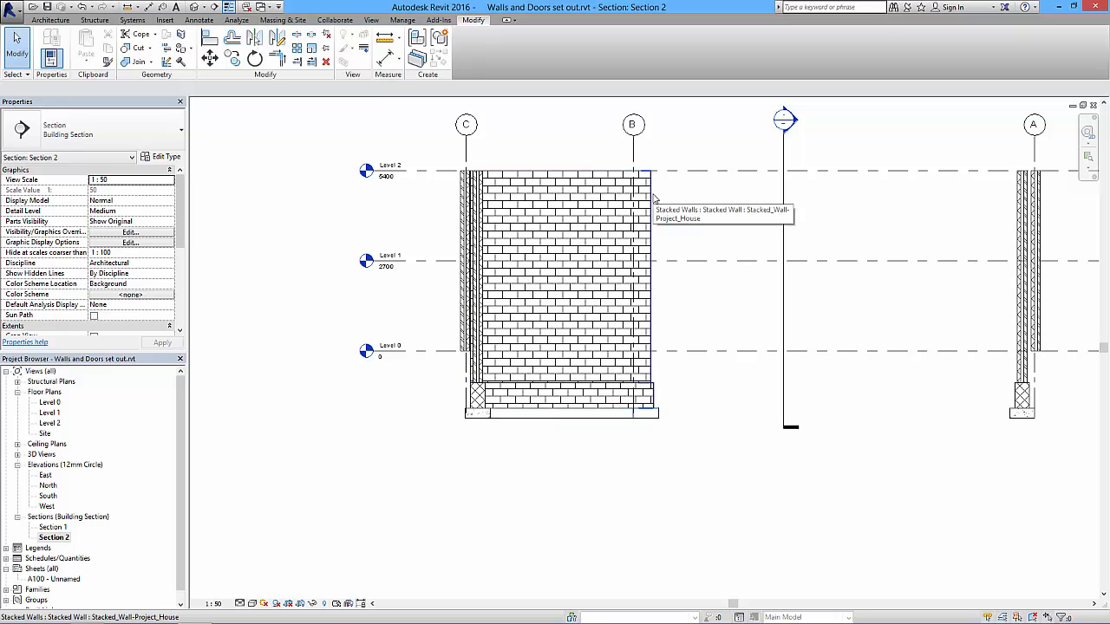
click(1022, 212)
right_click(1022, 208)
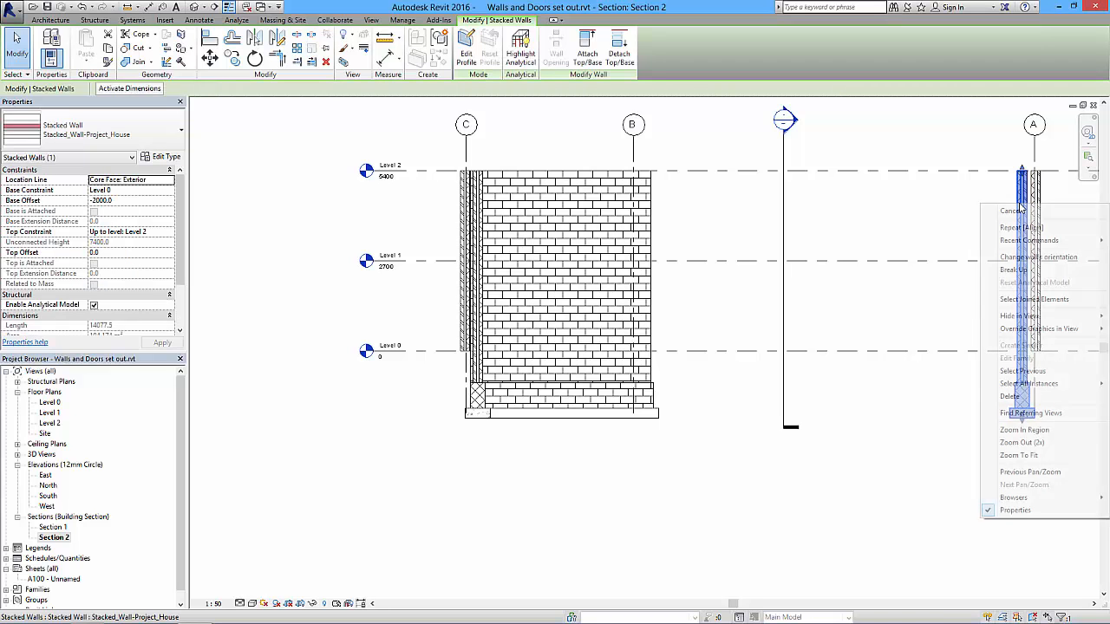
mouse_move(1000, 390)
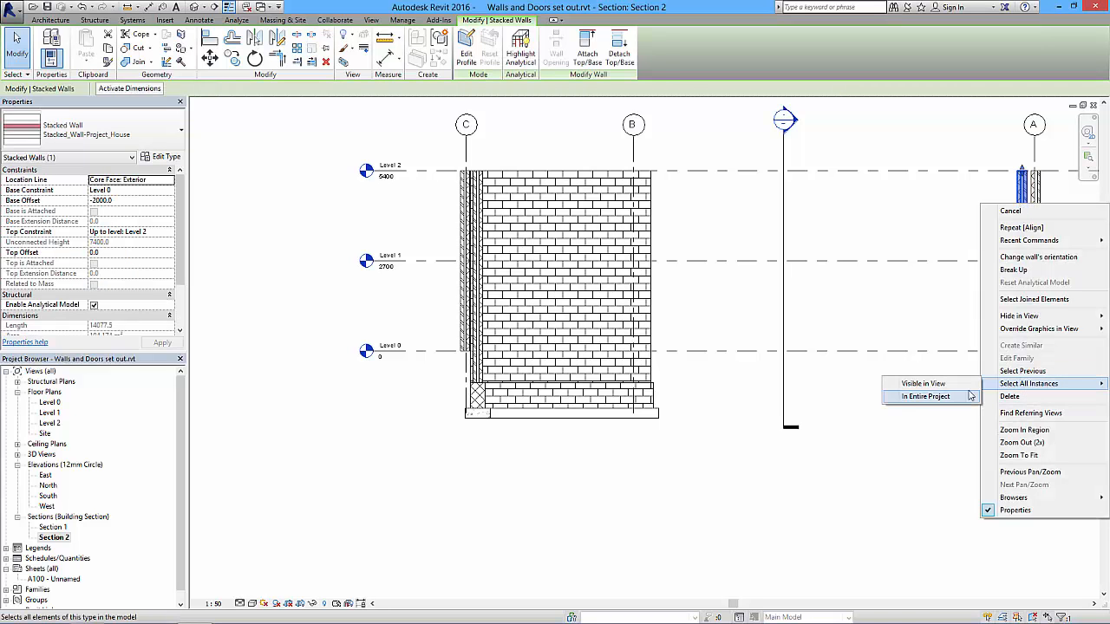
click(925, 396)
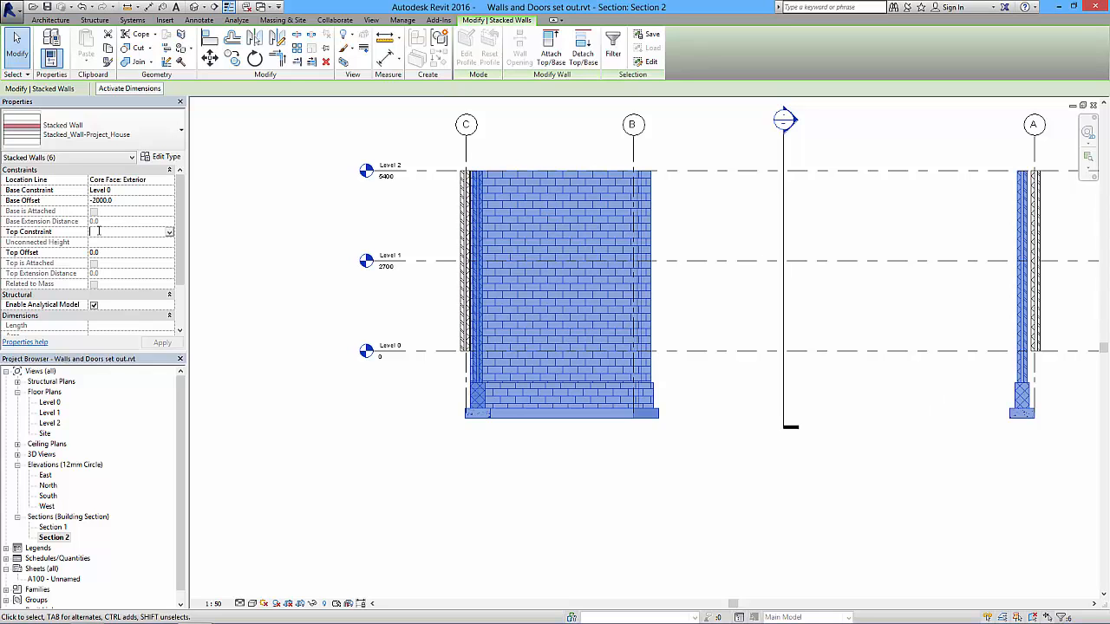
click(169, 232)
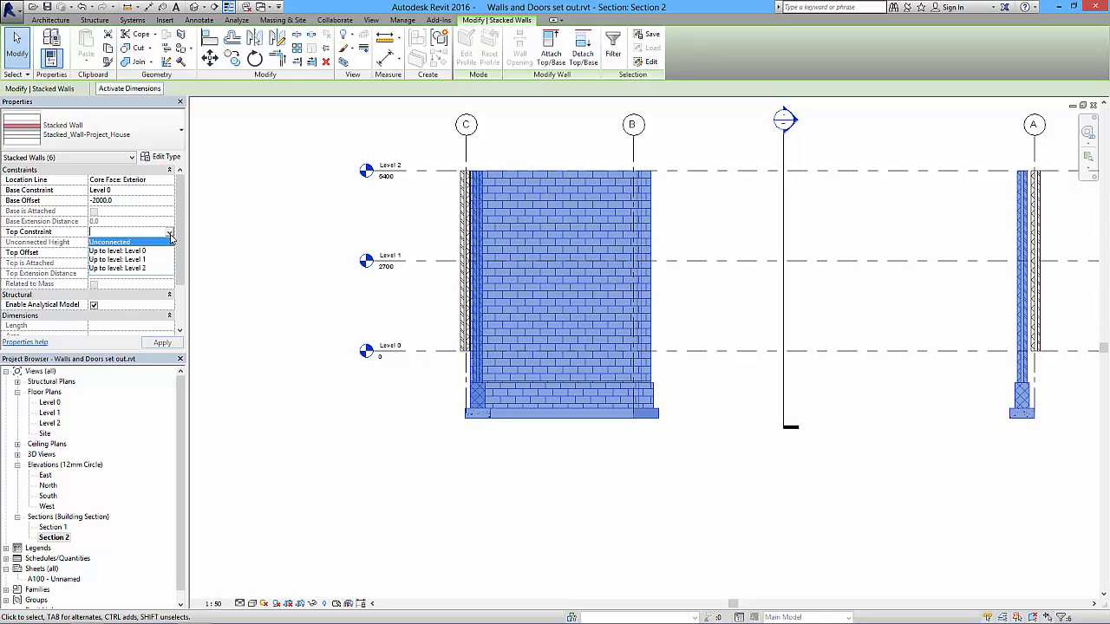
click(130, 250)
click(163, 344)
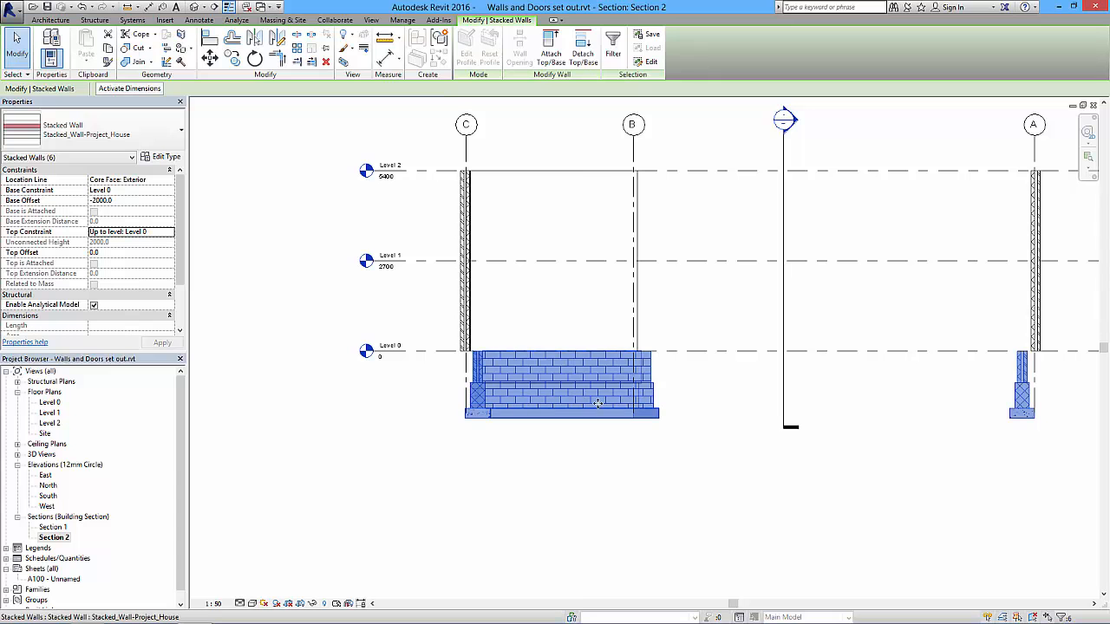
In Section 2, align the stacked wall's outer face at grid A with the outer face of the cavity wall above
middle_drag(726, 397, 572, 394)
scroll(726, 379, up, 4)
click(725, 367)
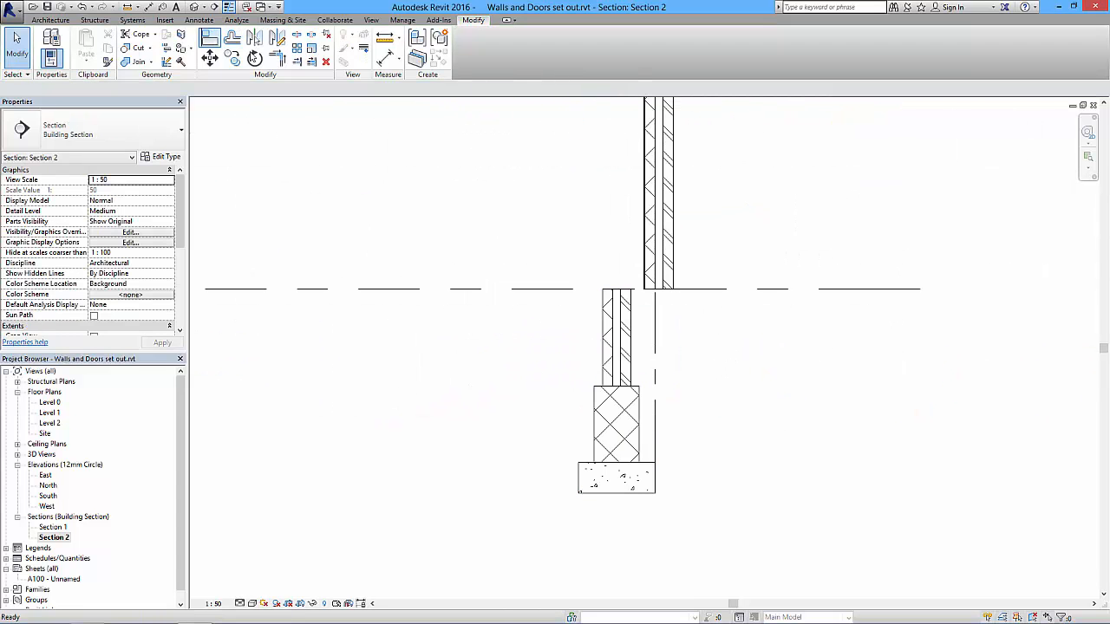
click(209, 48)
click(674, 251)
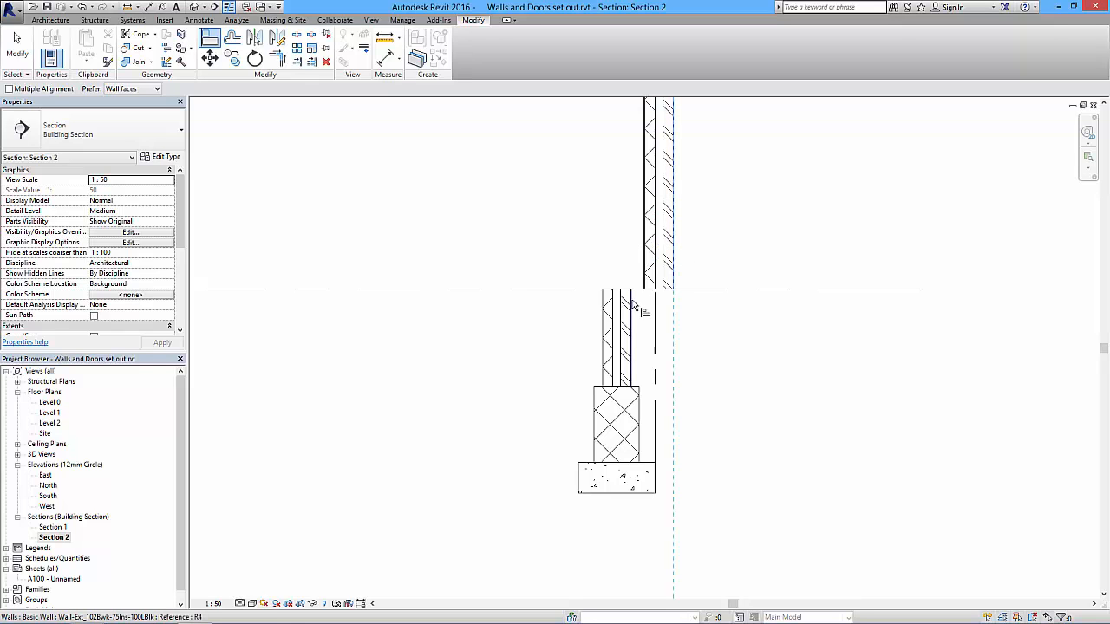
Align the stacked wall's outer face at grid C with the outer face of the cavity wall above it
middle_drag(252, 354, 763, 326)
scroll(763, 326, up, 1)
middle_drag(513, 354, 906, 358)
middle_drag(510, 354, 577, 354)
drag(576, 354, 907, 363)
middle_drag(473, 305, 915, 324)
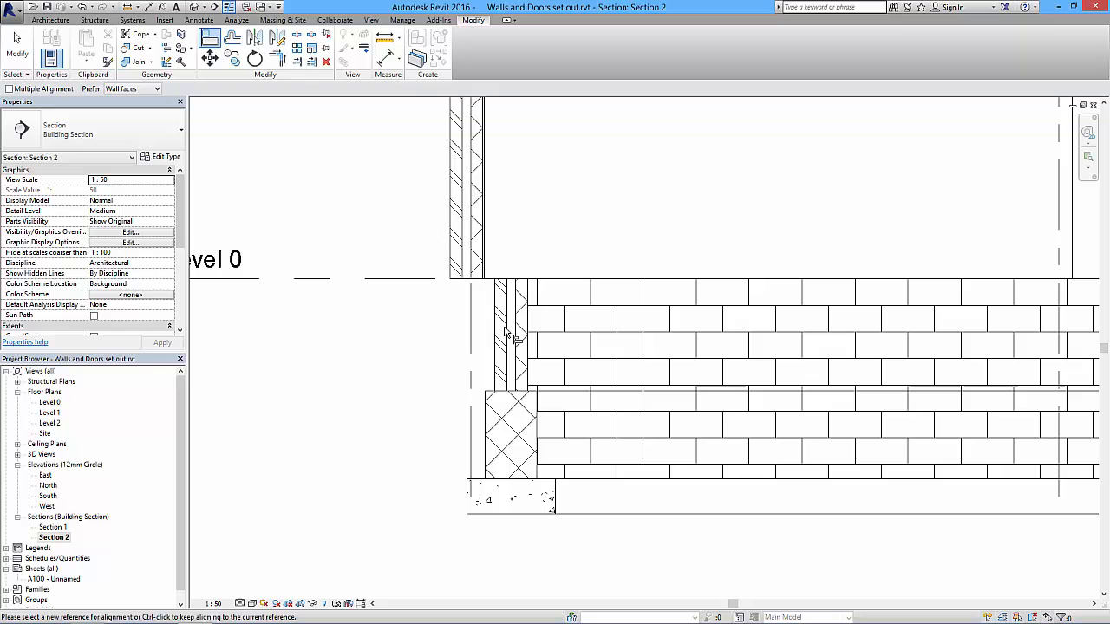
click(450, 259)
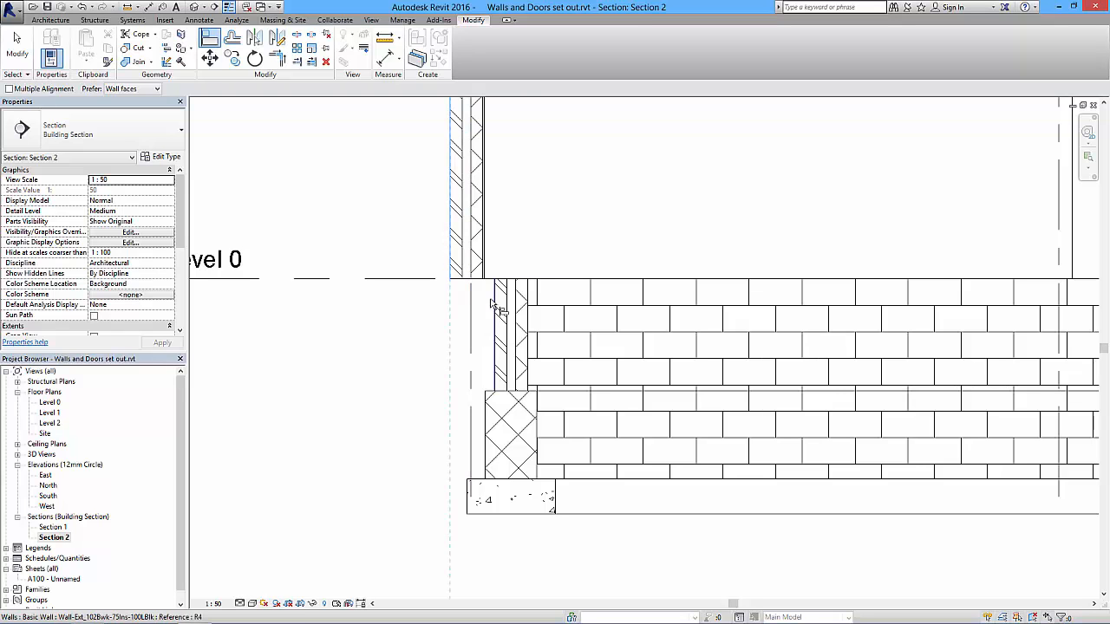
click(490, 303)
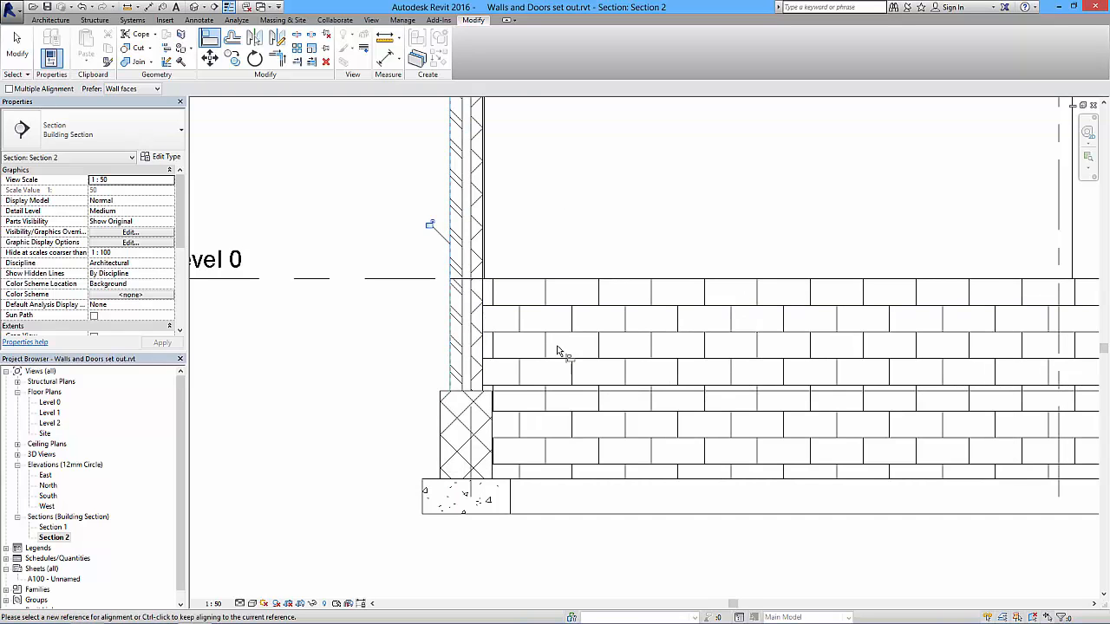
Examine the walls around grids 1A and B in the Level 0 and Site floor plans
scroll(555, 355, down, 3)
middle_drag(659, 383, 623, 379)
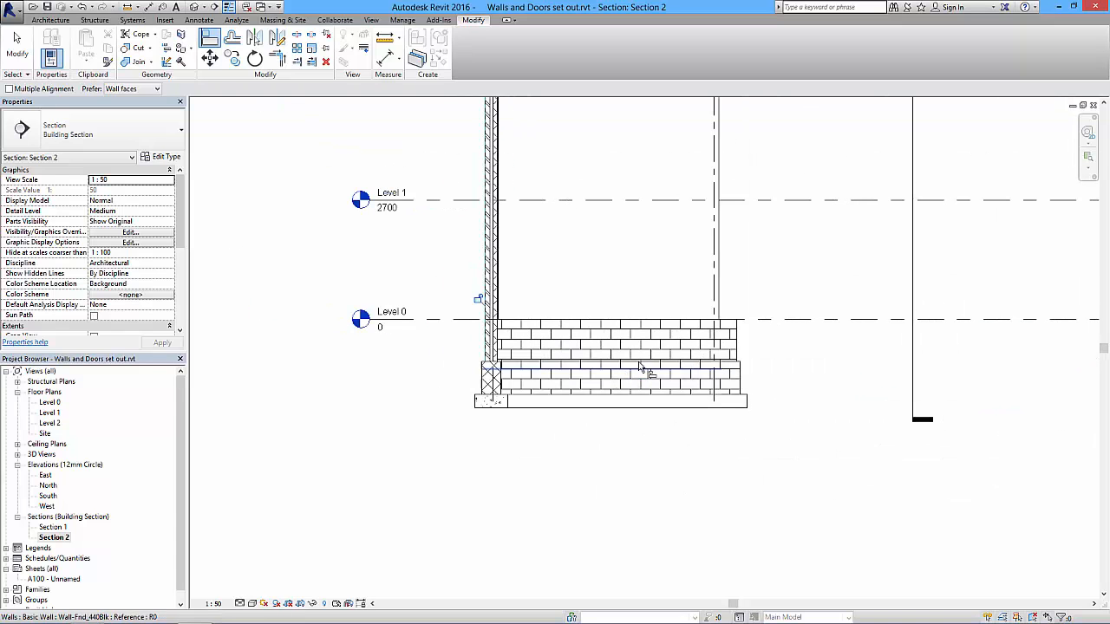
double_click(51, 402)
scroll(499, 404, down, 4)
middle_drag(527, 422, 531, 295)
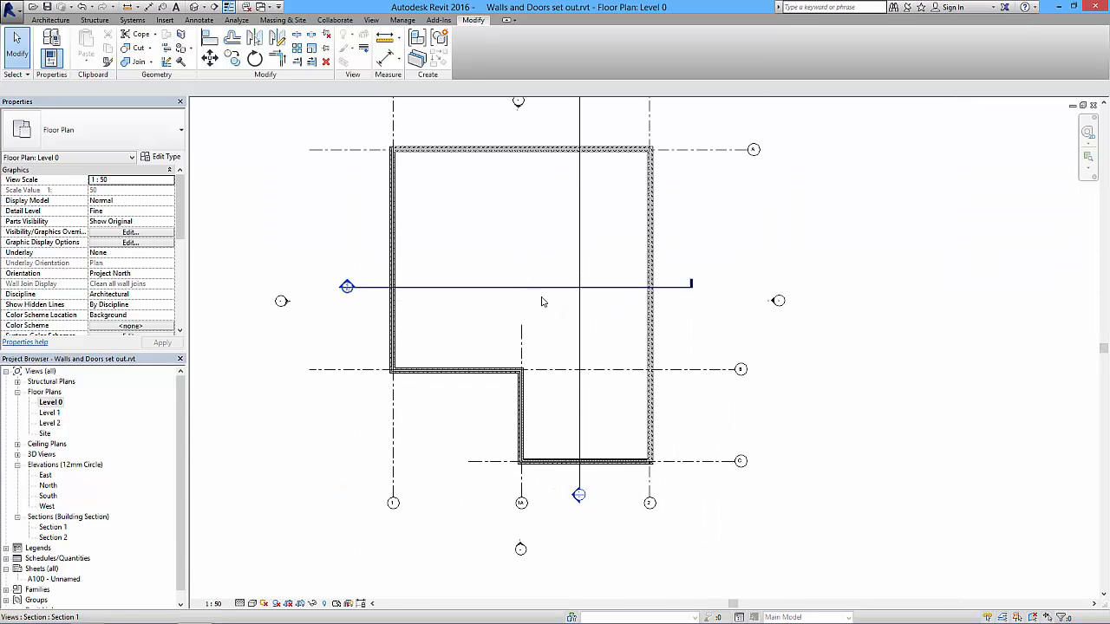
double_click(45, 433)
scroll(544, 384, up, 4)
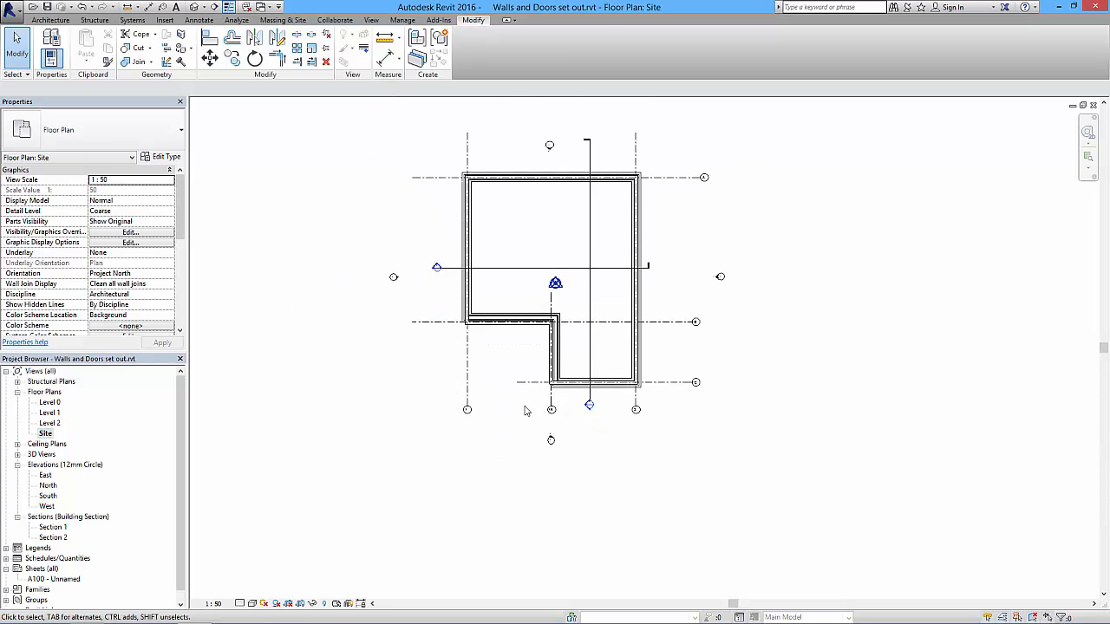
scroll(544, 384, up, 1)
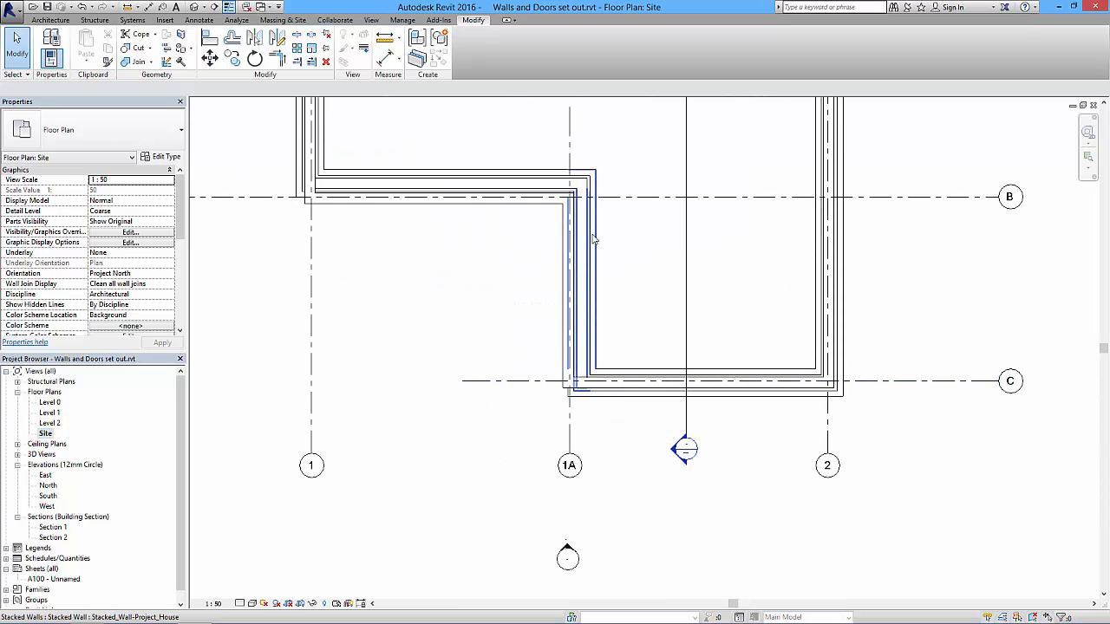
middle_drag(592, 307, 679, 372)
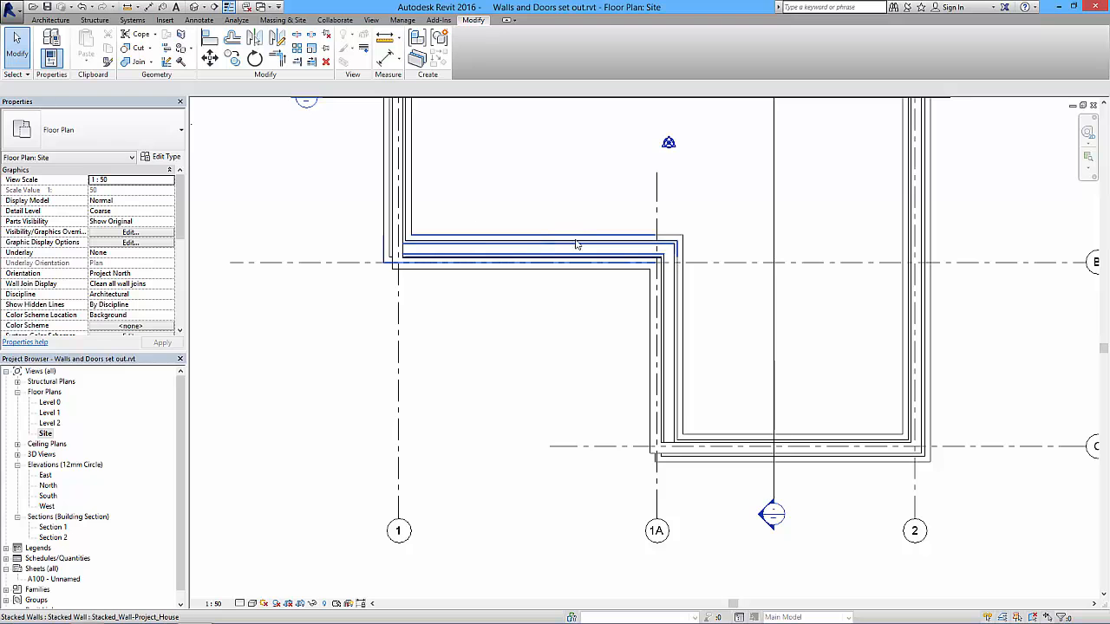
scroll(513, 254, down, 4)
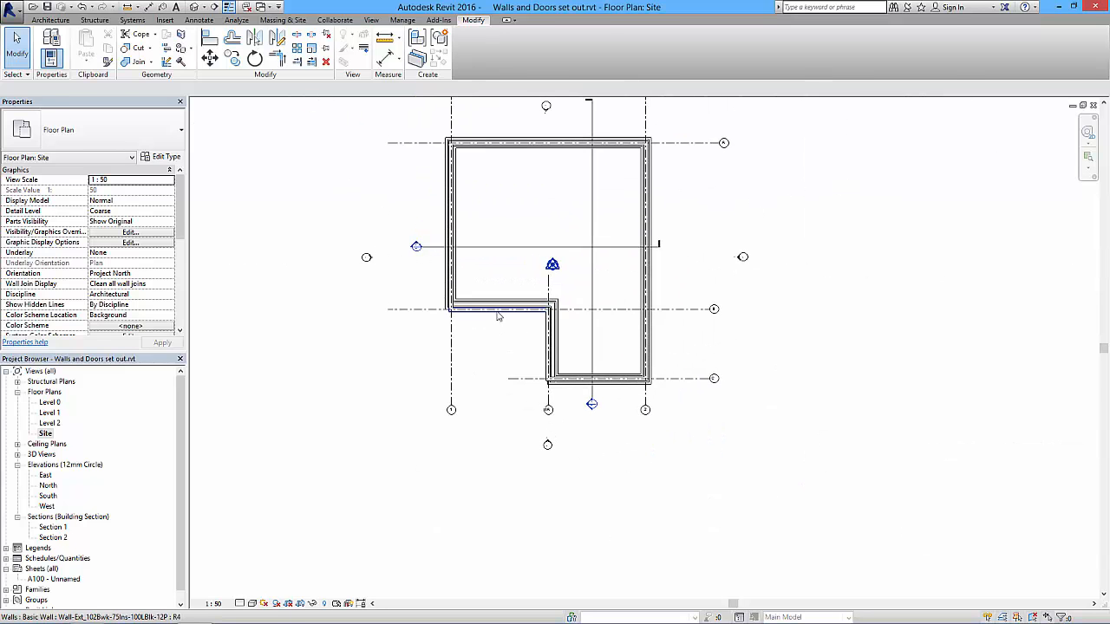
Move the Section 2 line between grids 1 and 1A, and the Section 1 line between grids B and C
click(531, 223)
drag(531, 223, 492, 223)
click(582, 249)
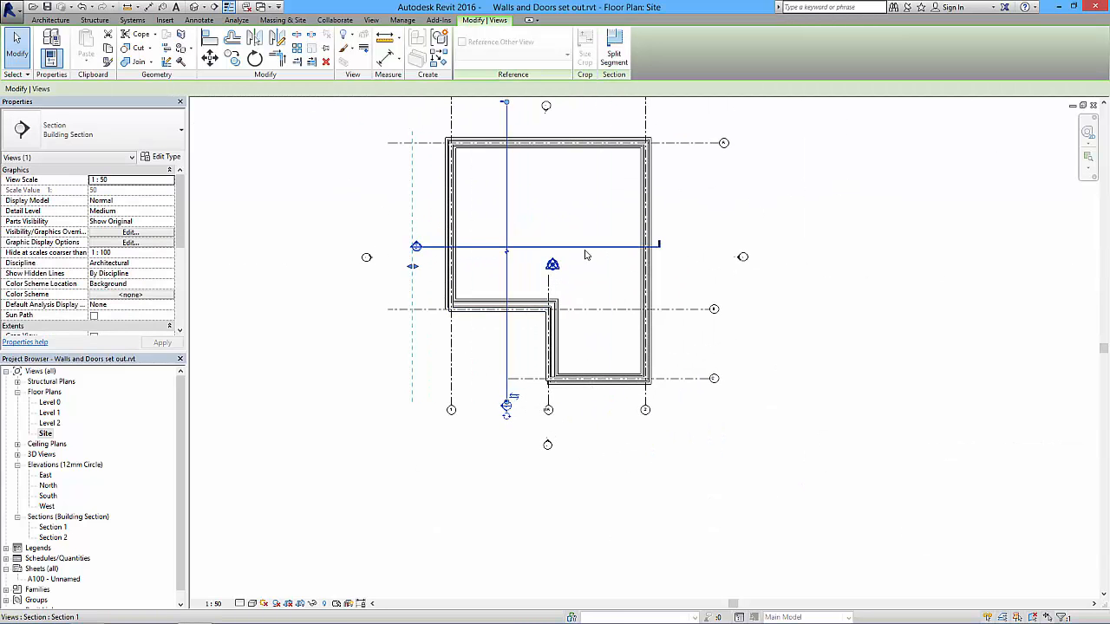
drag(599, 249, 612, 345)
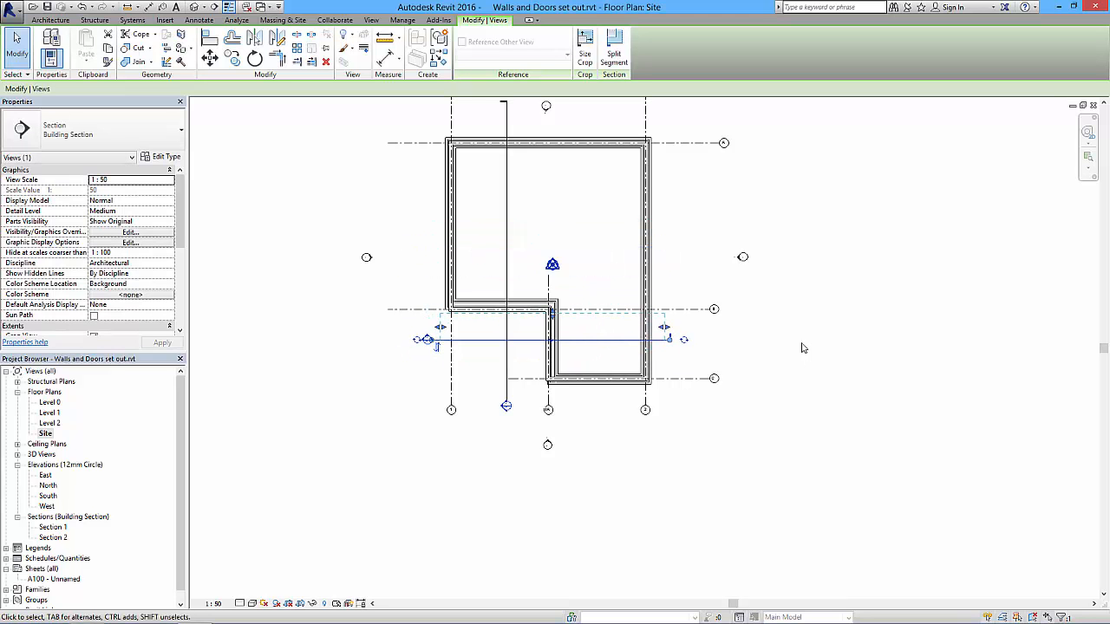
click(762, 406)
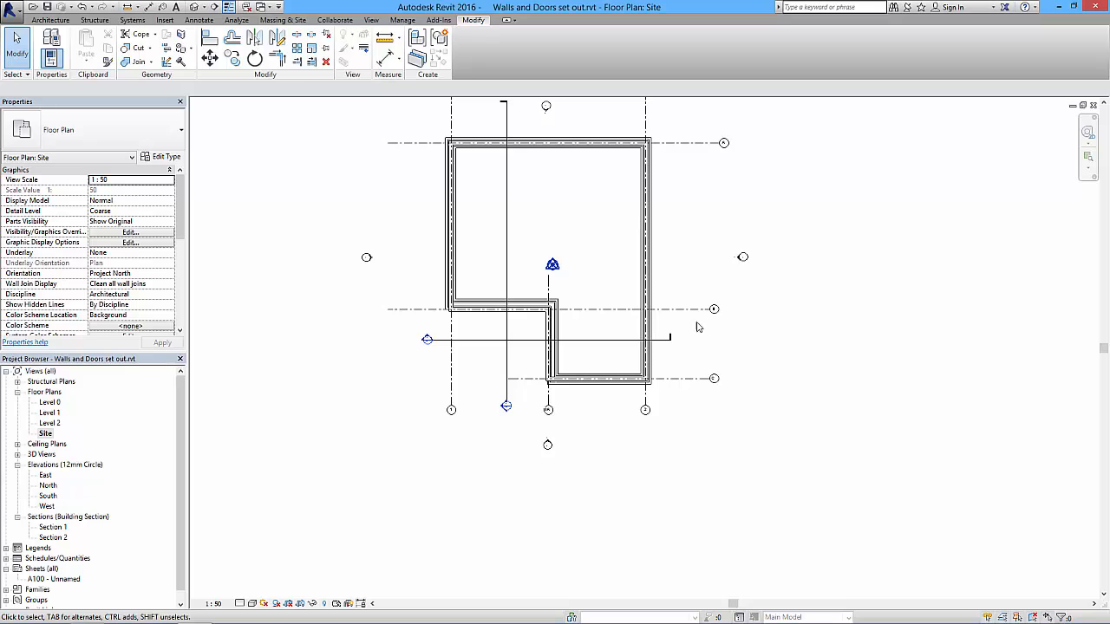
In Section 1, align the stacked wall's outer face at grid 1A with the outer face of the cavity wall above
double_click(428, 339)
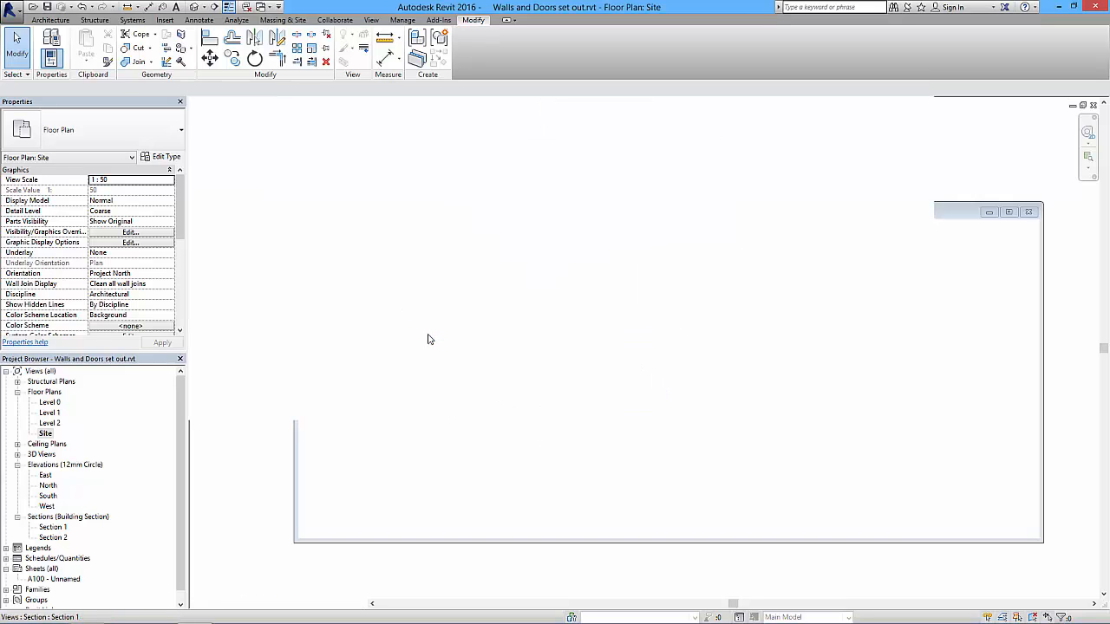
scroll(538, 397, down, 6)
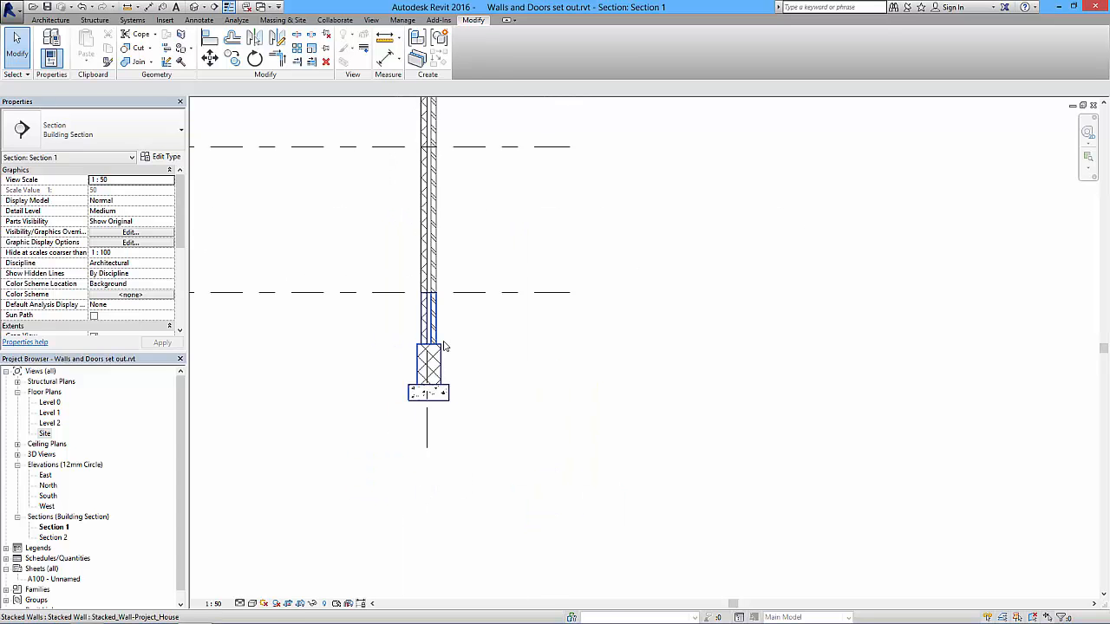
scroll(586, 346, up, 6)
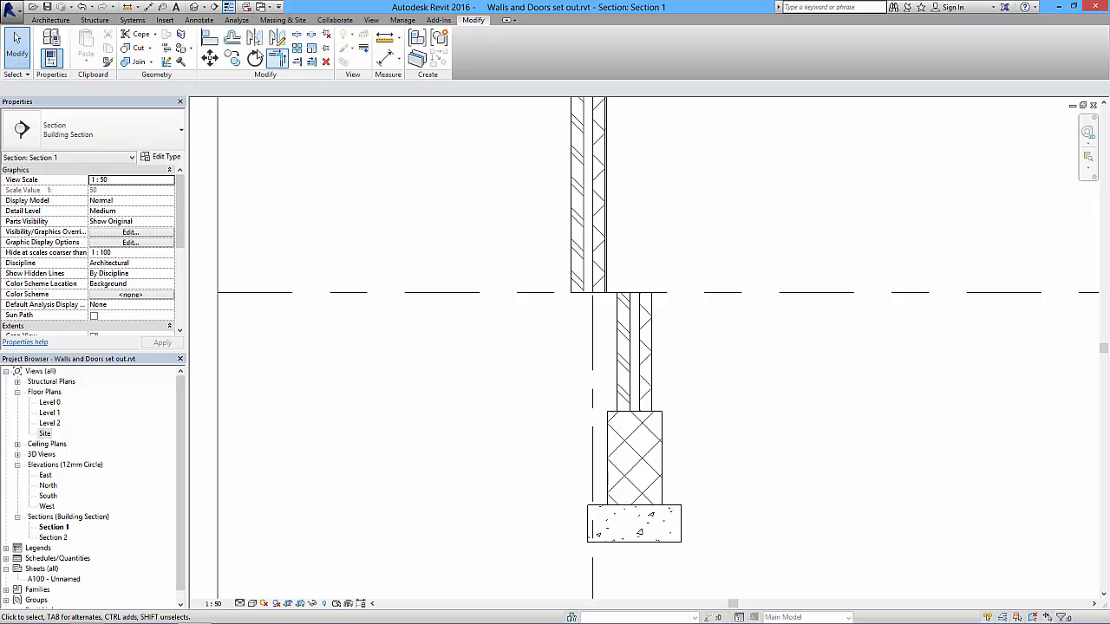
click(209, 41)
click(570, 241)
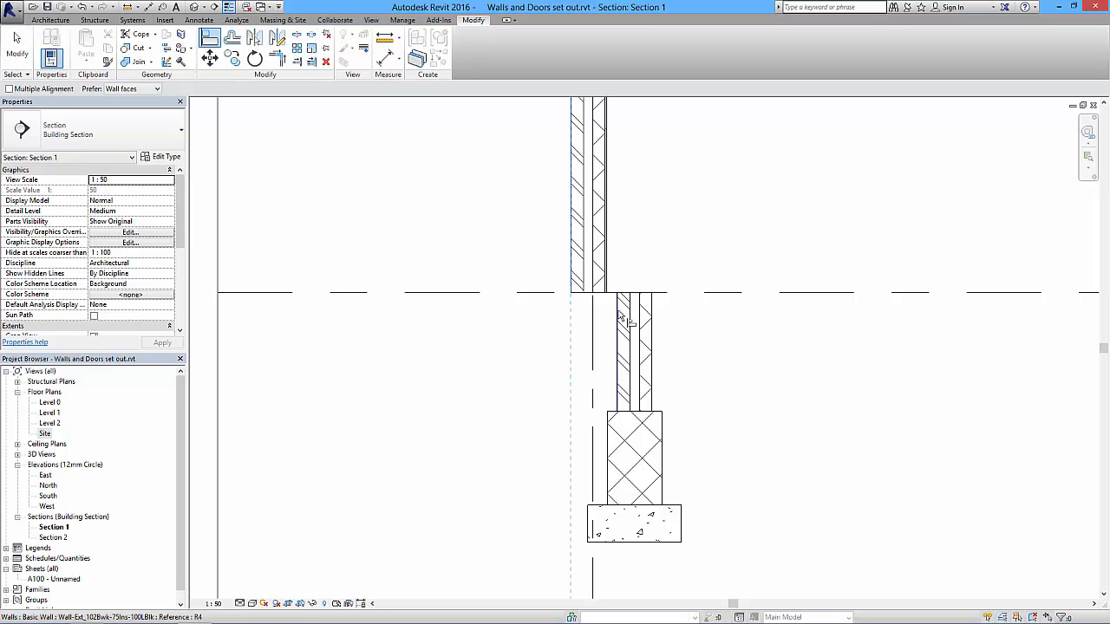
click(619, 314)
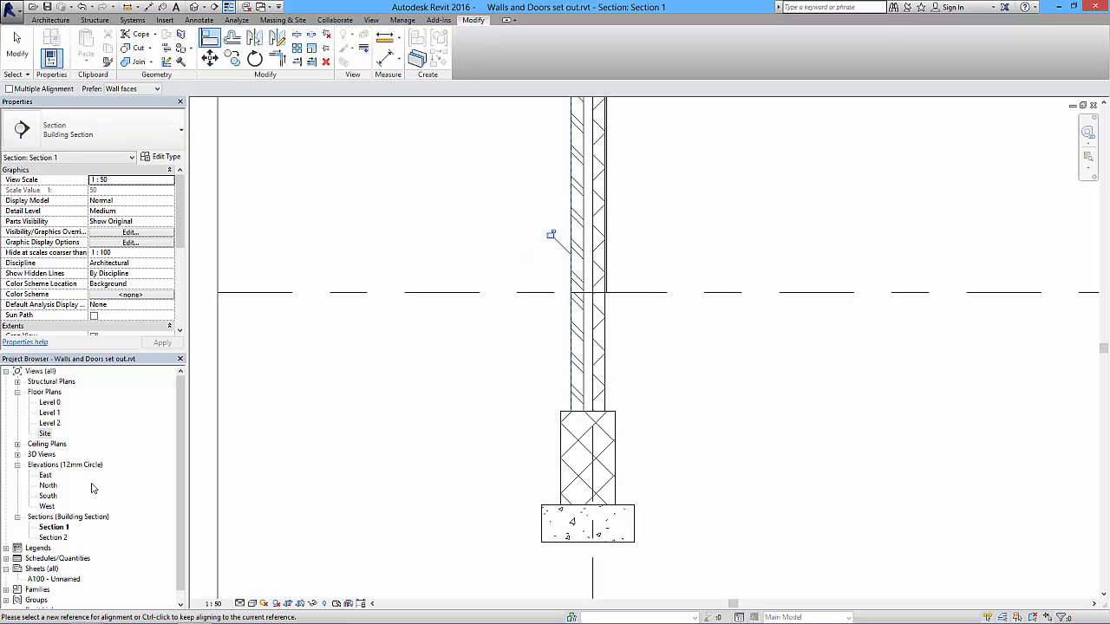
In Section 2, align the stacked wall's outer face at grid B with the outer face of the cavity wall above
double_click(53, 537)
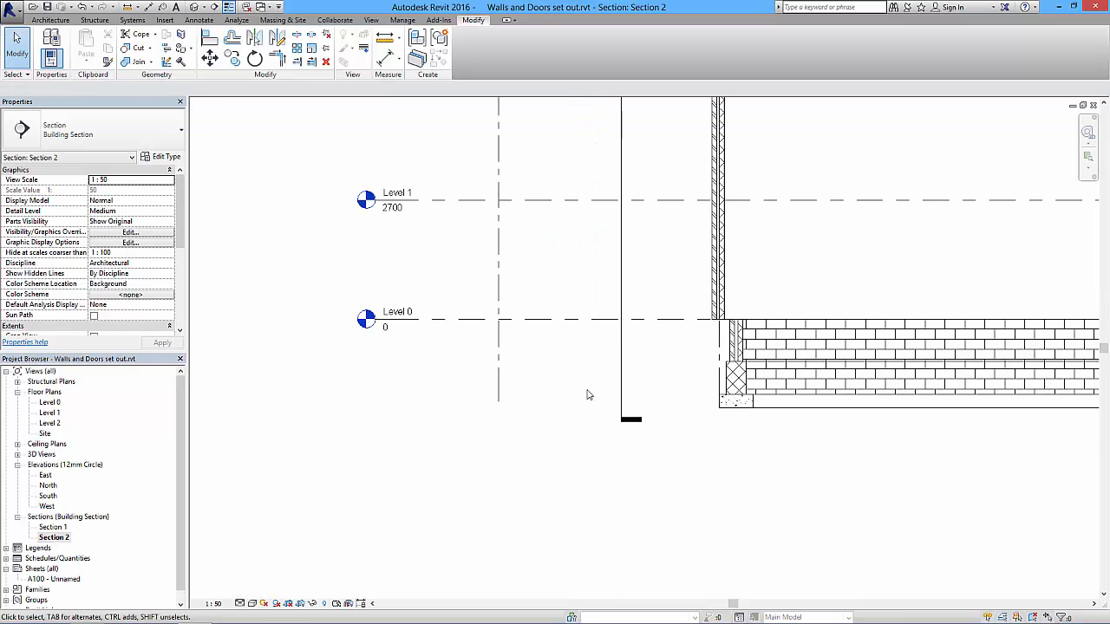
middle_drag(275, 393, 184, 395)
middle_drag(312, 339, 399, 347)
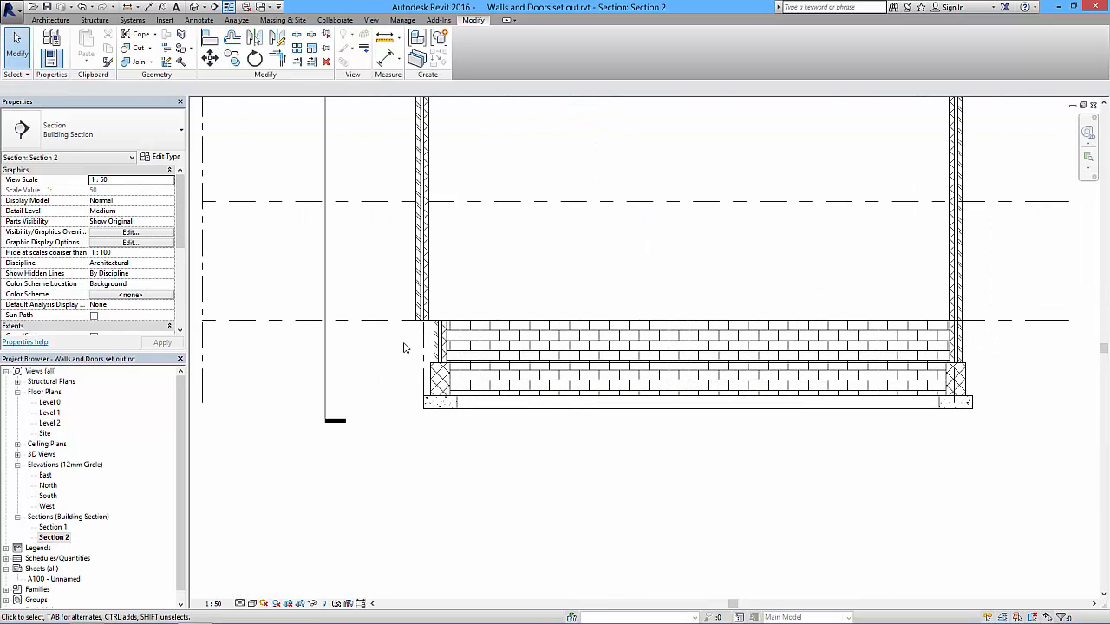
scroll(403, 342, up, 5)
click(210, 40)
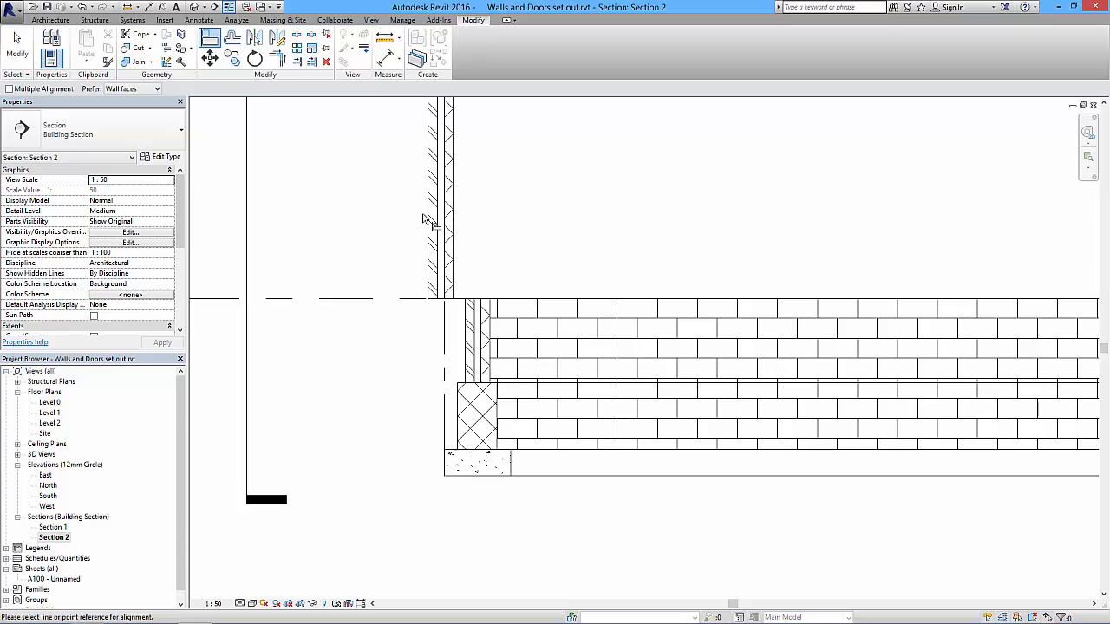
click(402, 354)
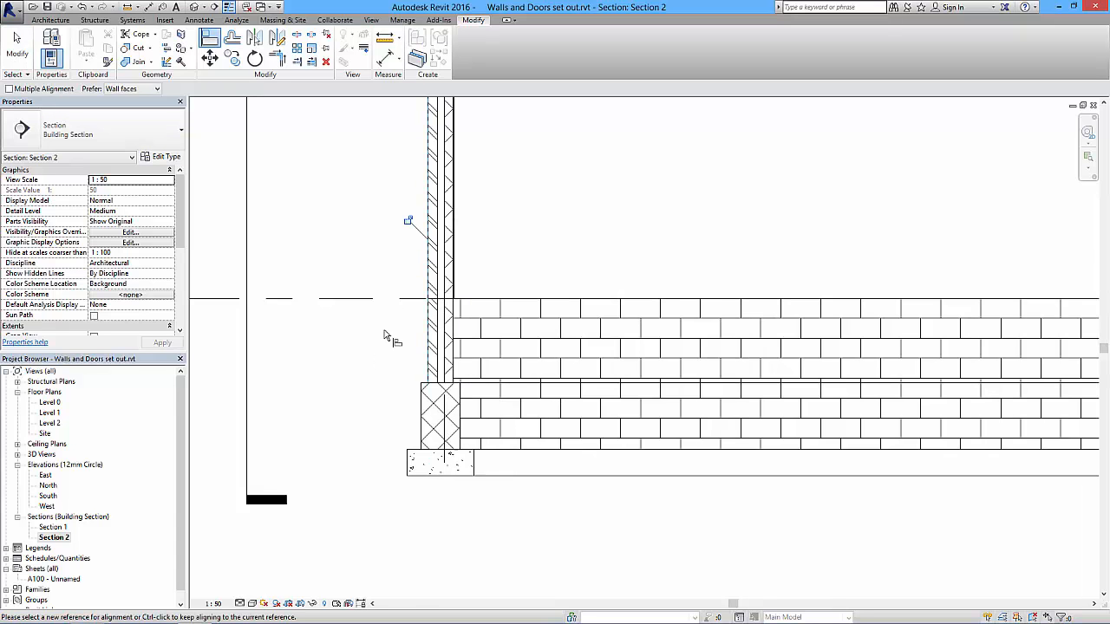
click(17, 45)
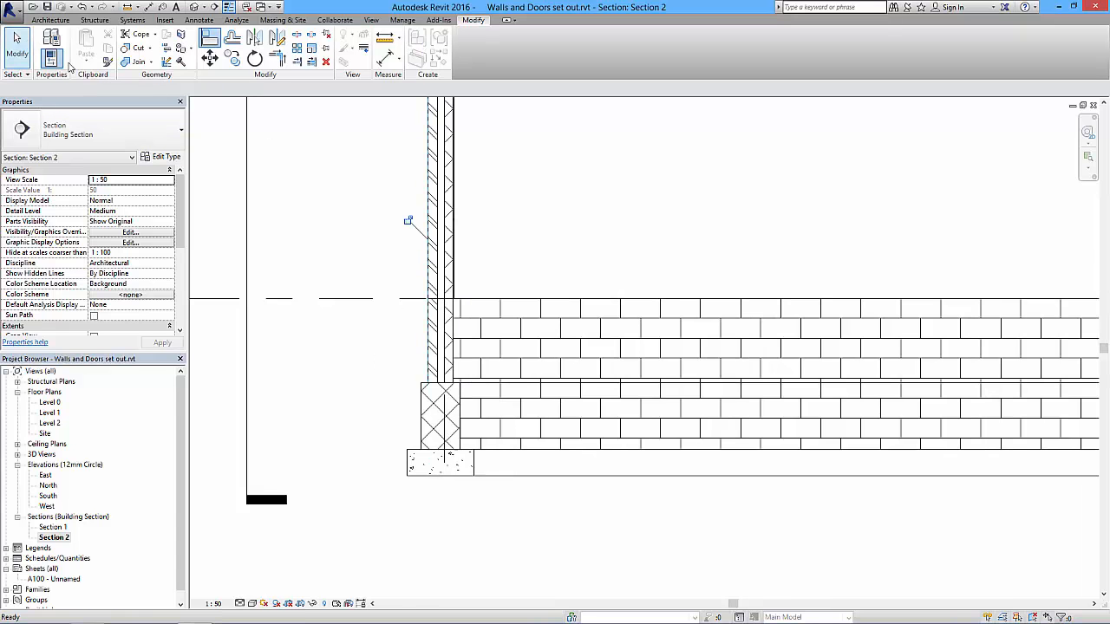
Examine the foundation walls from all sides of the house in the default 3D view and return to the Level 0 floor plan
click(193, 6)
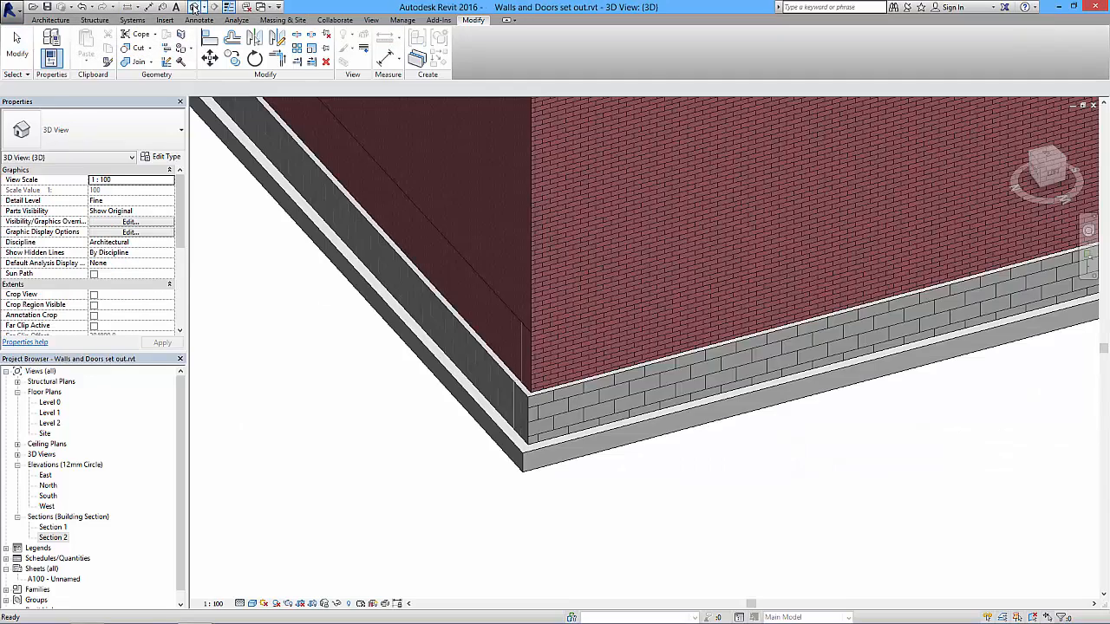
shift+middle_drag(755, 390, 664, 382)
shift+middle_drag(573, 375, 12, 318)
middle_drag(311, 441, 411, 484)
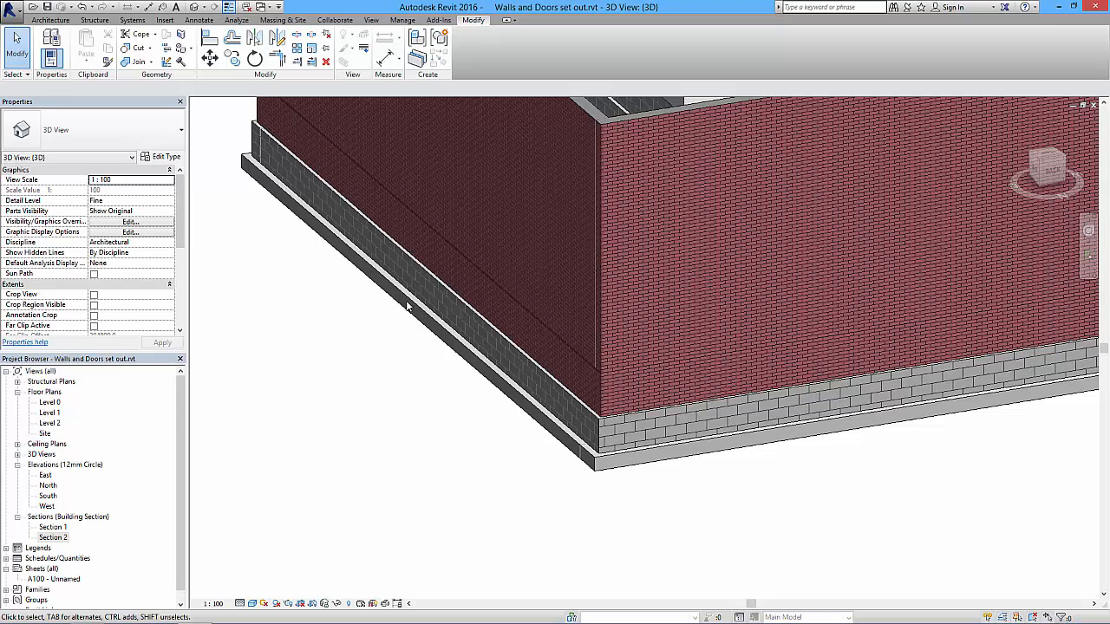
scroll(466, 381, down, 3)
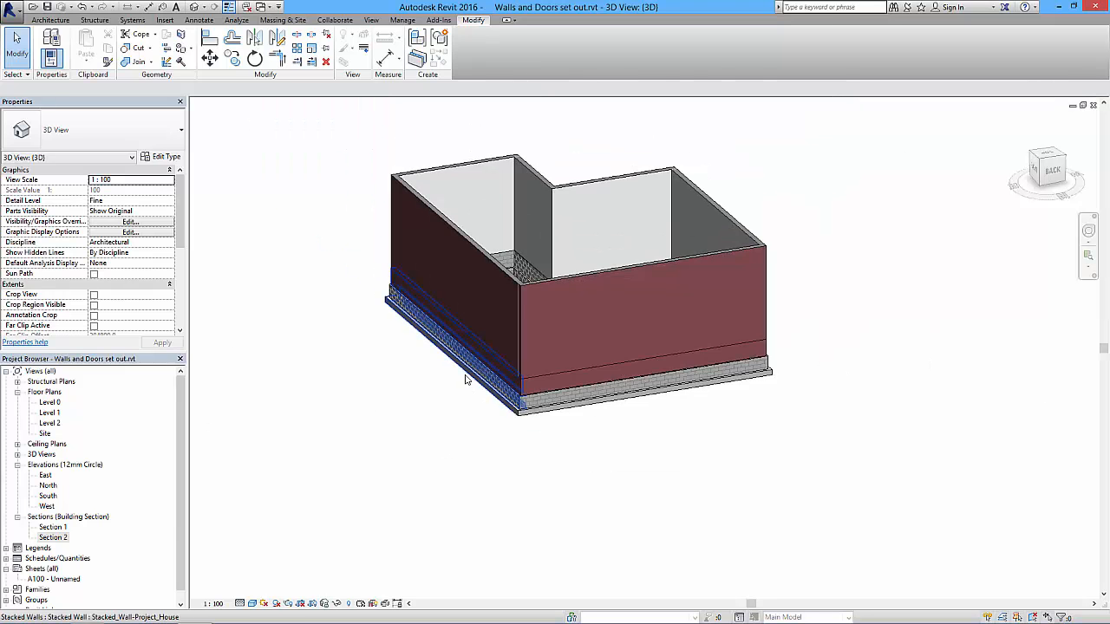
middle_drag(465, 382, 471, 449)
shift+middle_drag(491, 303, 862, 263)
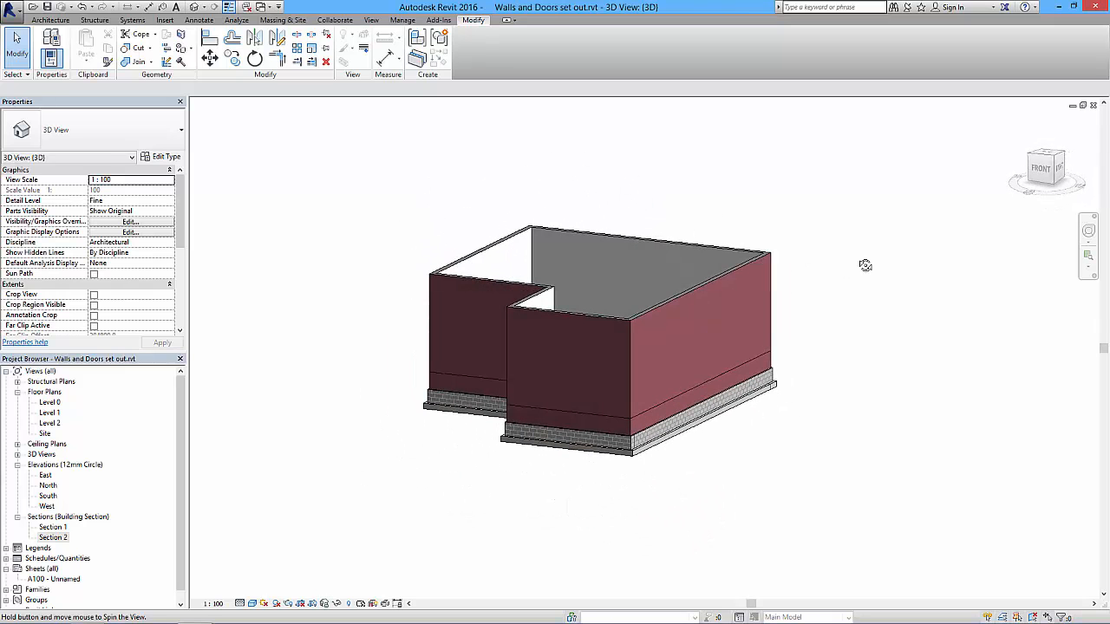
double_click(53, 404)
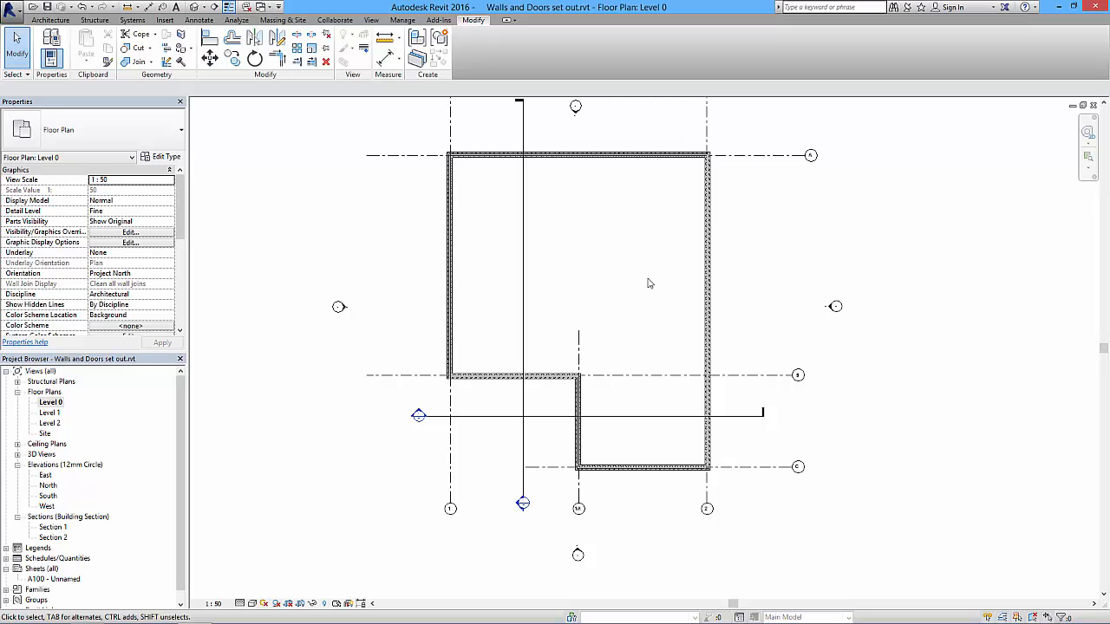
Start an architectural floor on Level 0 using the type Floor-Grnd-Bearing_65Scr-90Ins-125Conc-50SBld-150Hcore
click(50, 20)
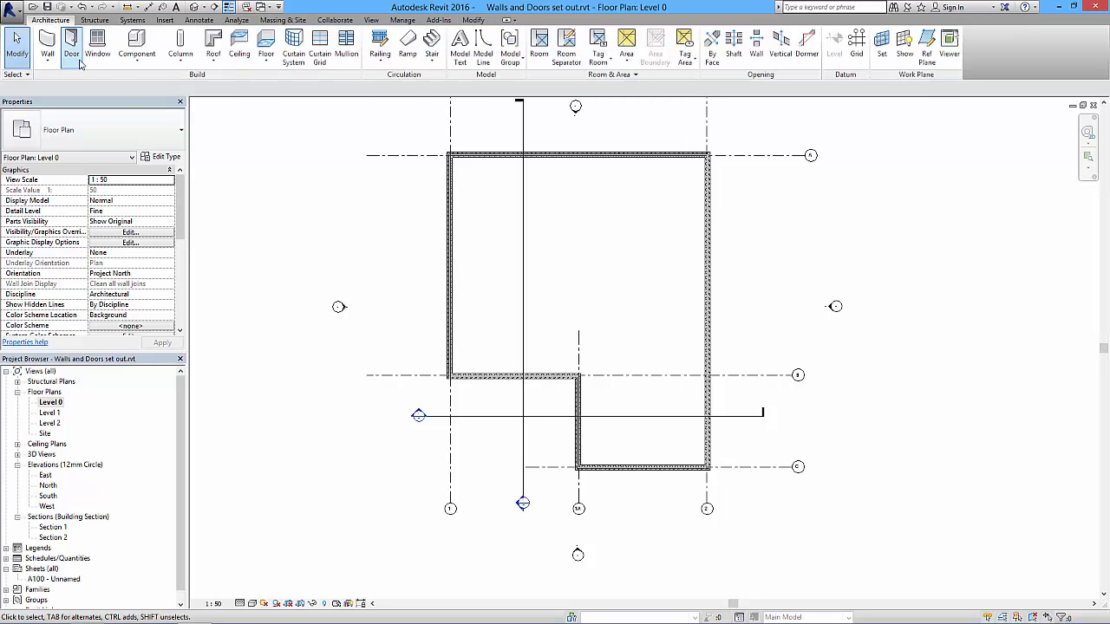
click(267, 65)
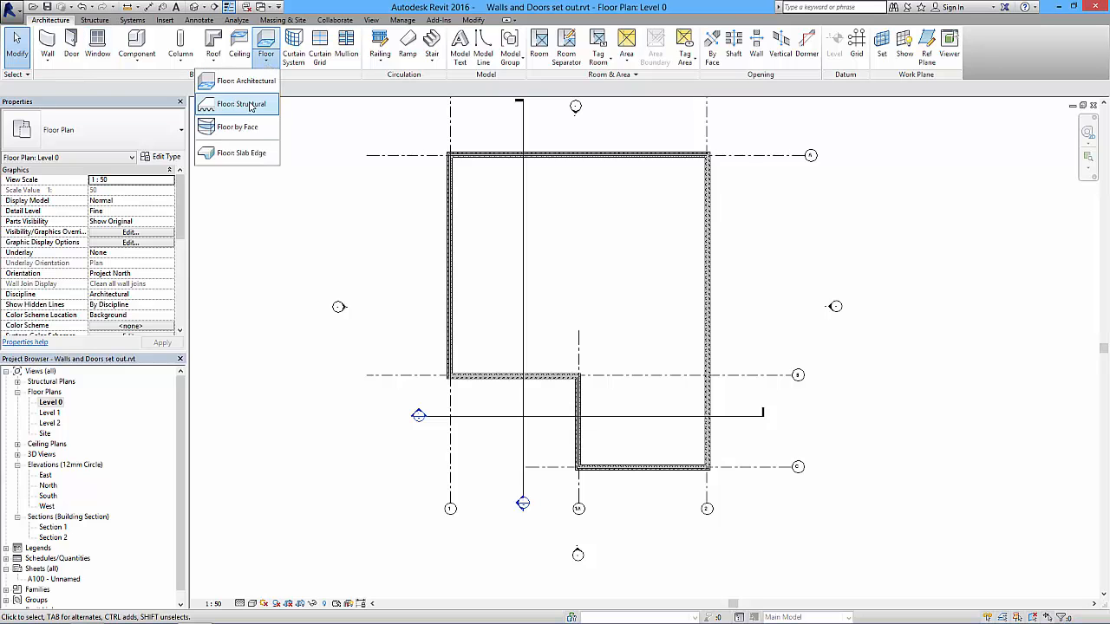
click(251, 81)
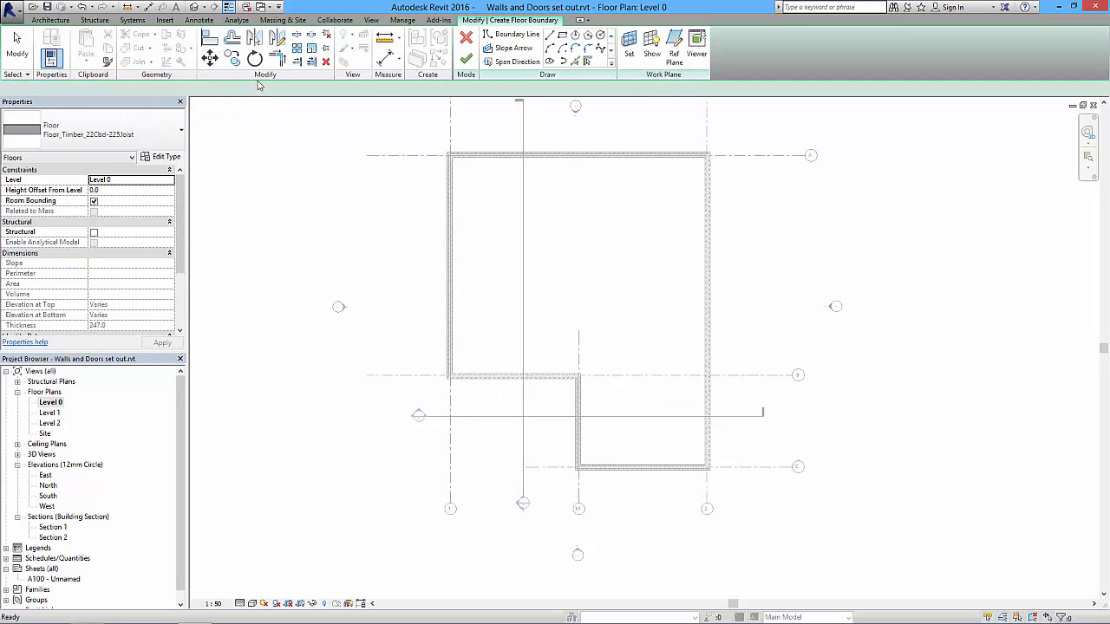
click(130, 121)
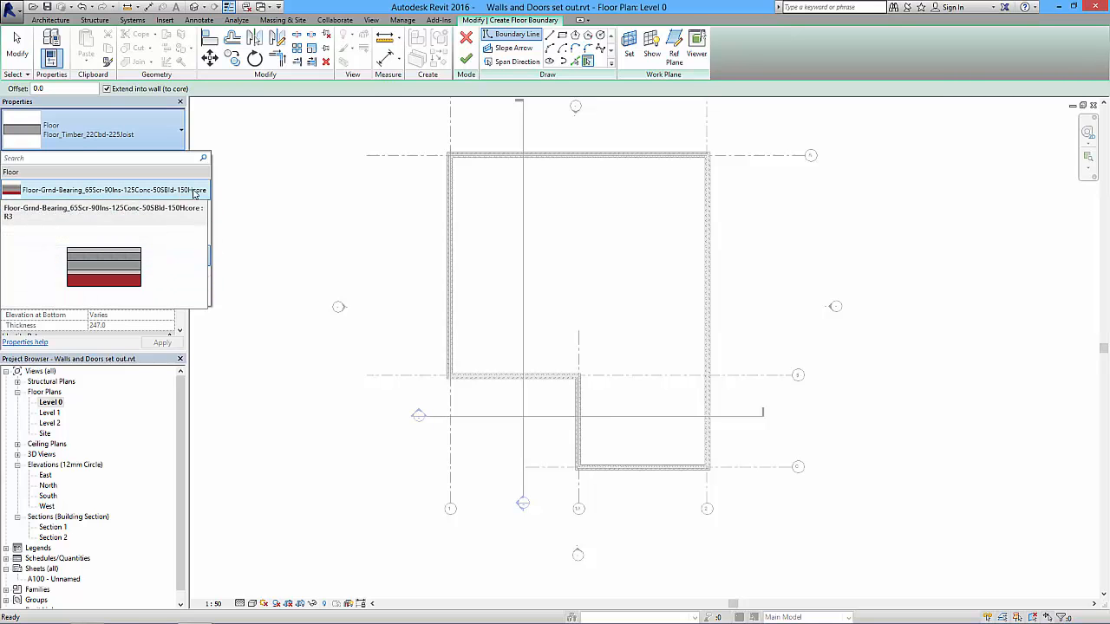
click(74, 191)
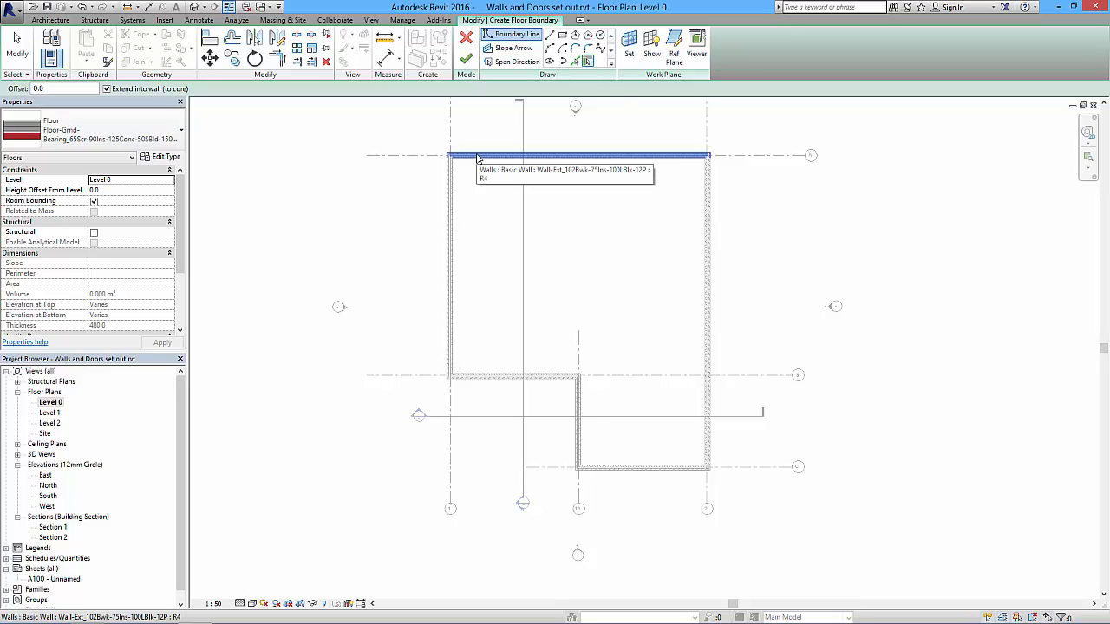
Create the floor boundary from the whole chain of exterior walls, flipped to their inner side, and finish without attaching walls to the floor's bottom
key(Tab)
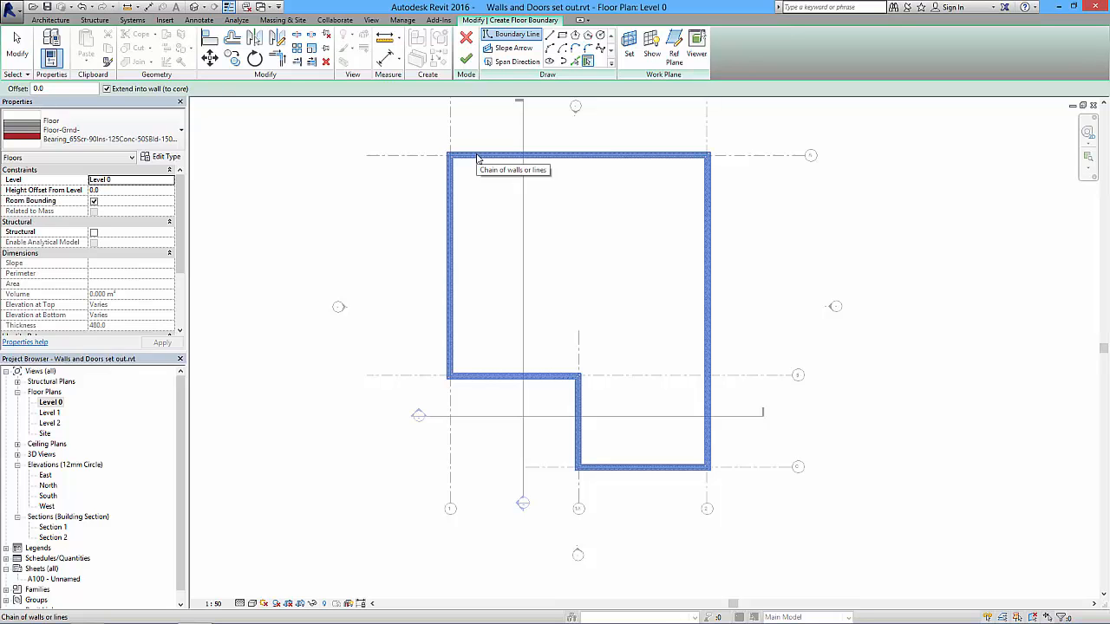
click(477, 159)
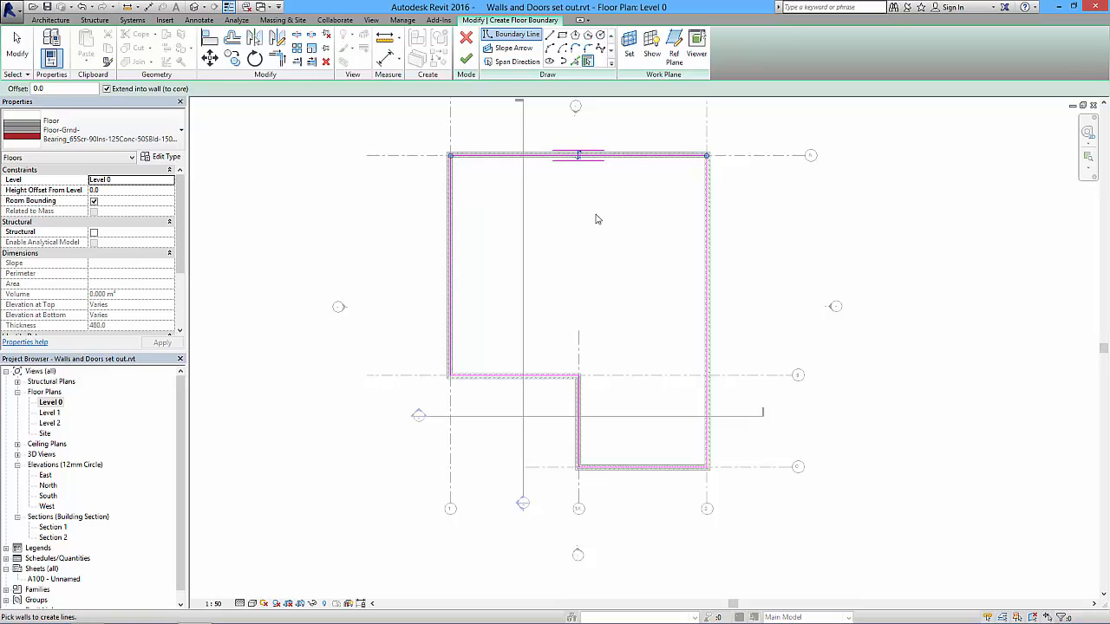
click(580, 158)
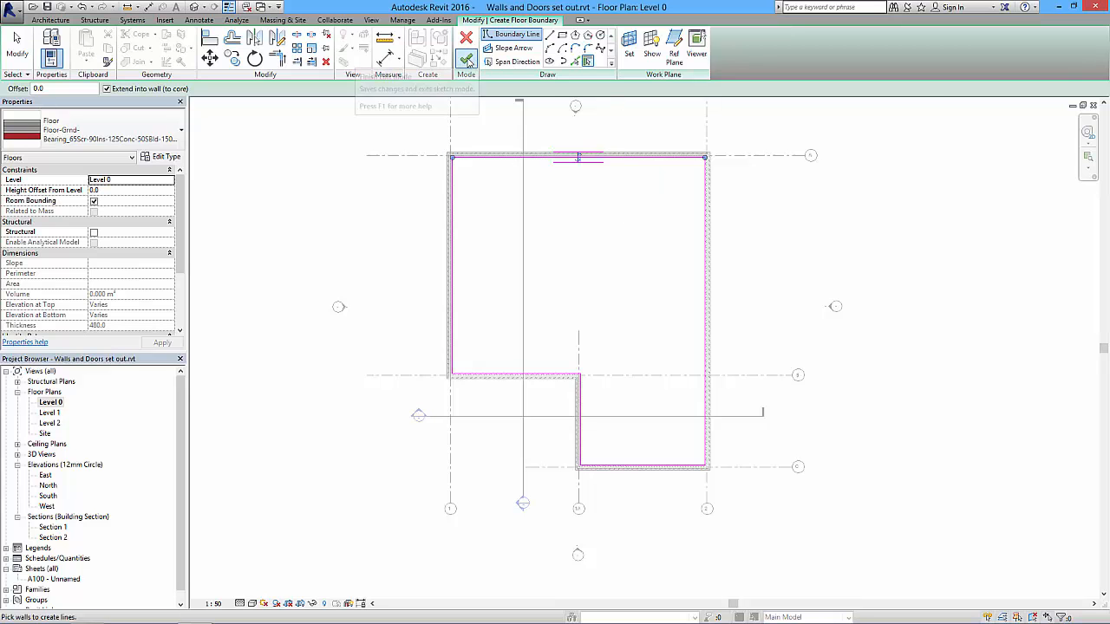
click(467, 60)
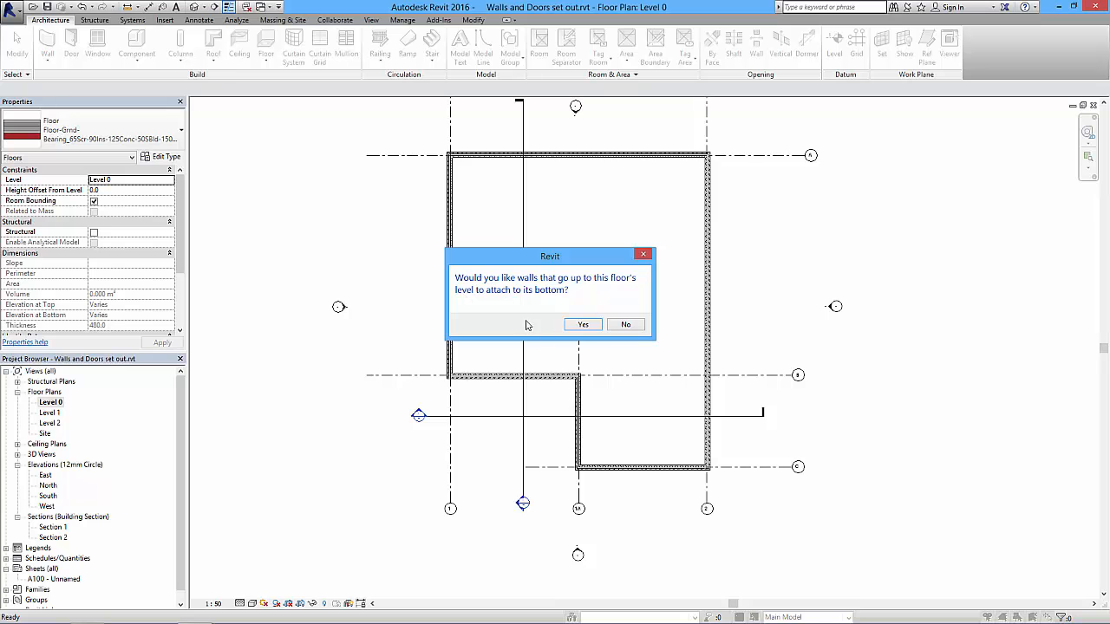
click(626, 325)
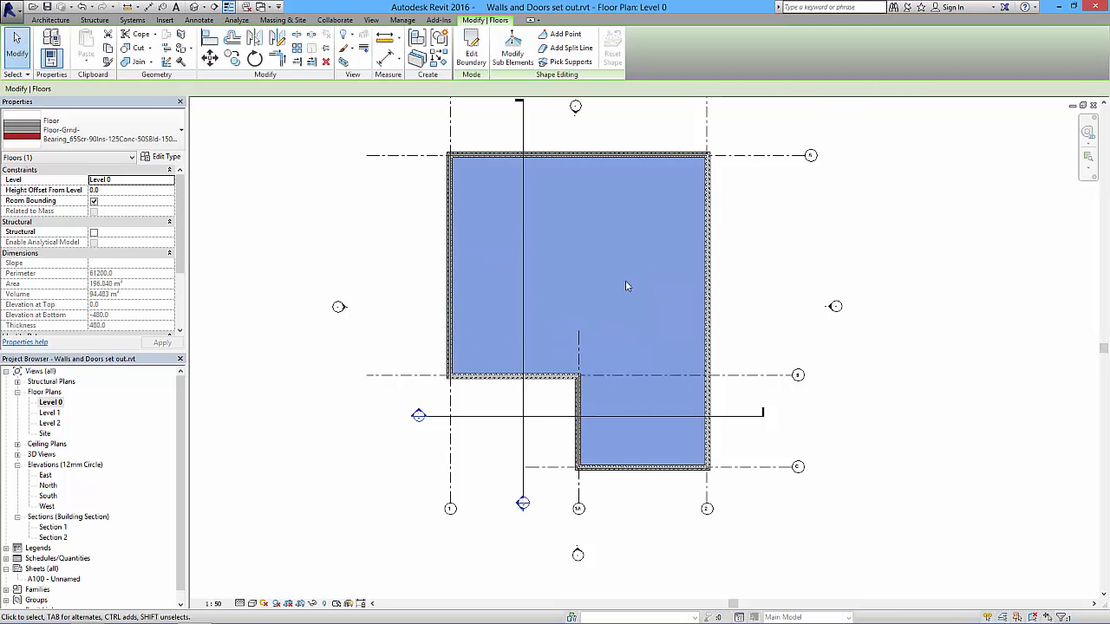
click(372, 223)
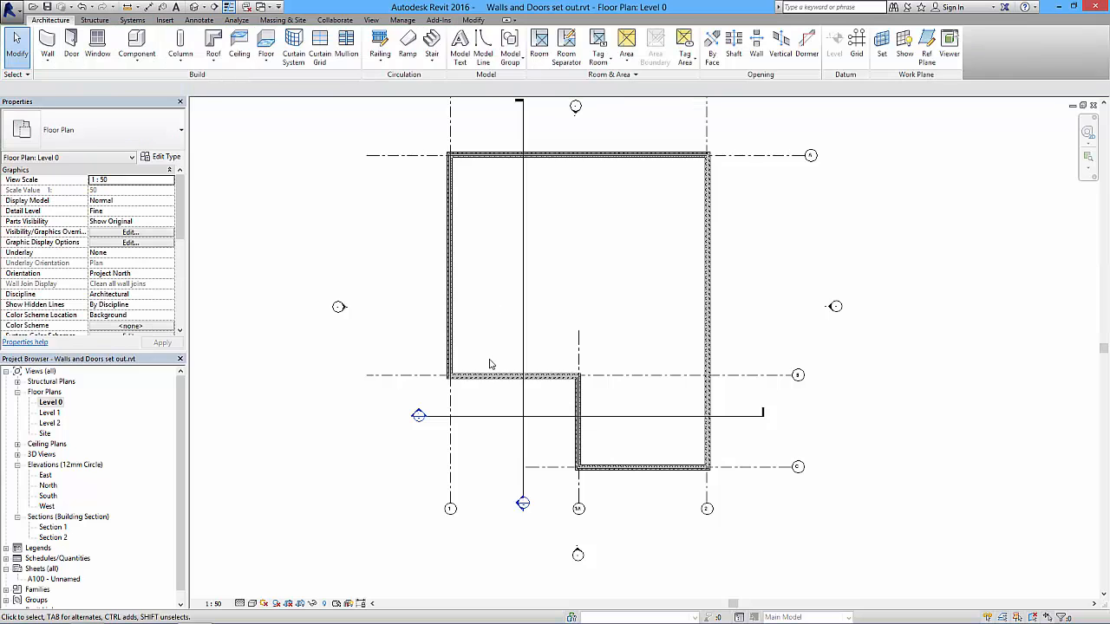
Examine in Section 1 how the ground-bearing floor meets the cavity and foundation walls
double_click(419, 414)
middle_drag(548, 375, 434, 362)
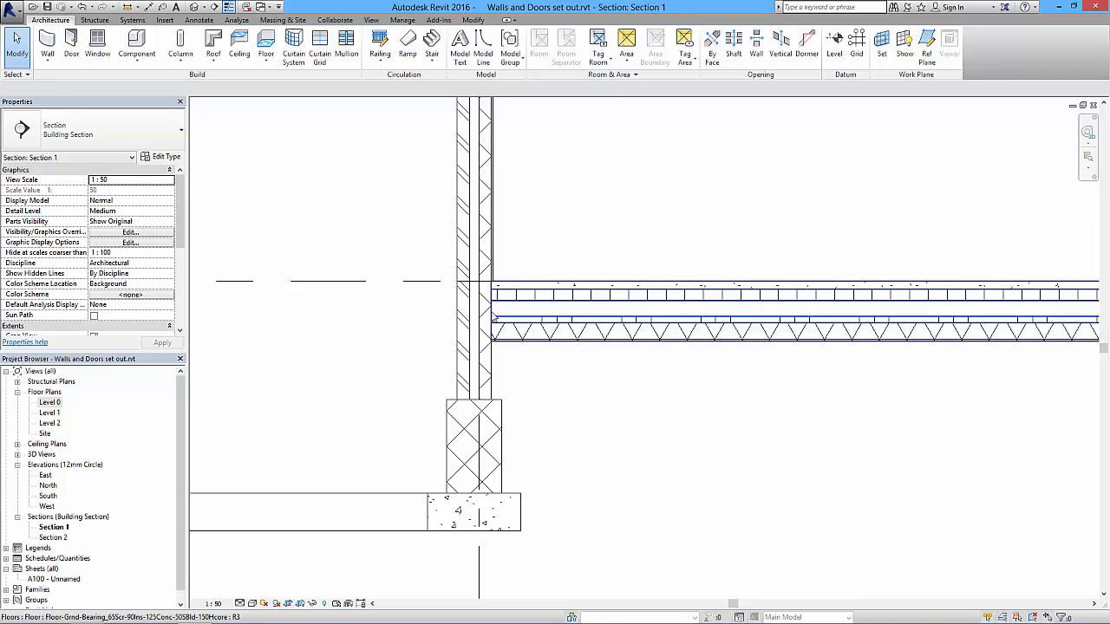
scroll(495, 294, up, 3)
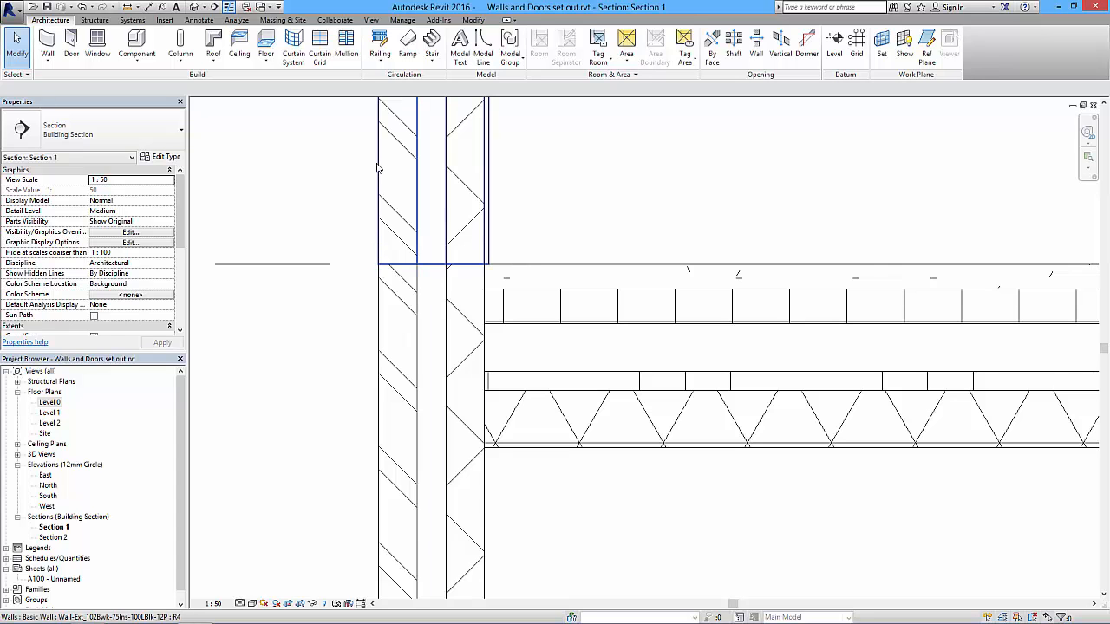
scroll(384, 278, down, 5)
scroll(438, 265, down, 5)
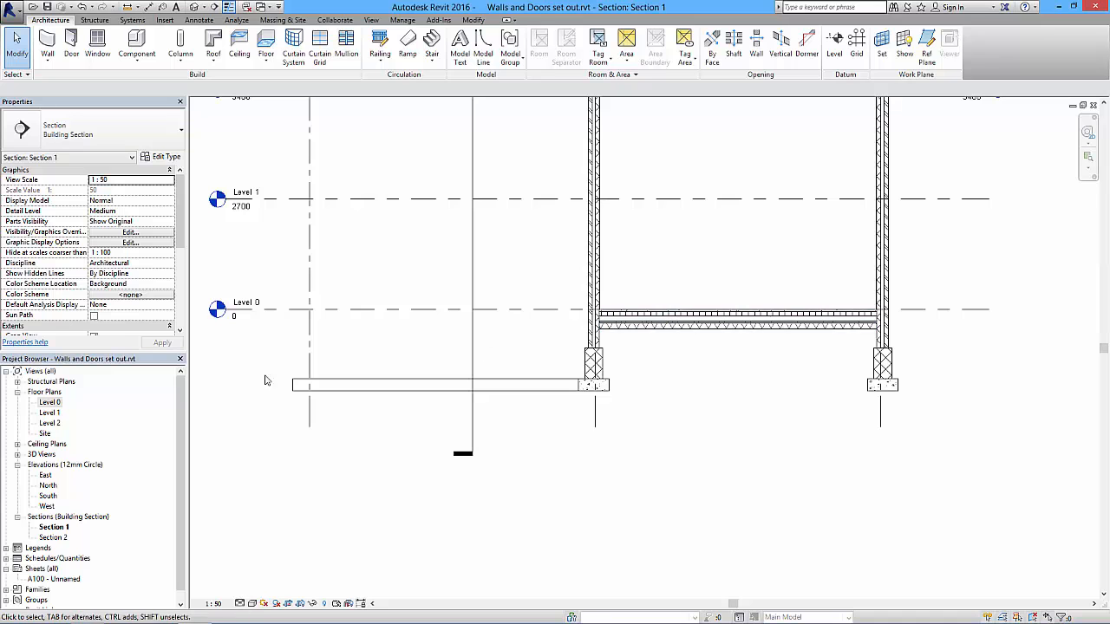
In the Level 1 floor plan, start an architectural floor of type Floor_Timber_22Cbd-225Joist
double_click(52, 414)
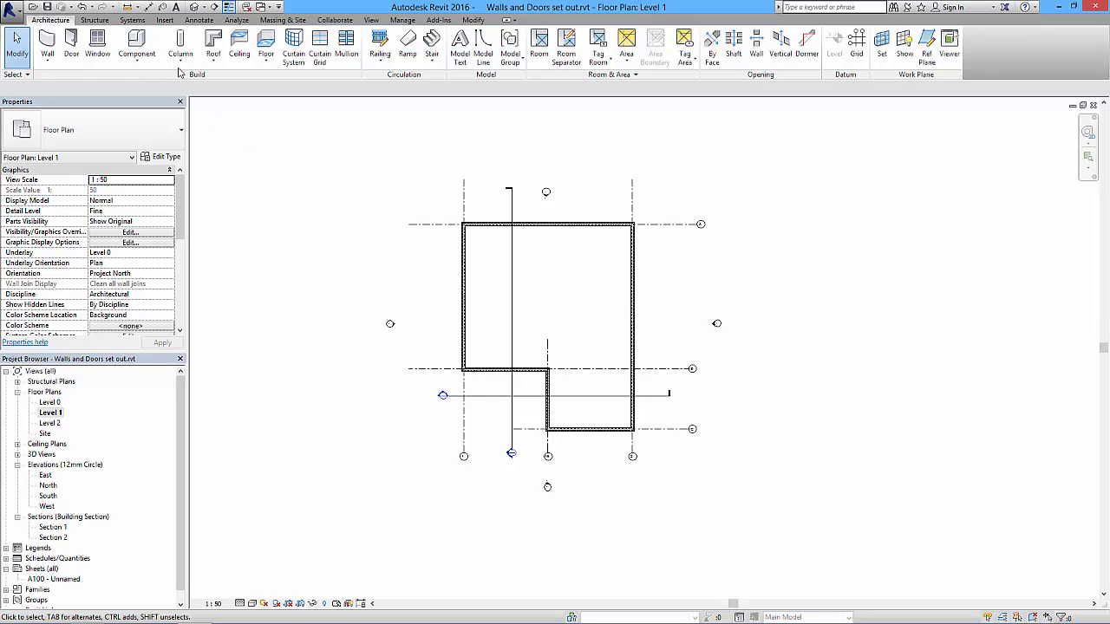
click(266, 59)
click(242, 86)
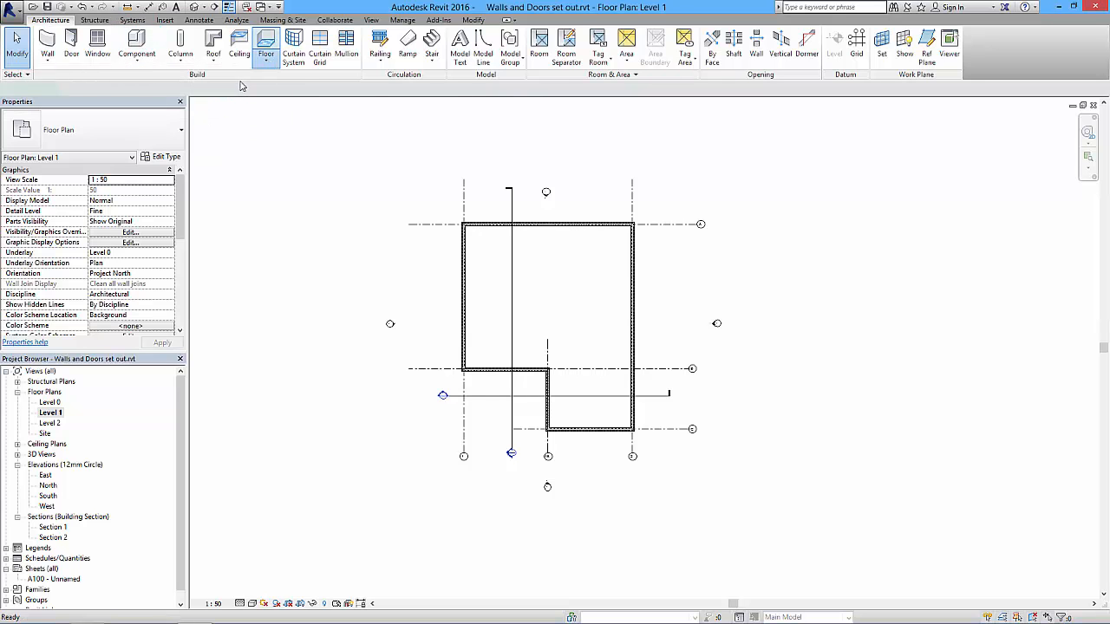
click(128, 137)
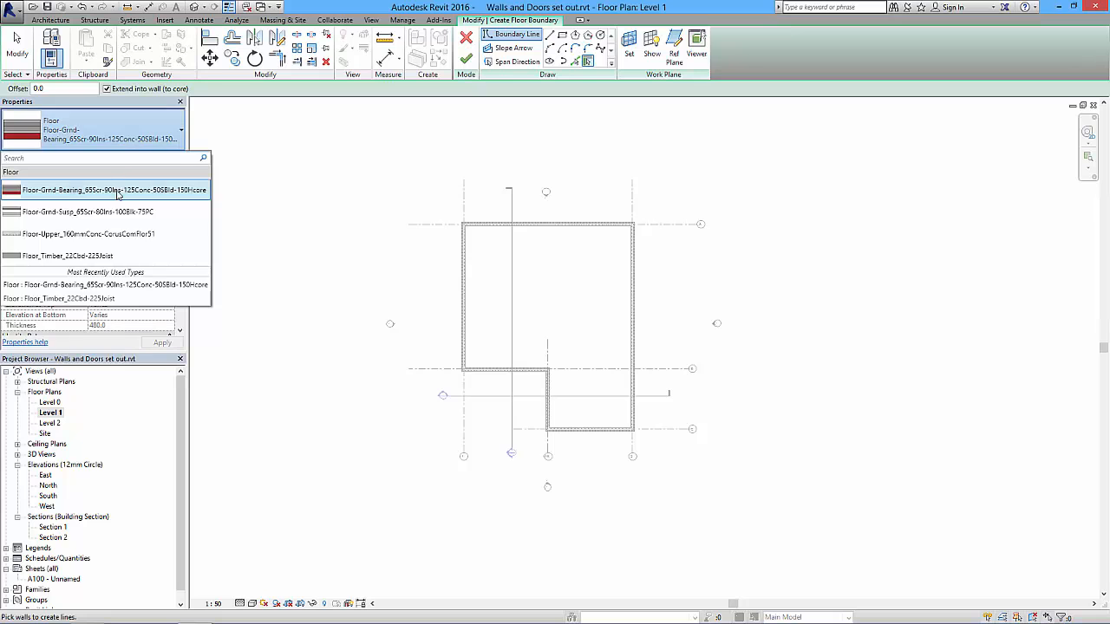
click(74, 257)
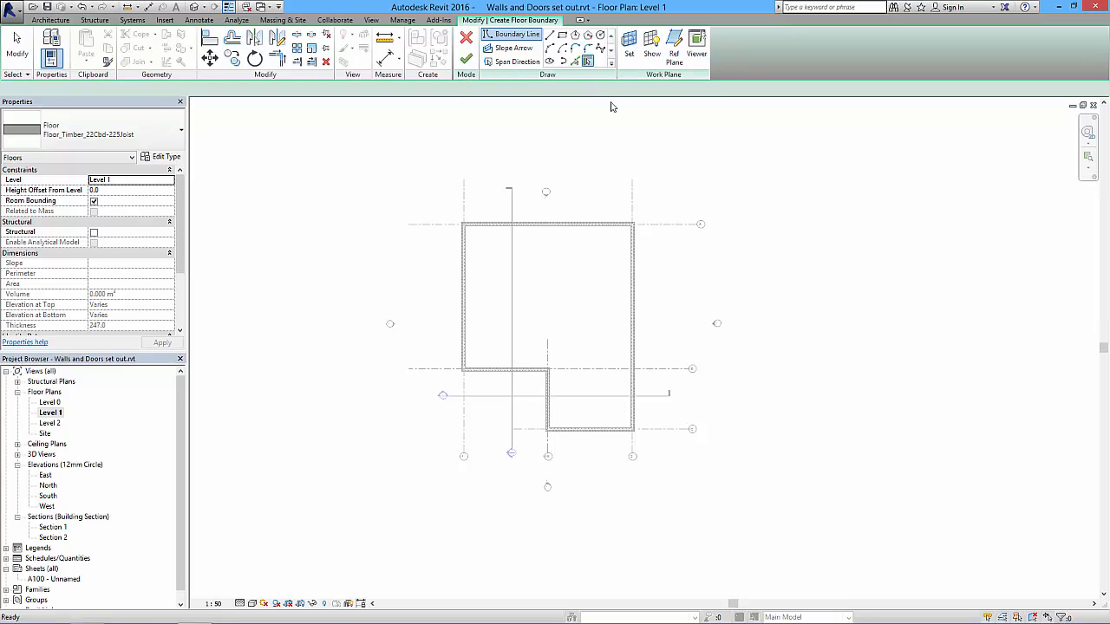
Create the timber floor's boundary from the chain of exterior walls and finish it, joining geometry and cutting the overlap out of the walls
key(Tab)
click(564, 228)
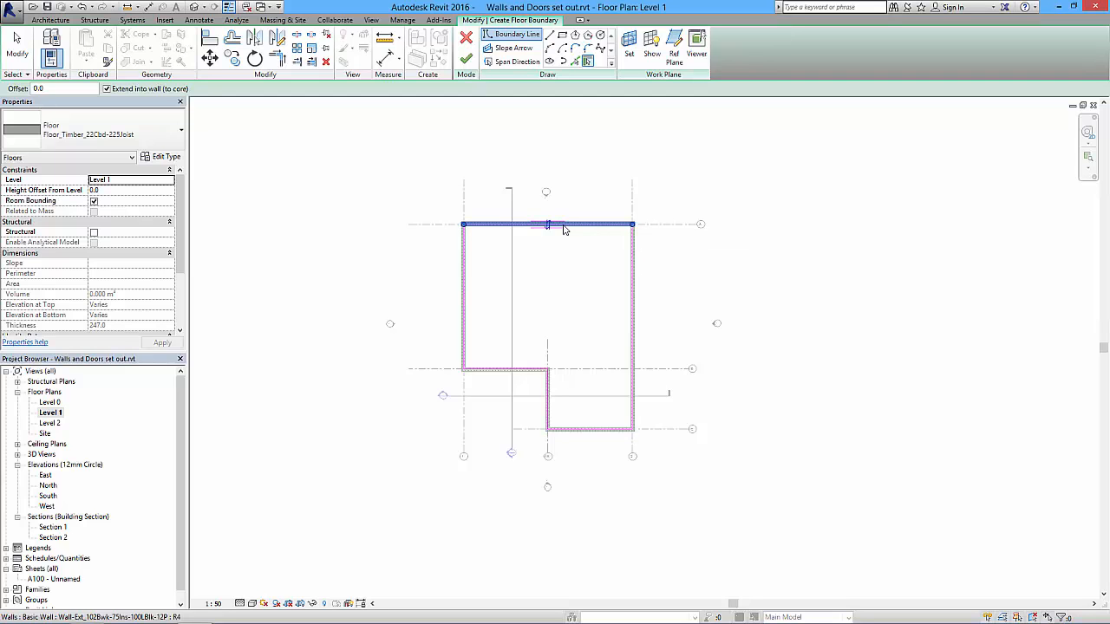
scroll(507, 243, up, 5)
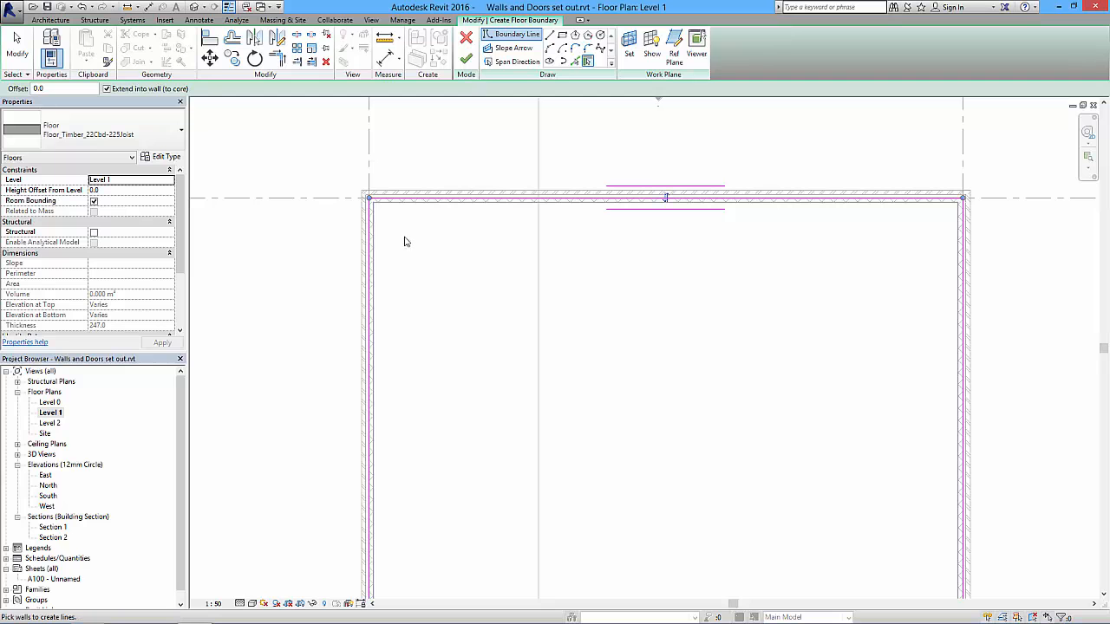
click(466, 59)
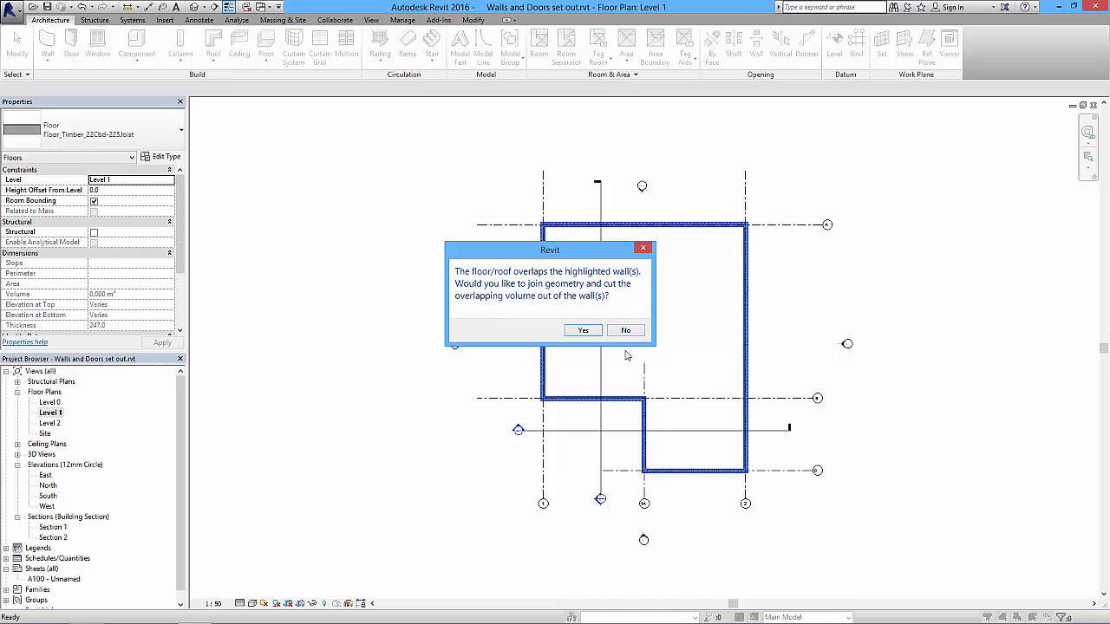
click(583, 332)
click(323, 245)
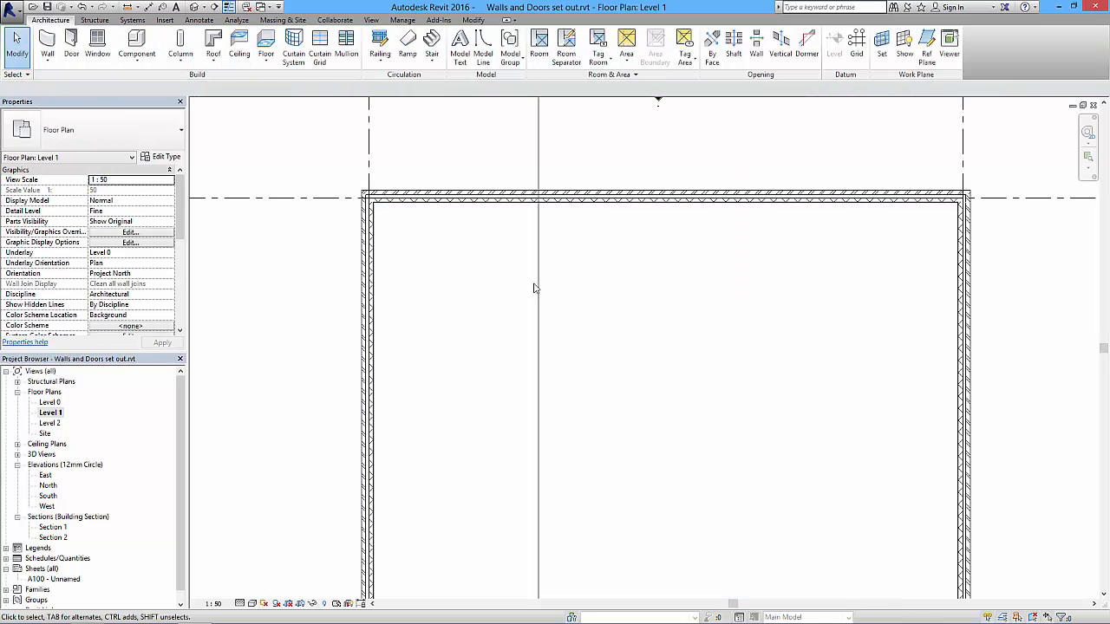
Examine the Level 1 timber floor's bearing into the walls at both ends in Section 1, and the house in the default 3D view
scroll(533, 288, down, 3)
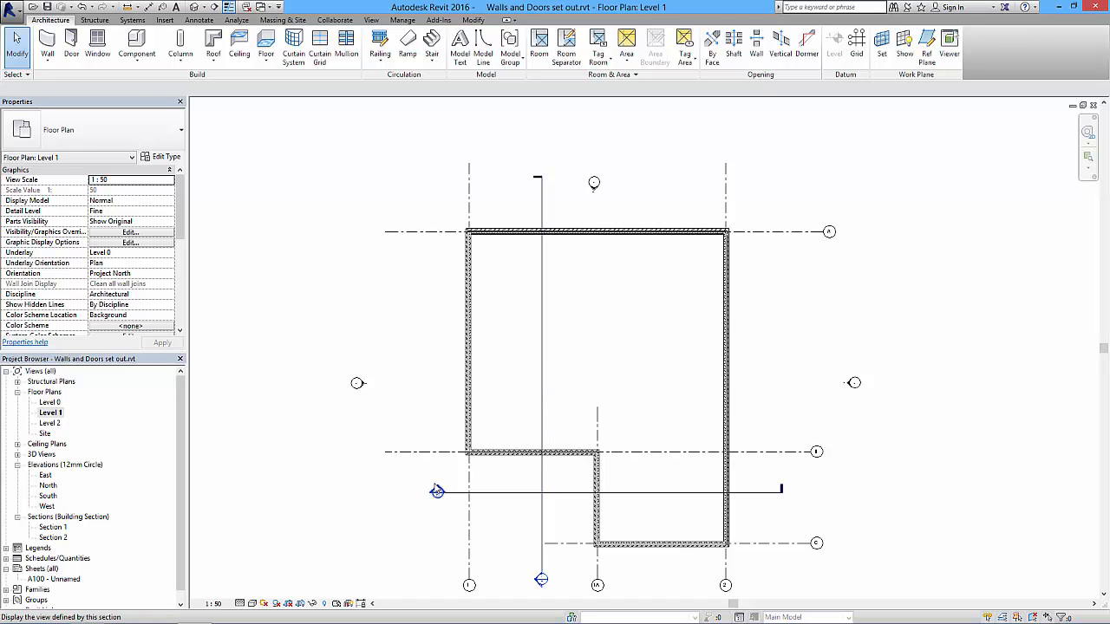
double_click(437, 492)
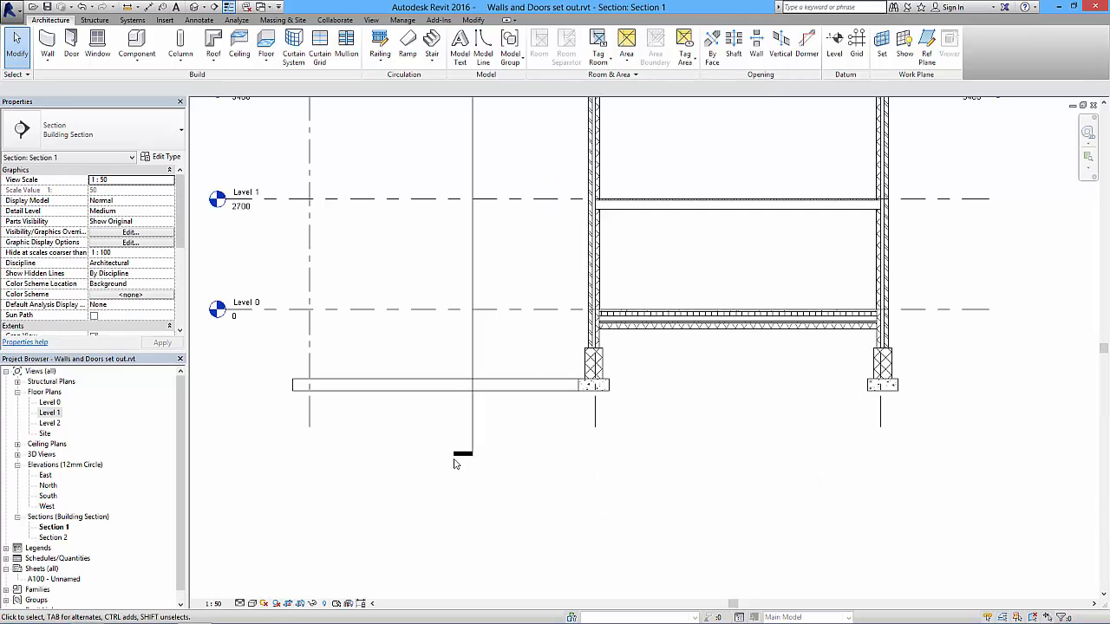
scroll(578, 280, up, 5)
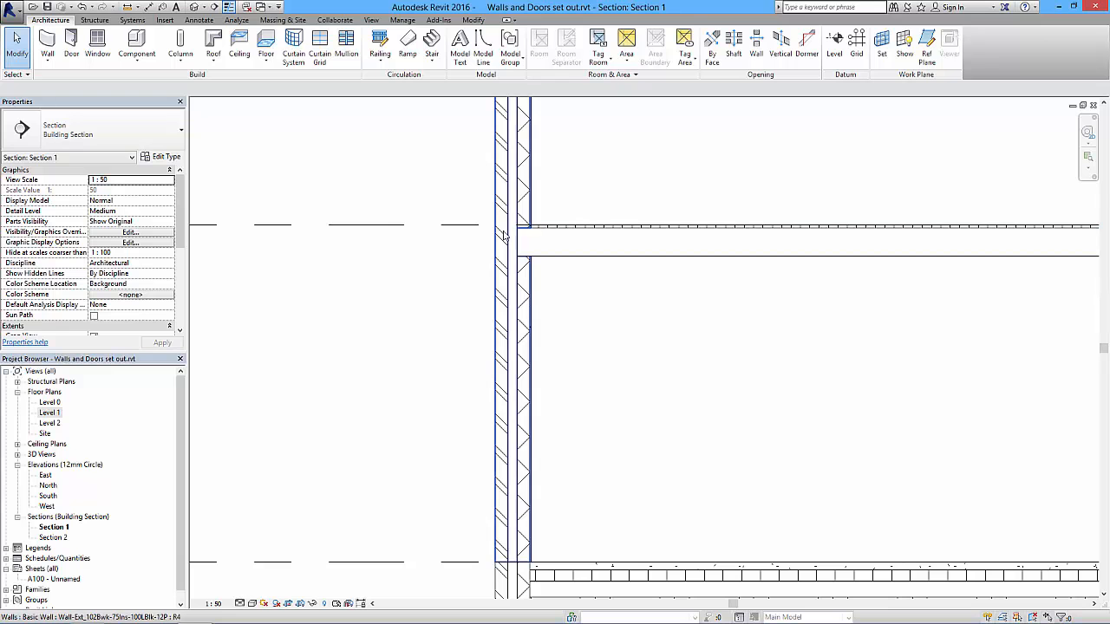
scroll(538, 251, up, 4)
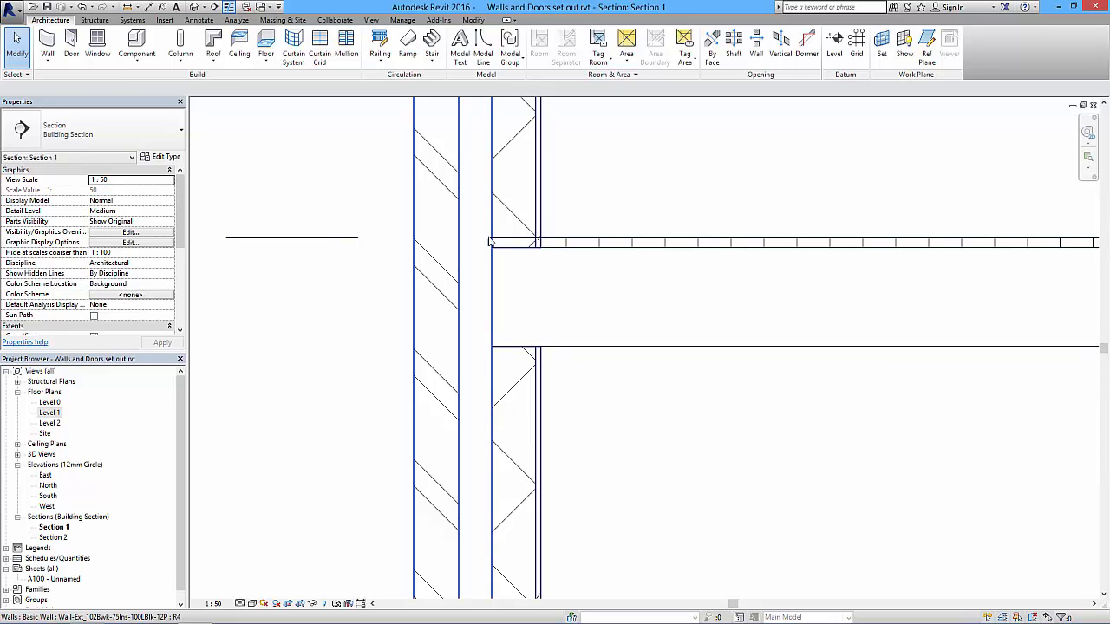
scroll(349, 243, down, 3)
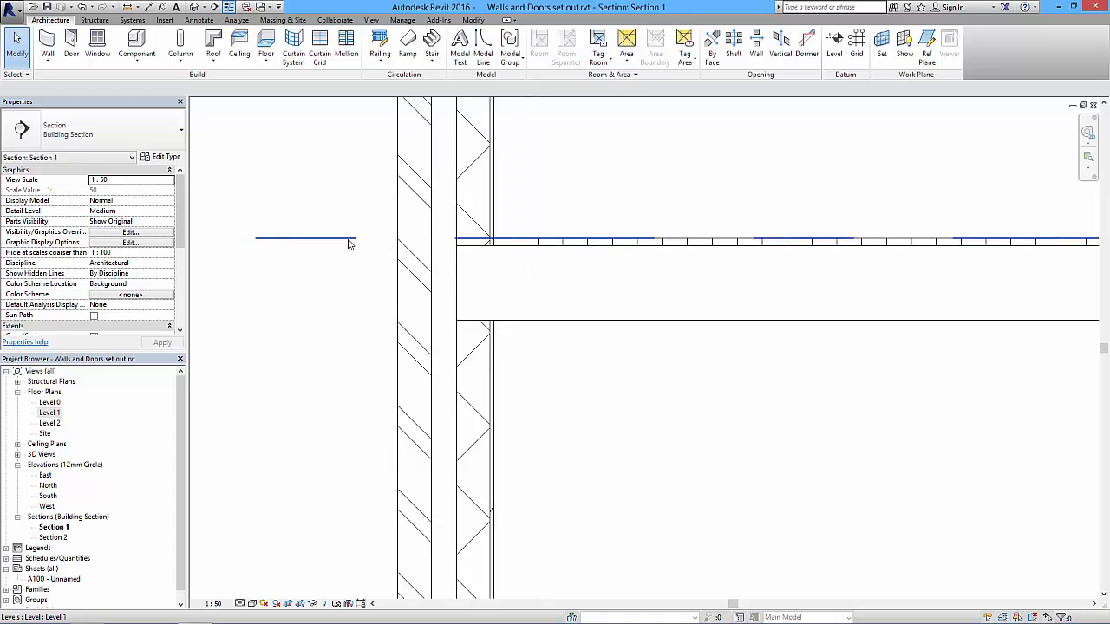
scroll(350, 243, down, 3)
middle_drag(349, 243, 409, 261)
scroll(700, 262, up, 4)
scroll(696, 245, up, 3)
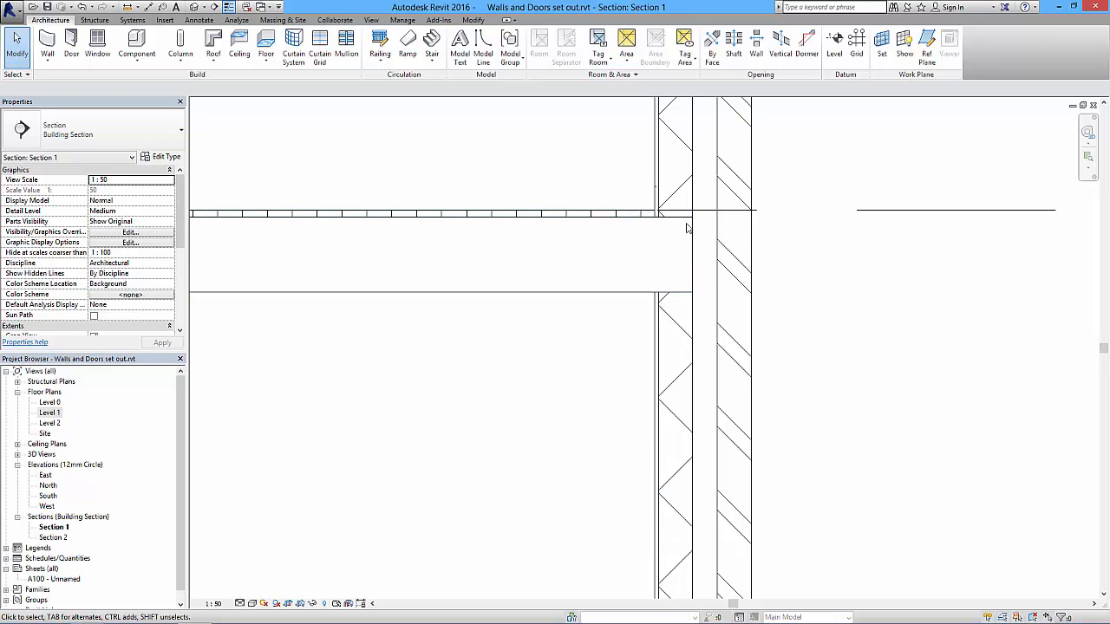
scroll(686, 228, down, 2)
scroll(690, 230, down, 5)
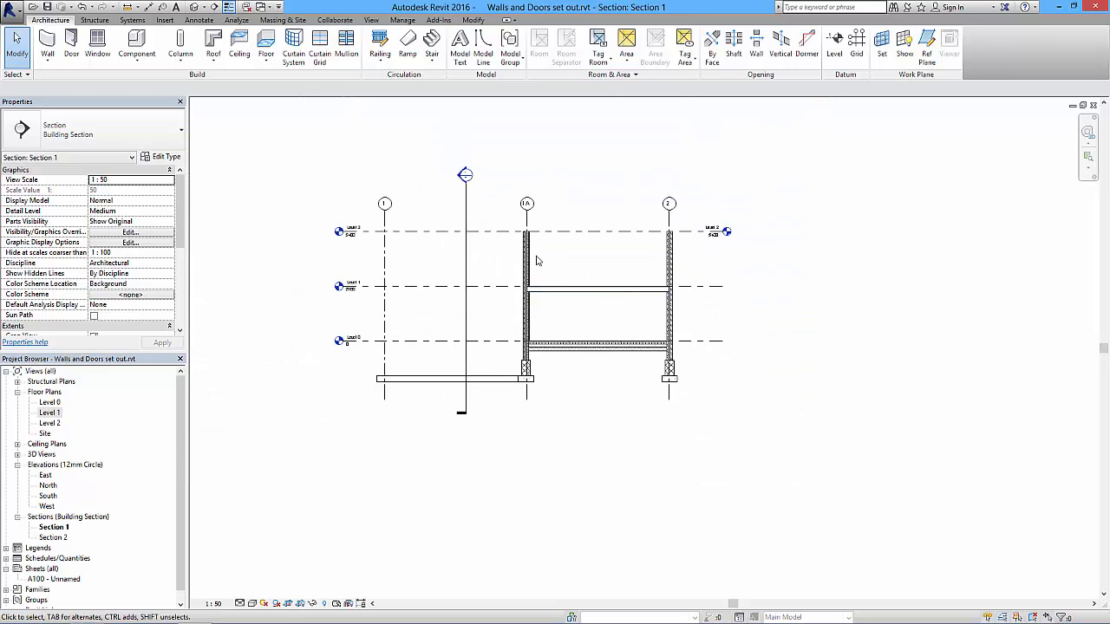
click(194, 7)
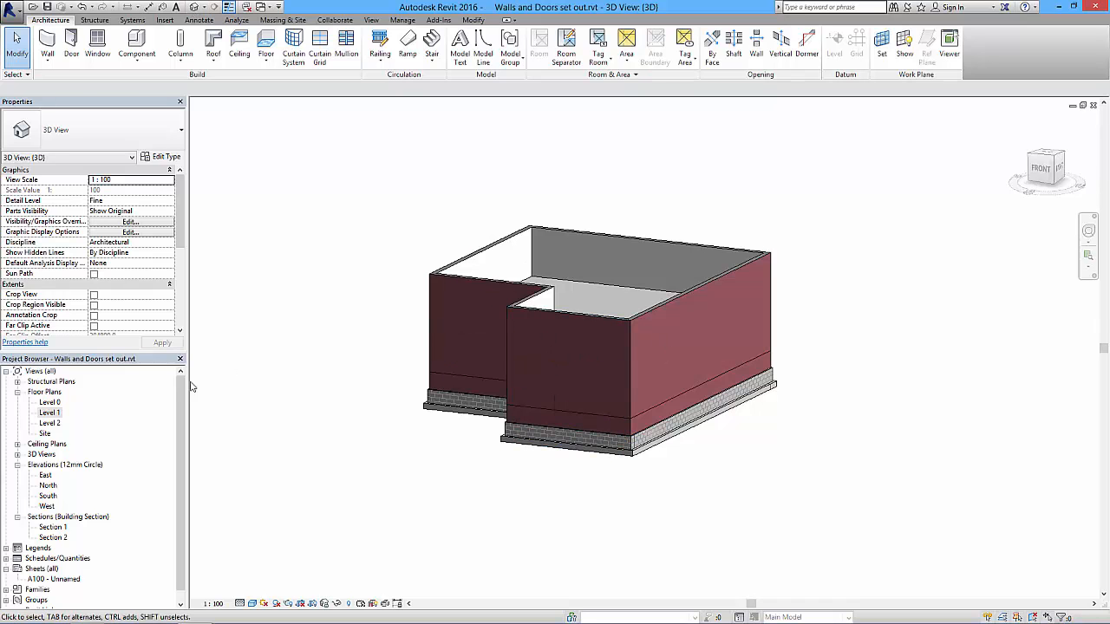
In the Level 0 floor plan, start a wall of type Wall-Int_12P-100Blk-12P from Level 0 up to Level 1
double_click(49, 403)
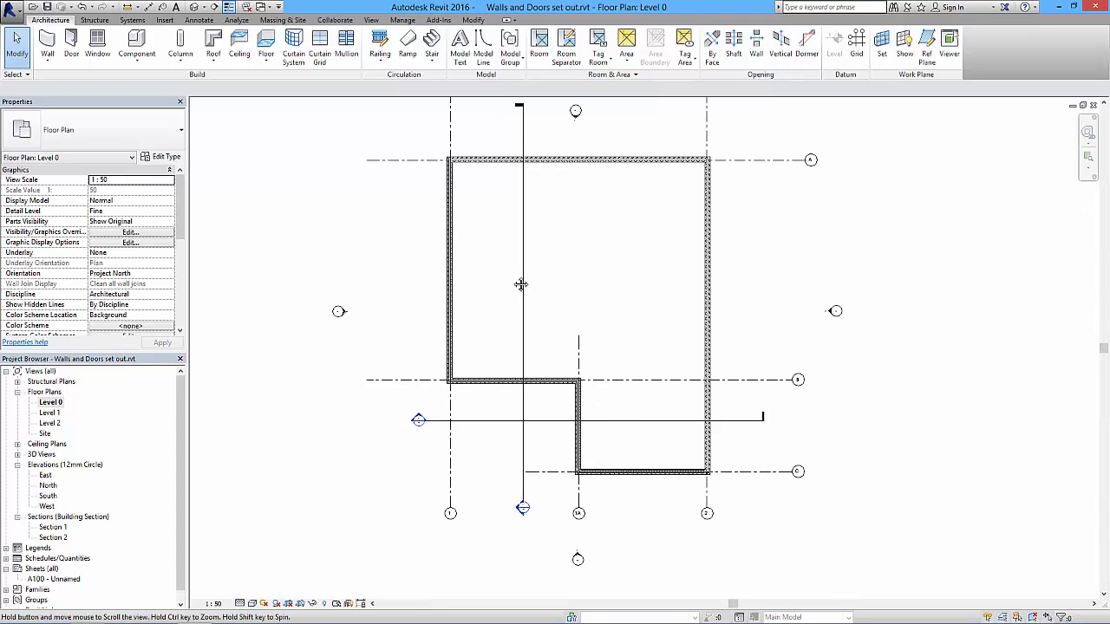
middle_drag(512, 274, 516, 298)
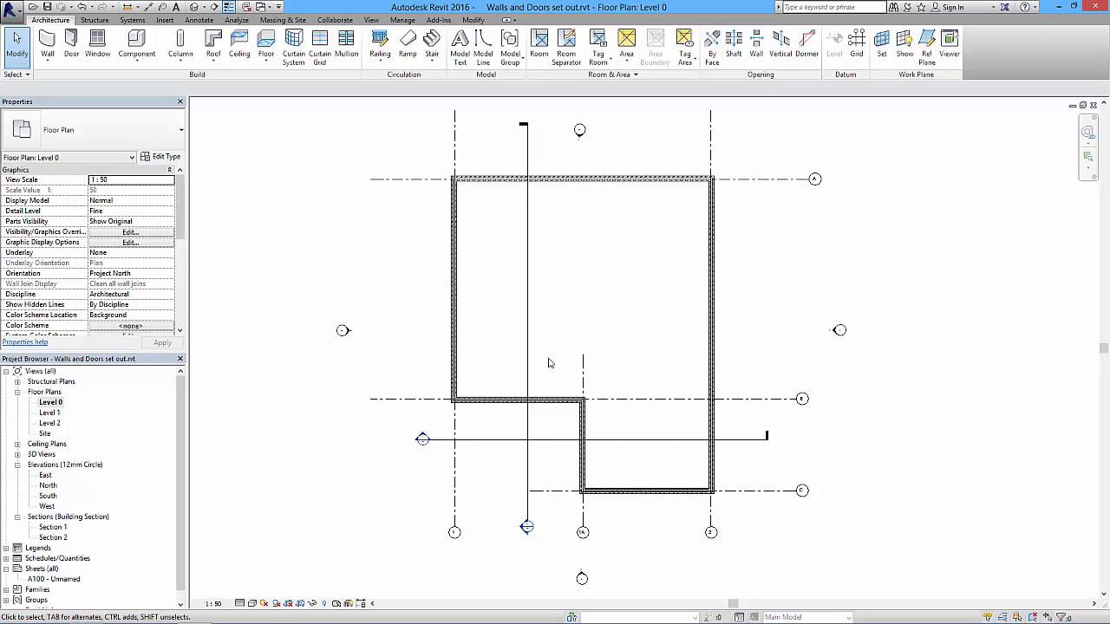
middle_drag(607, 330, 581, 318)
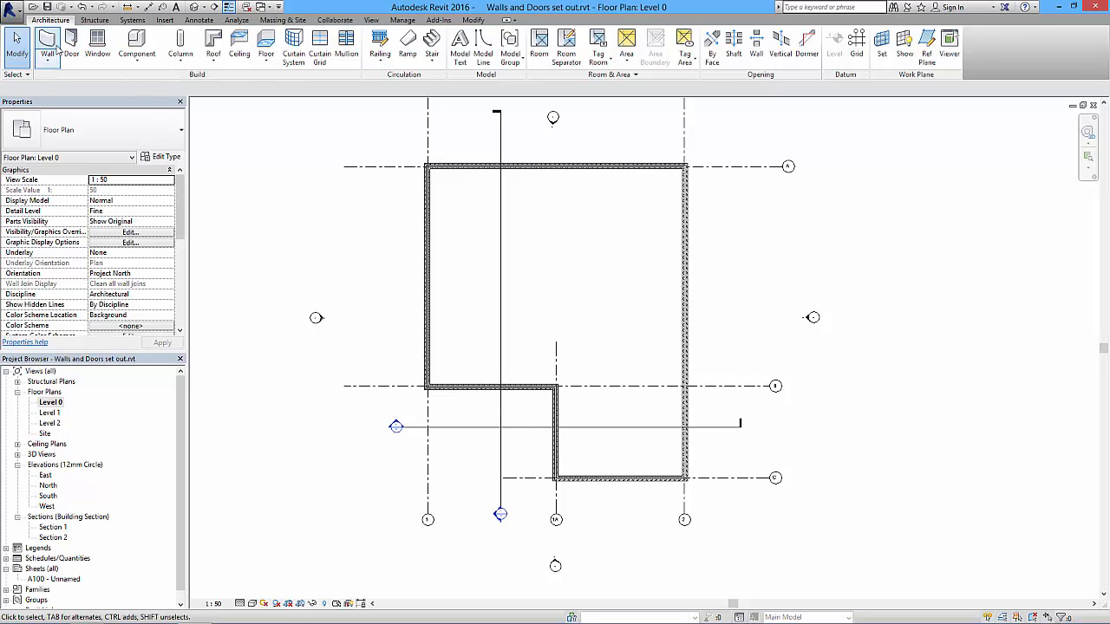
click(50, 44)
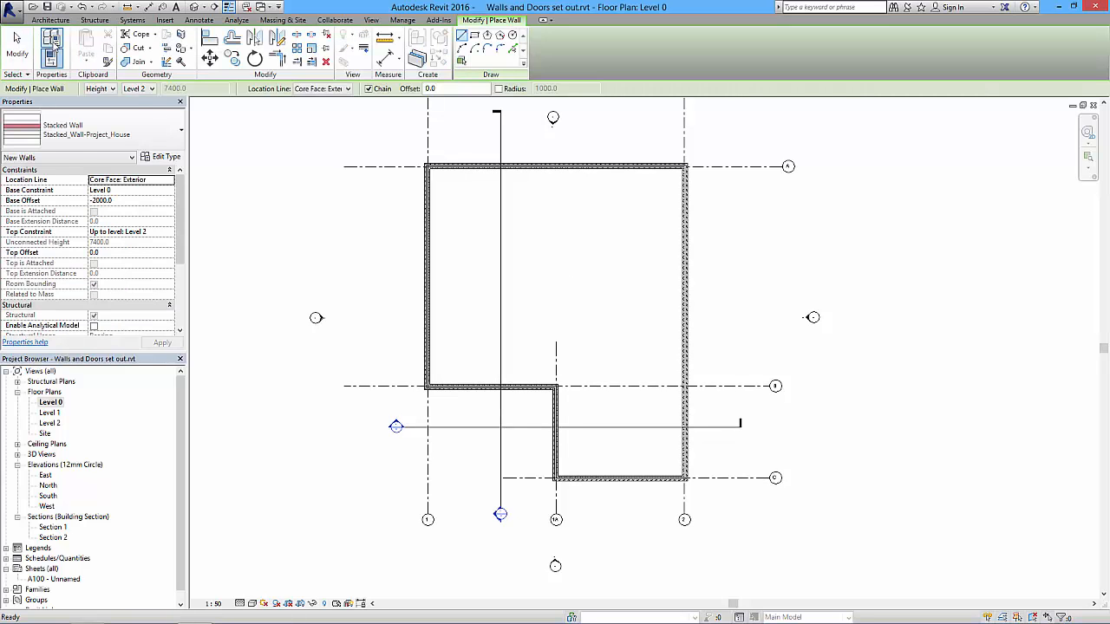
click(156, 136)
drag(188, 314, 190, 245)
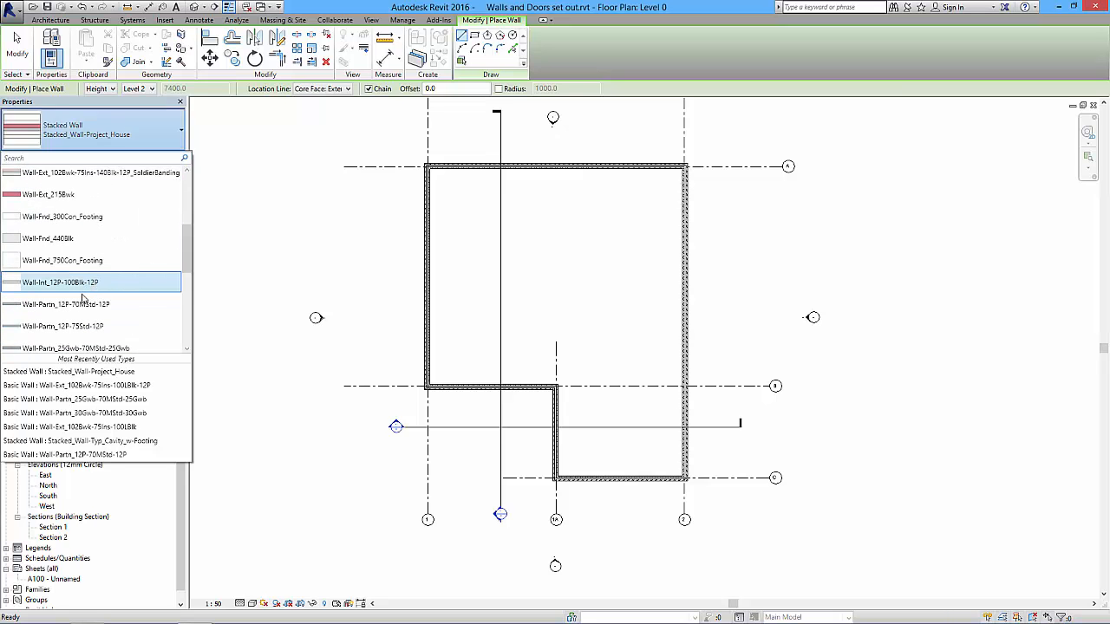
click(76, 283)
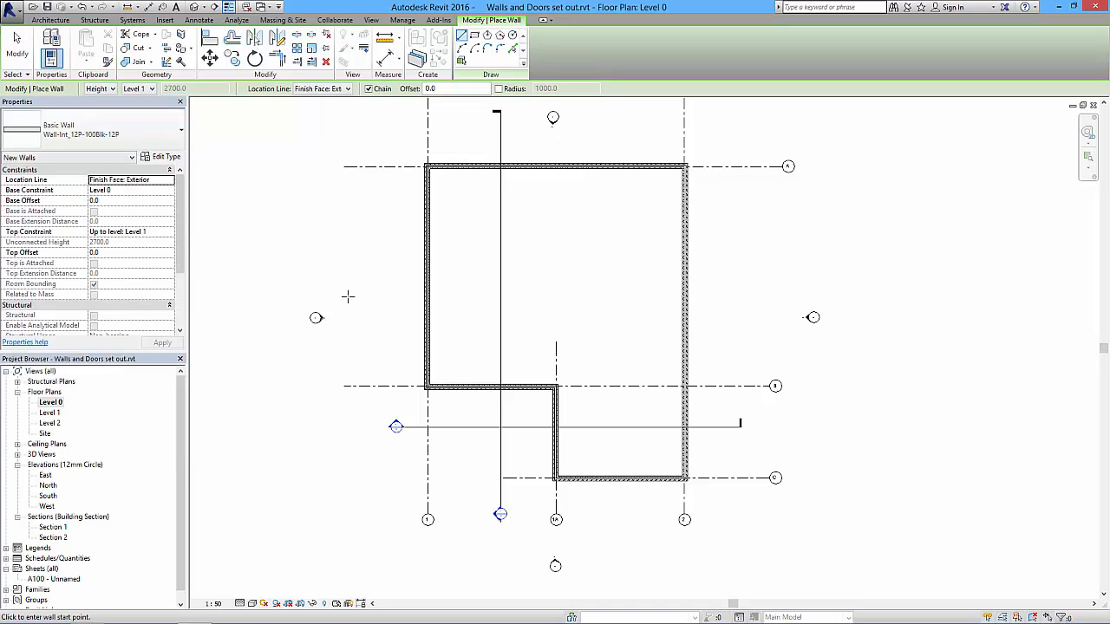
Draw an internal wall across the house between the grid 1 and grid 2 exterior walls, and a perpendicular one from the grid A wall to it
click(428, 252)
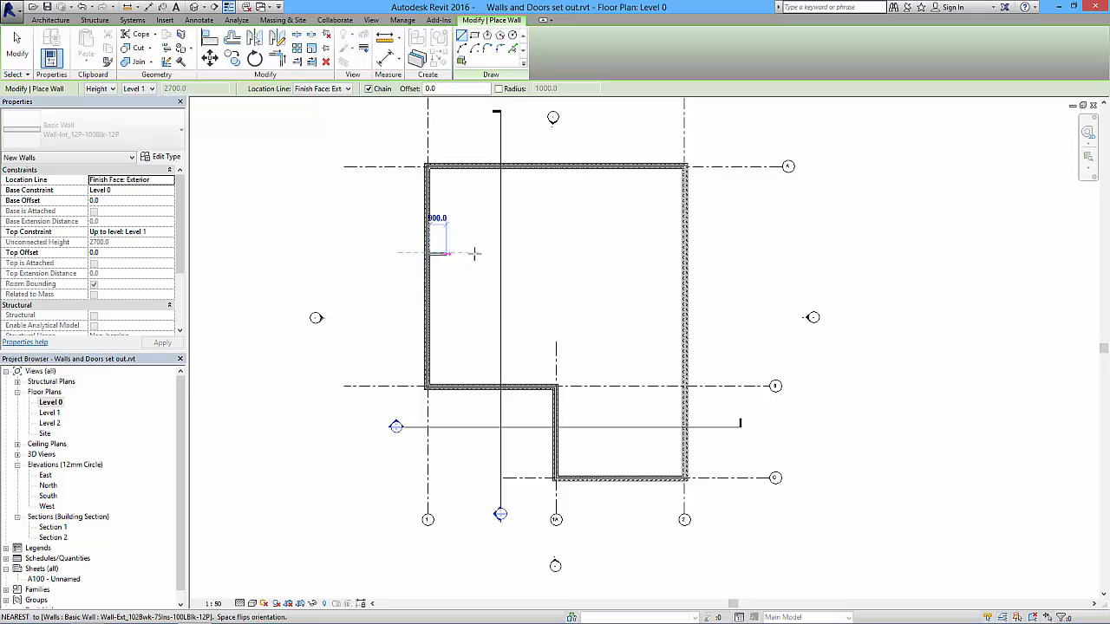
click(681, 253)
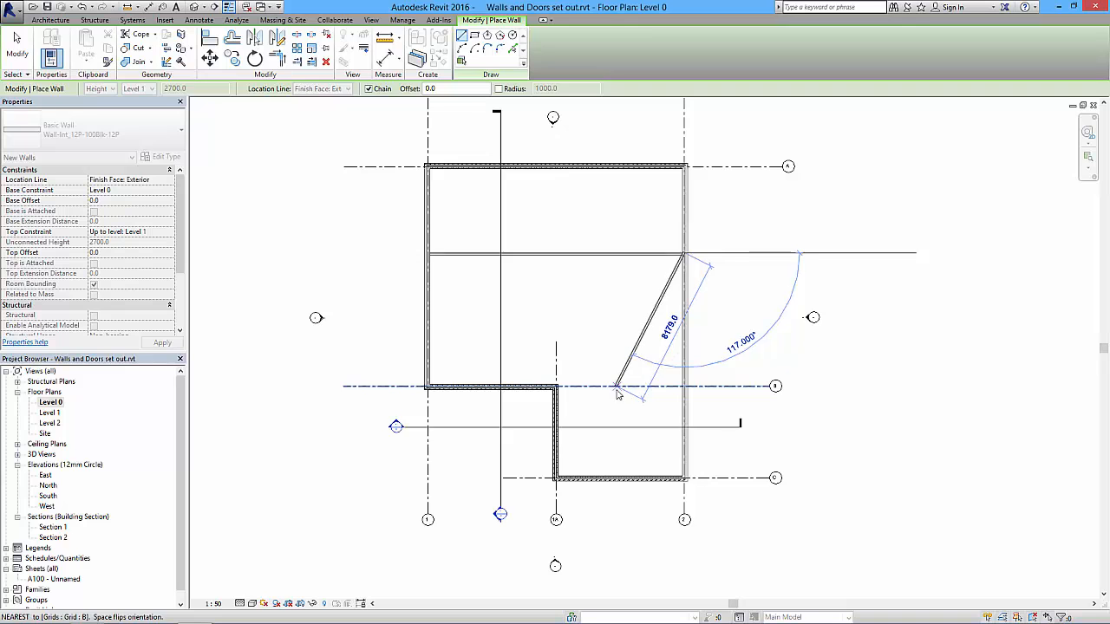
key(Escape)
click(597, 168)
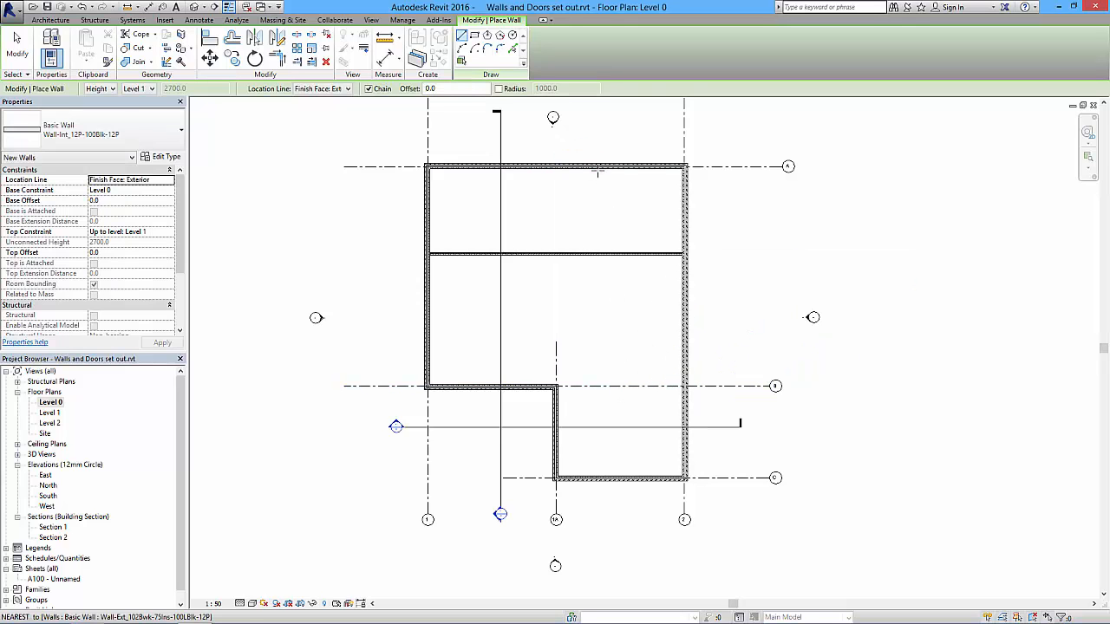
click(596, 254)
key(Escape)
Draw an internal wall from the cross wall south to the grid B exterior wall, and a second cross wall from its midpoint to the grid 2 wall
click(505, 256)
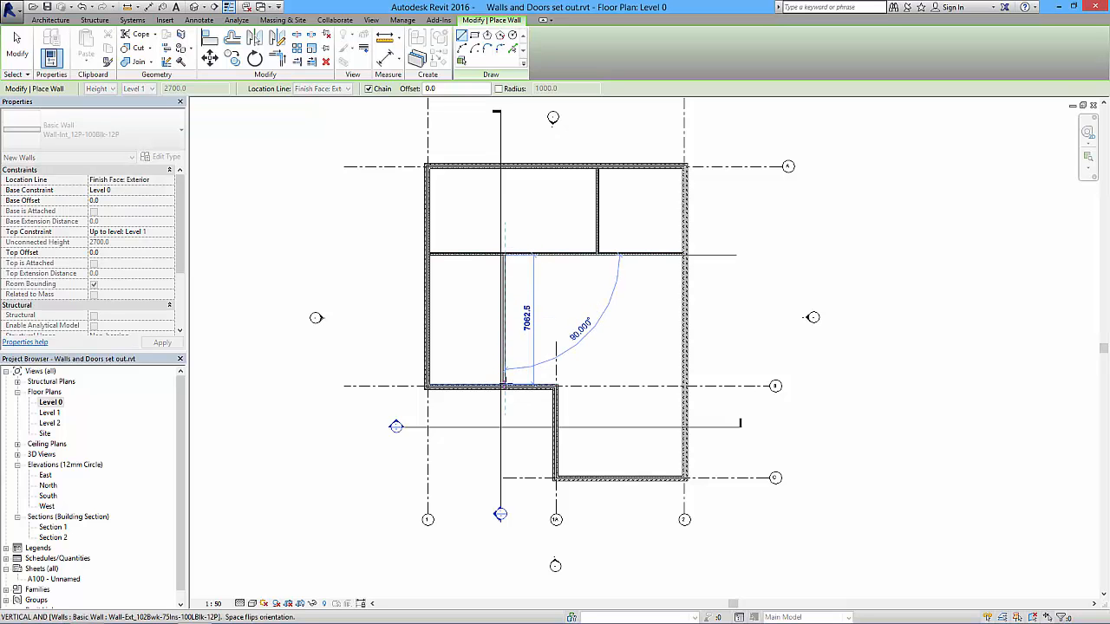
click(505, 383)
key(Escape)
click(505, 321)
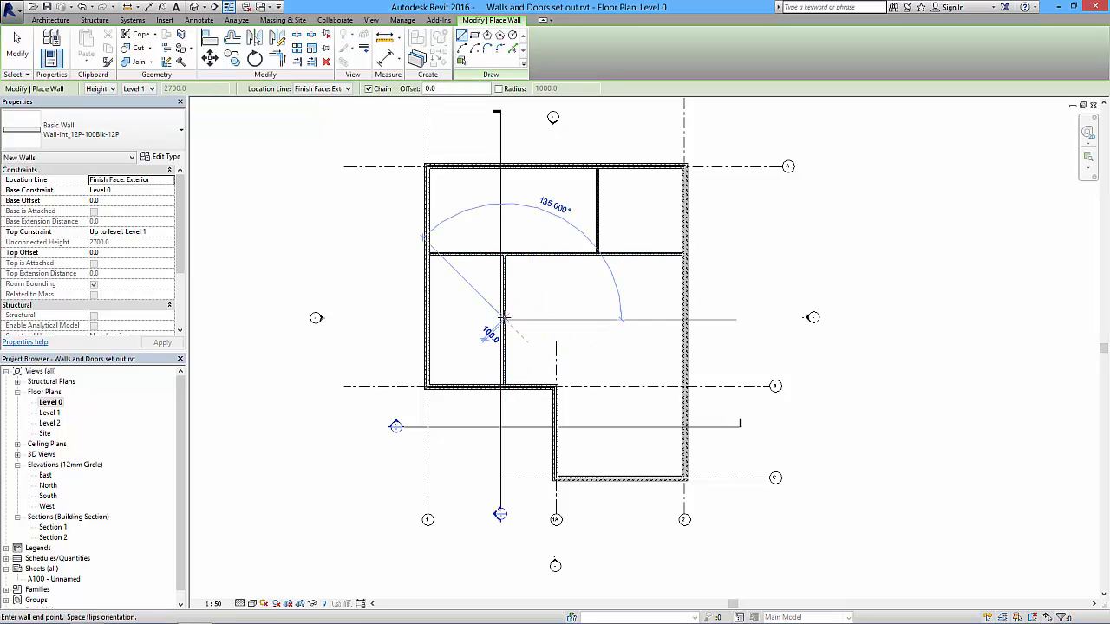
click(684, 321)
key(Escape)
Draw an internal wall from the second cross wall south to the grid C exterior wall, and a short wall from it to the grid 2 wall
click(618, 322)
click(619, 476)
key(Escape)
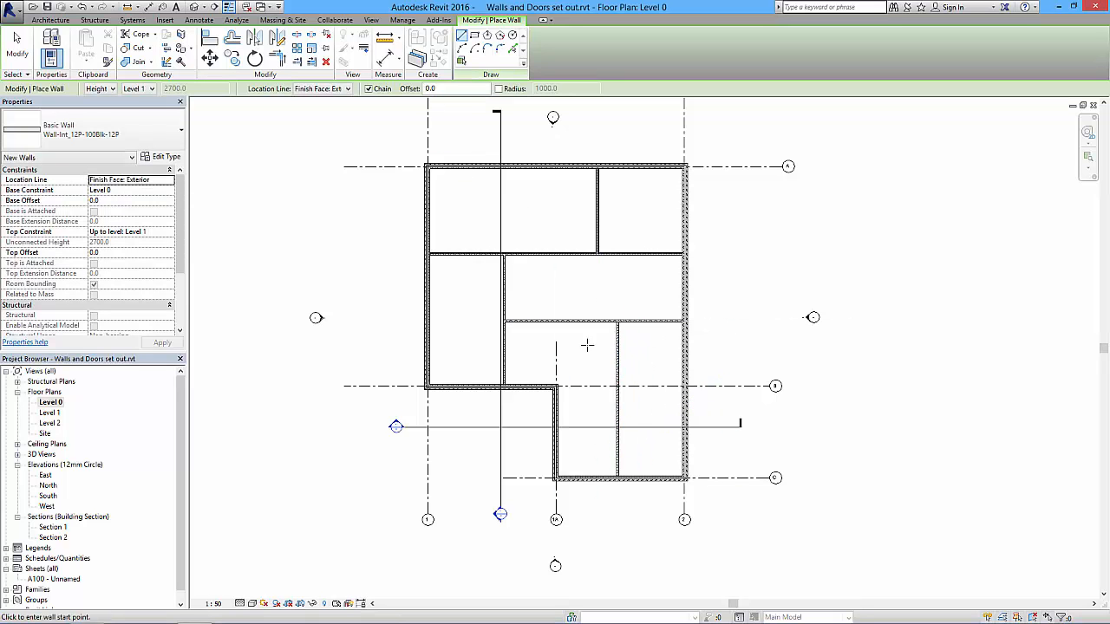
click(619, 322)
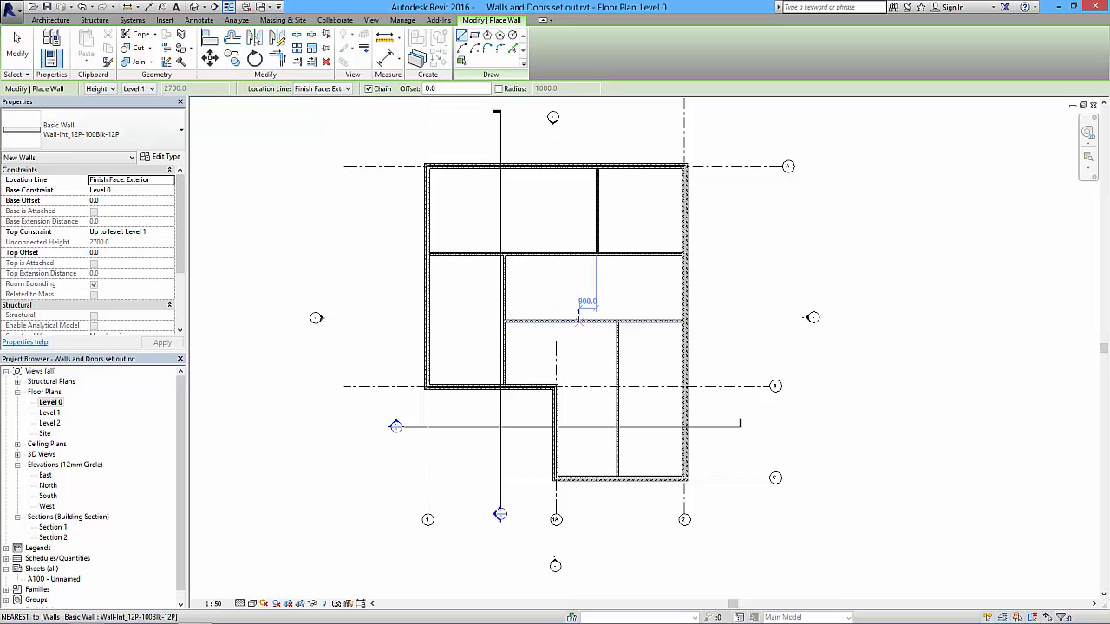
key(Escape)
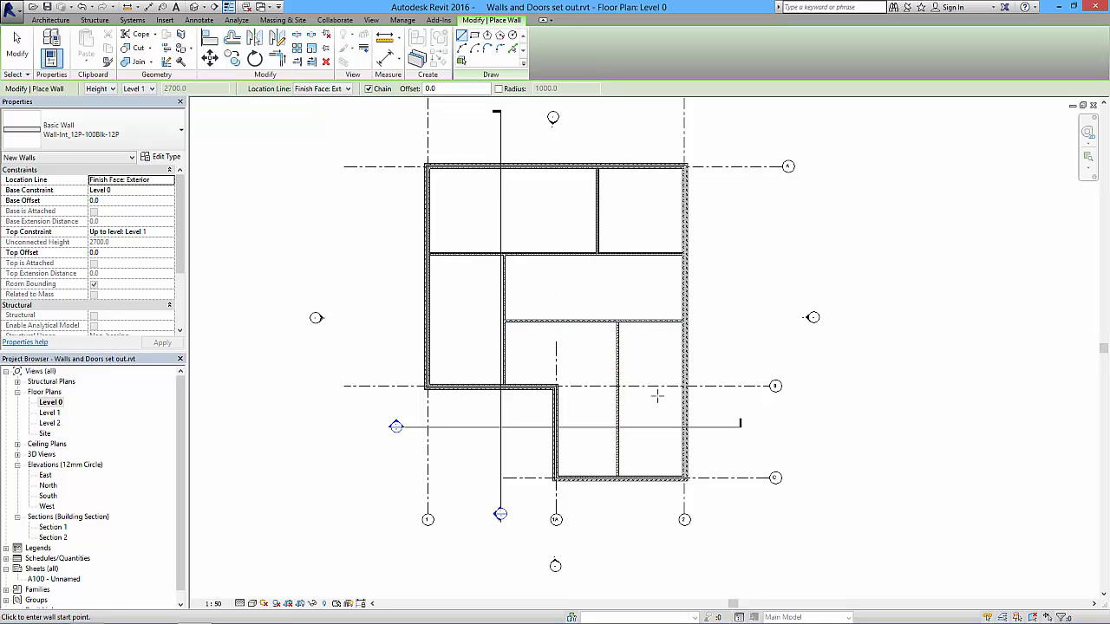
click(619, 368)
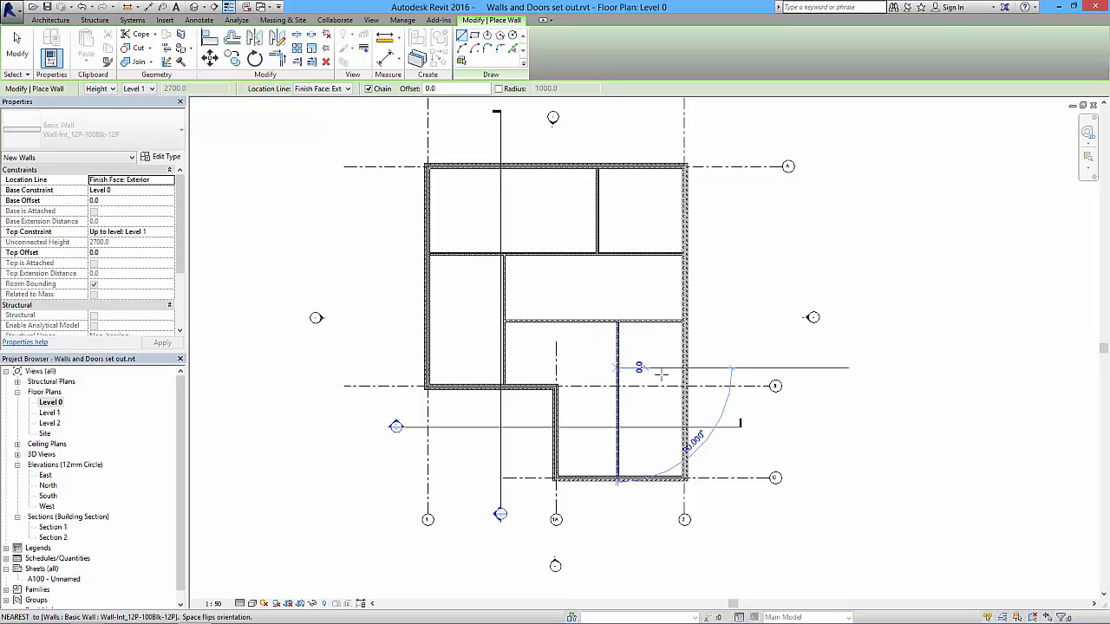
click(684, 368)
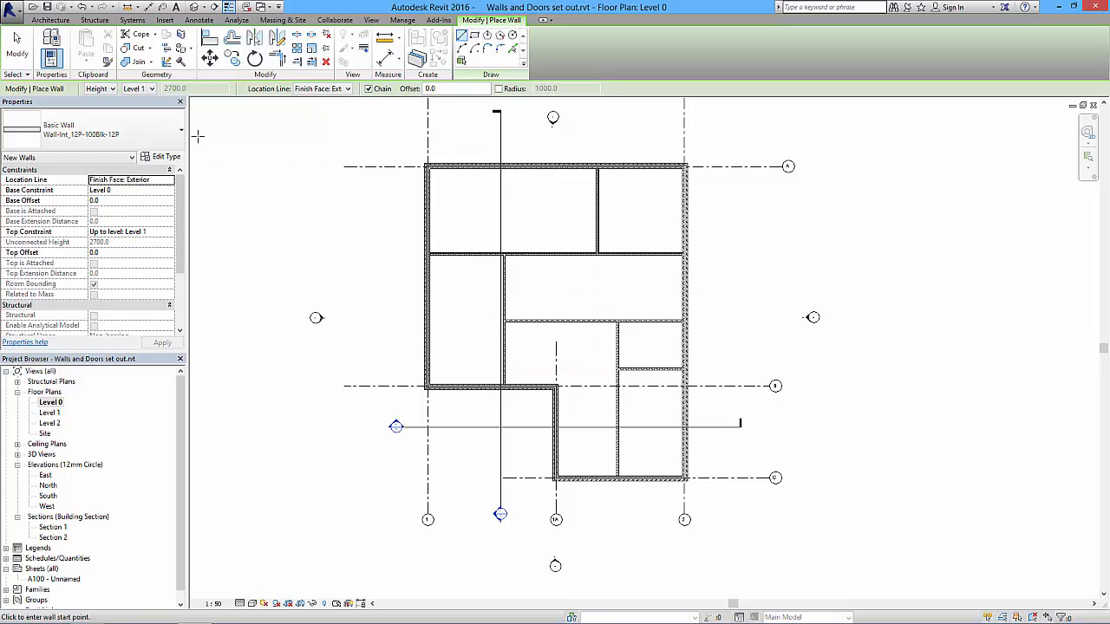
Open the Level 1 floor plan
double_click(48, 415)
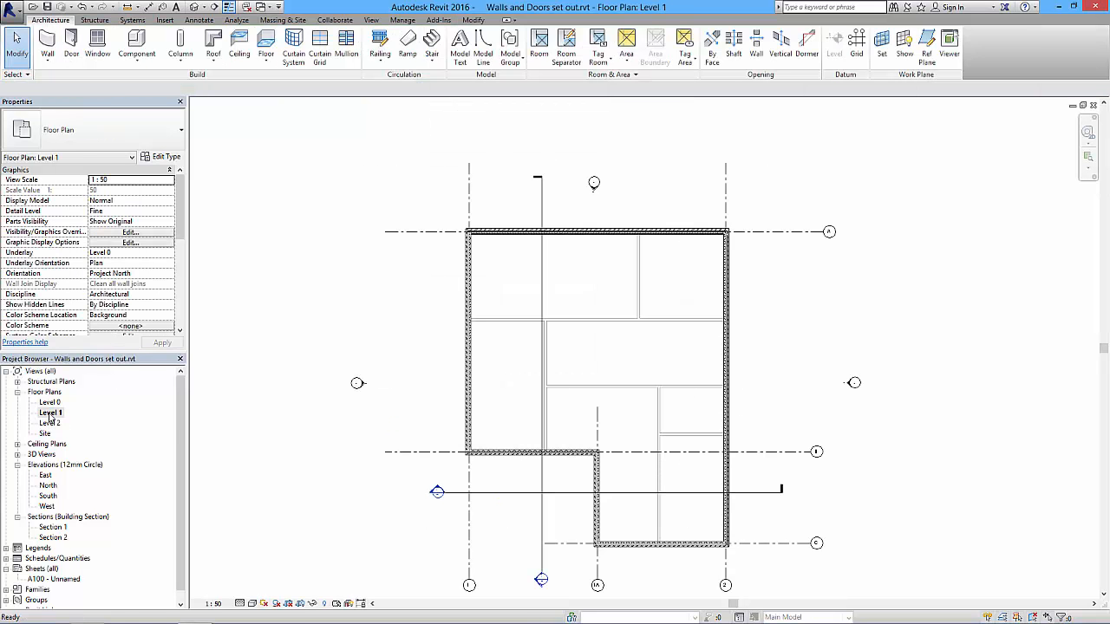
middle_drag(533, 410, 540, 364)
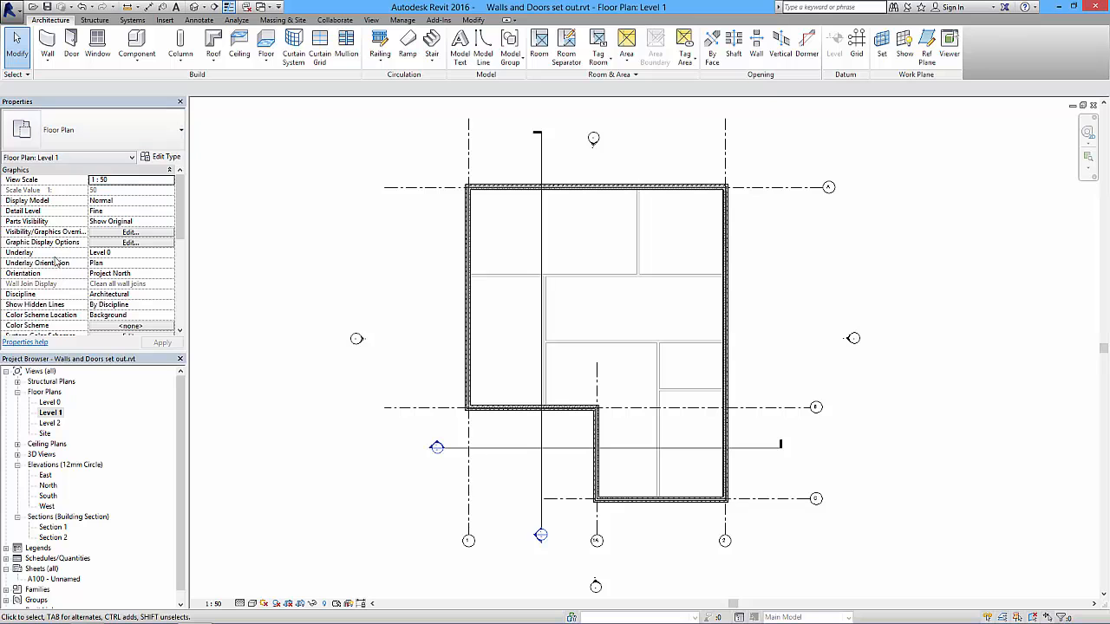
Set the Level 1 plan's underlay to None and restore it to Level 0
click(116, 252)
click(171, 254)
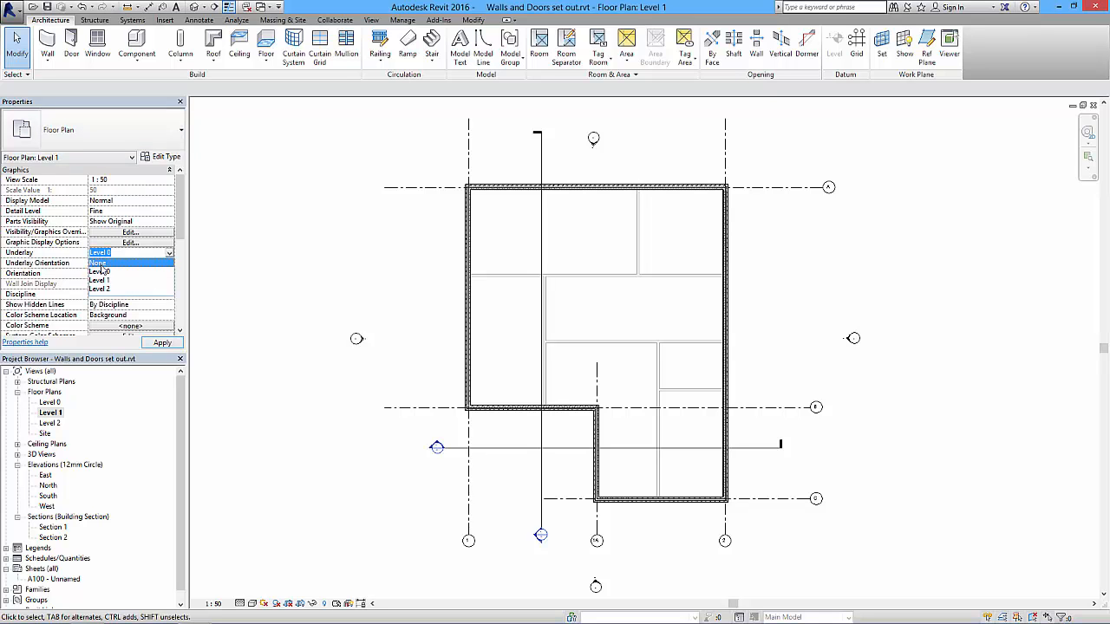
click(104, 260)
click(163, 343)
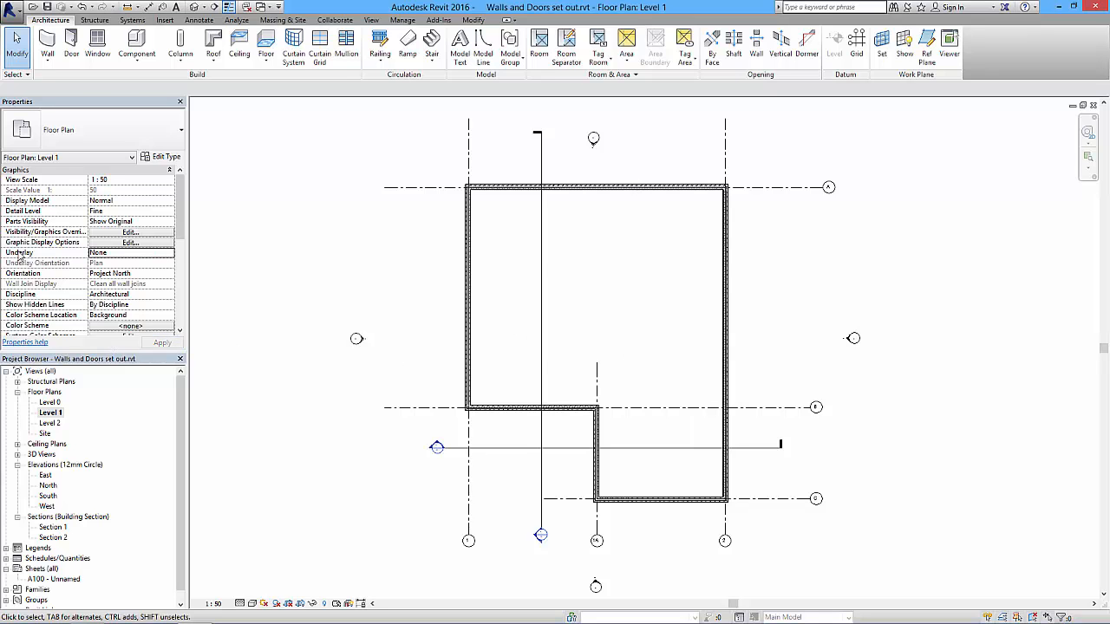
click(169, 253)
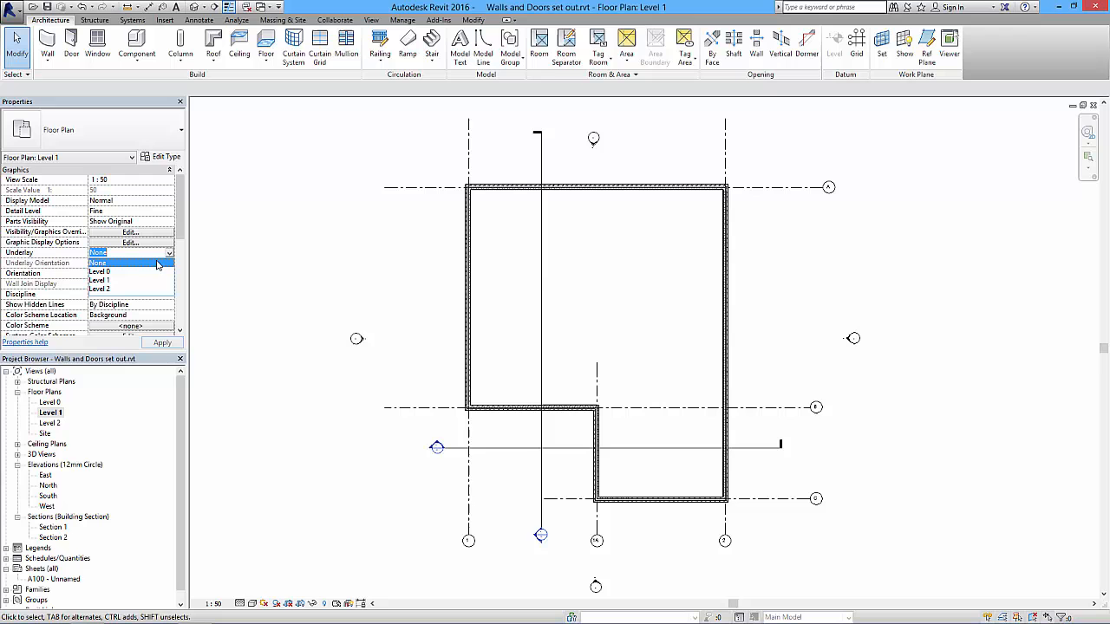
click(100, 271)
click(163, 343)
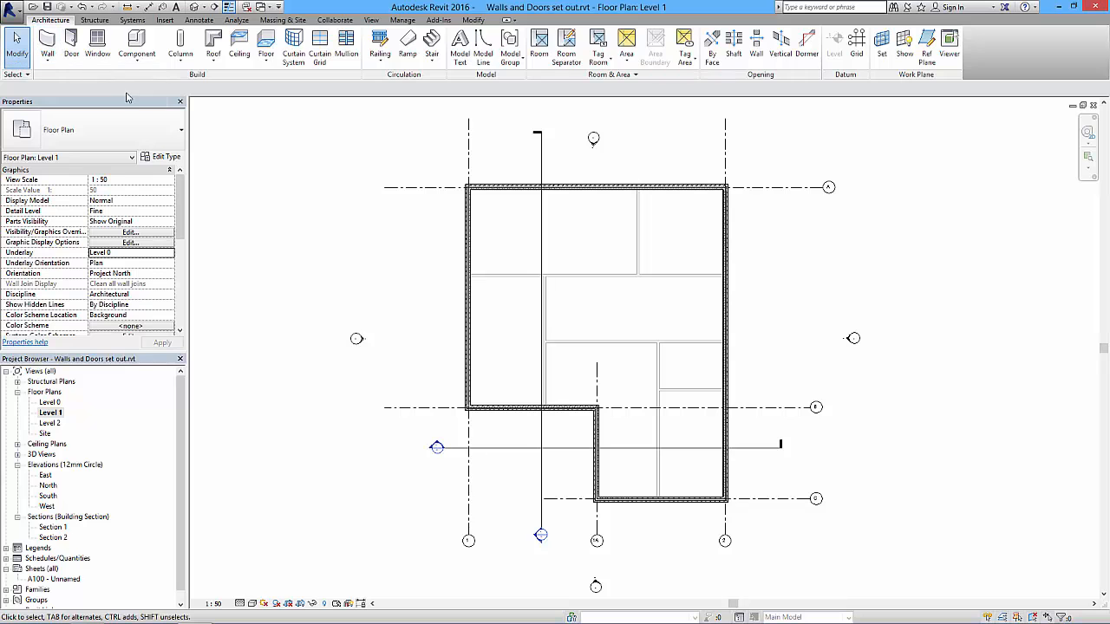
Start a Level 1 wall of type Wall-Partn_12P-75Std-12P with its location line at Finish Face: Exterior
click(48, 39)
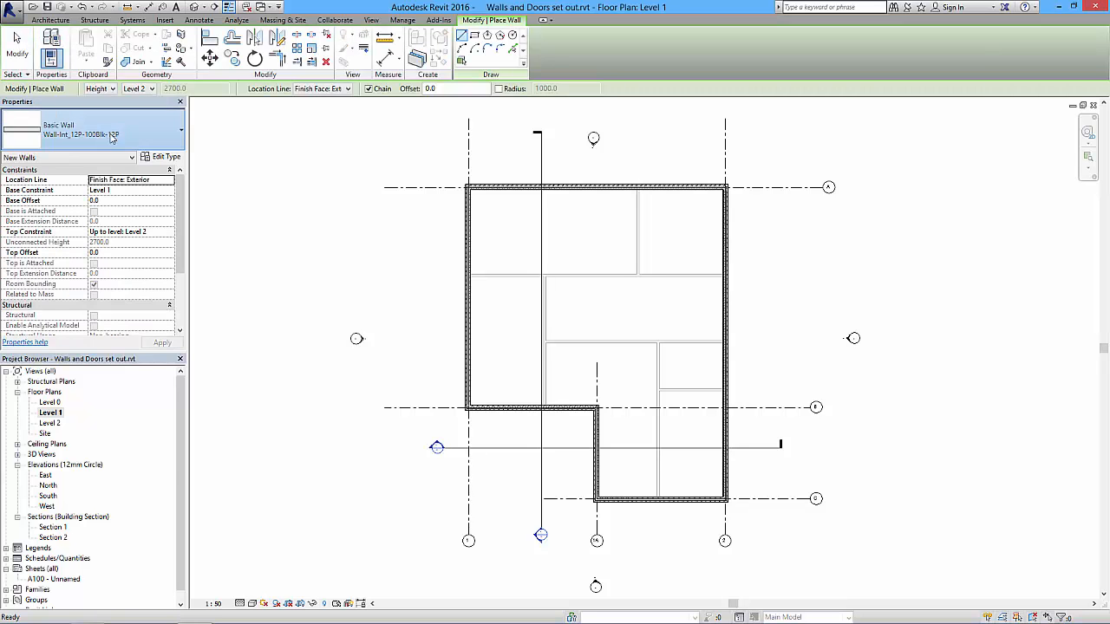
click(96, 130)
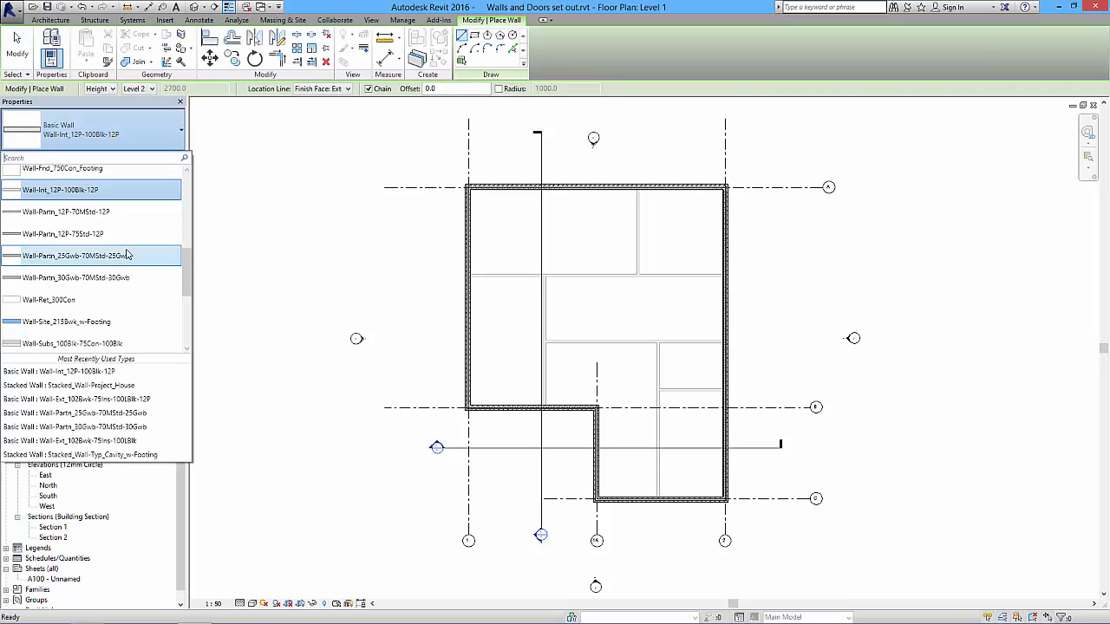
click(86, 235)
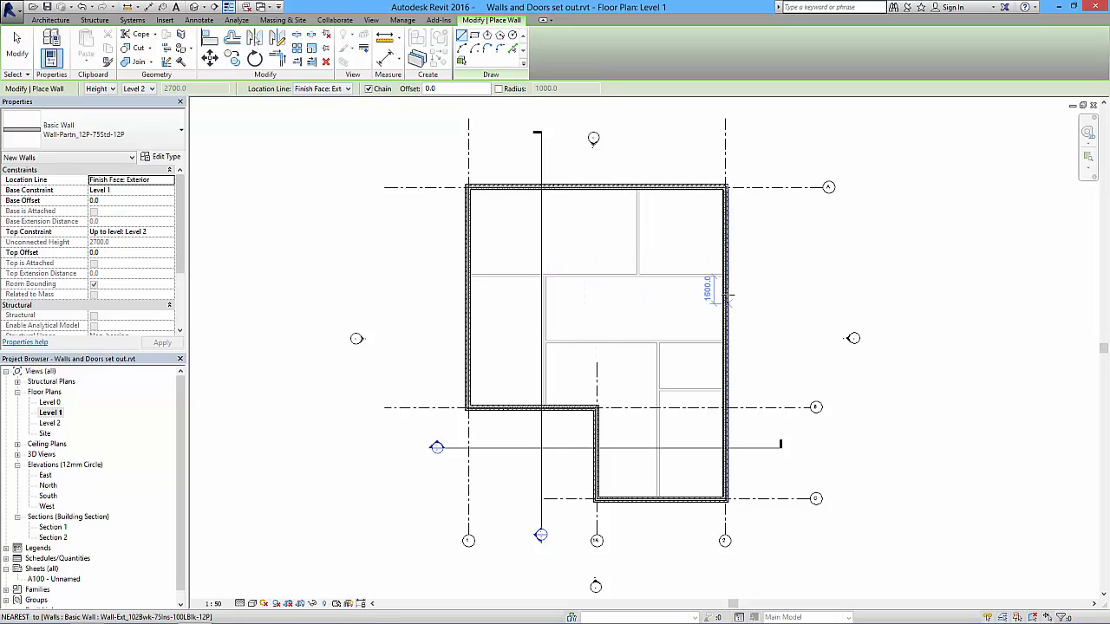
click(342, 89)
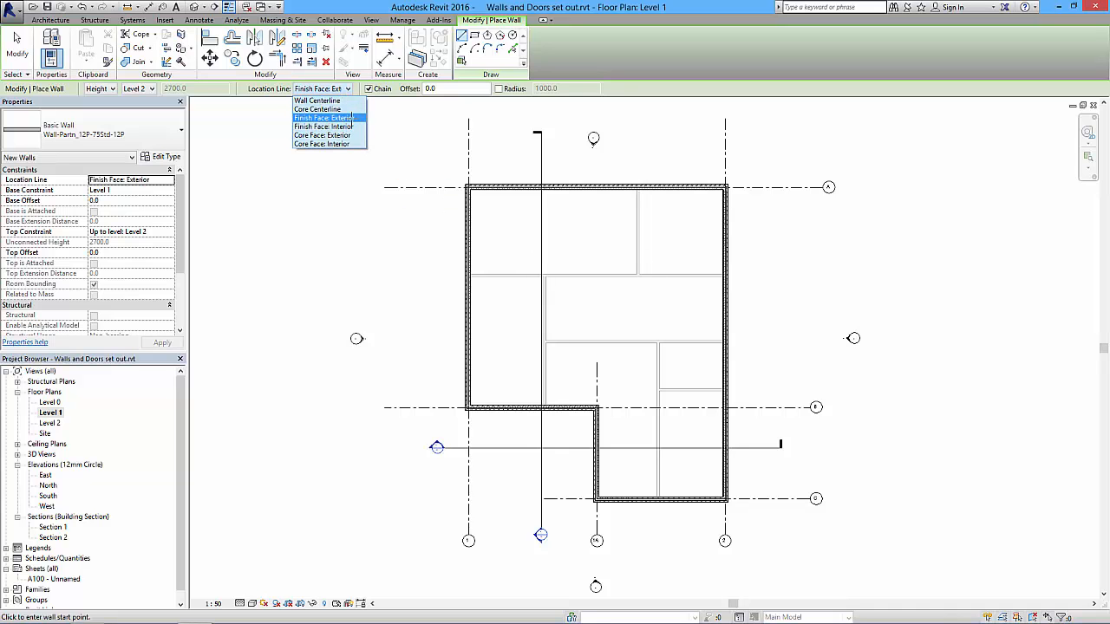
click(334, 115)
Draw a partition between the grid 2 and grid 1 exterior walls along the south face of the northern underlay cross wall
scroll(691, 294, up, 4)
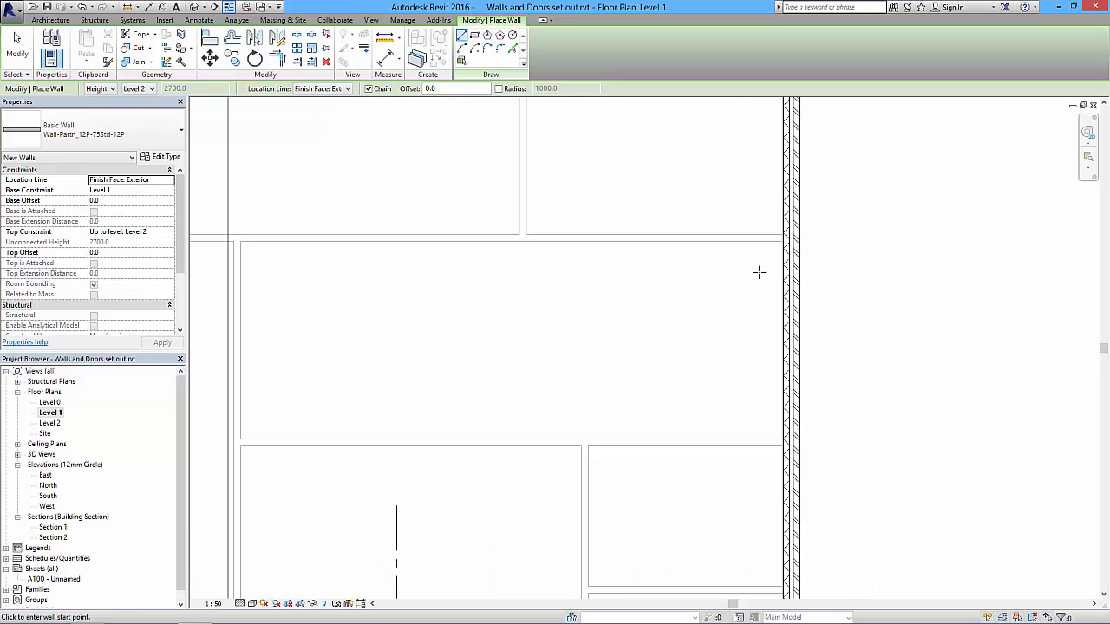
click(782, 242)
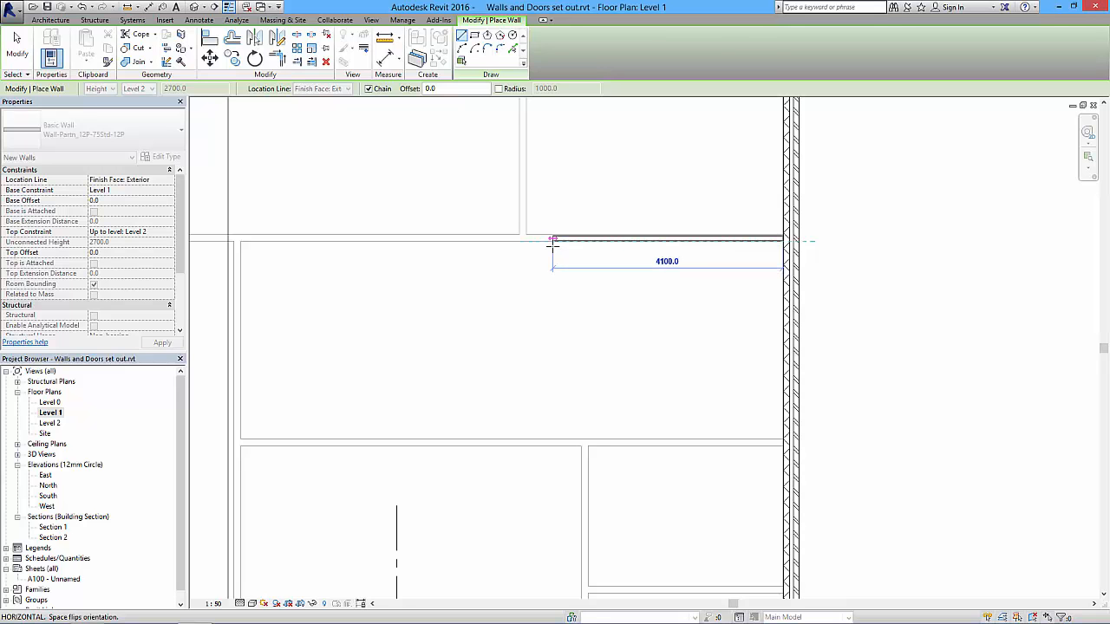
middle_drag(419, 257, 653, 266)
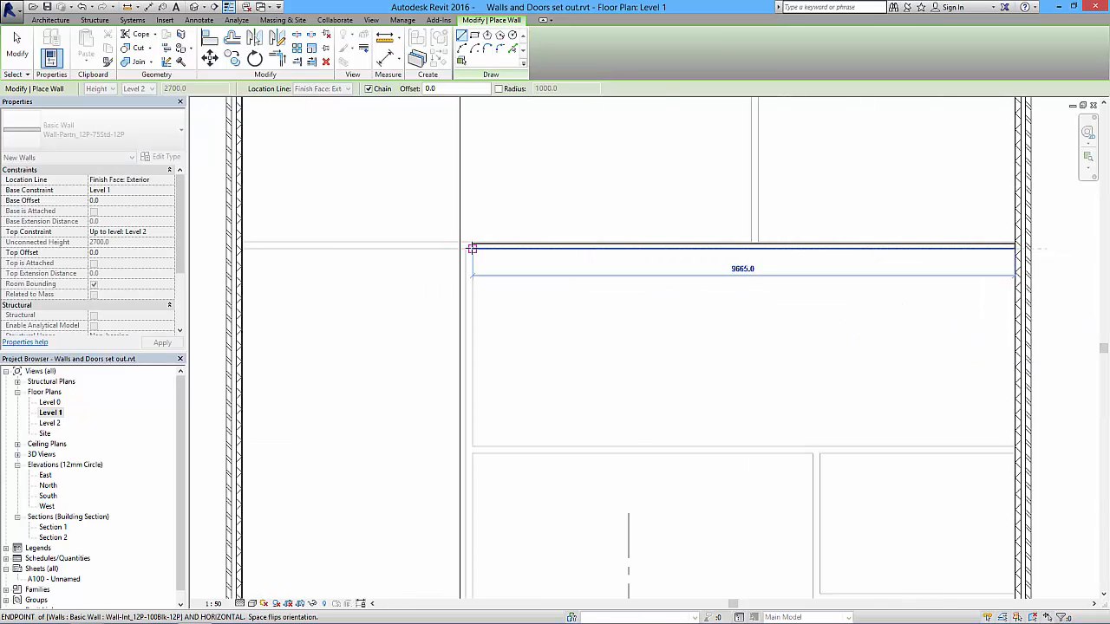
click(242, 249)
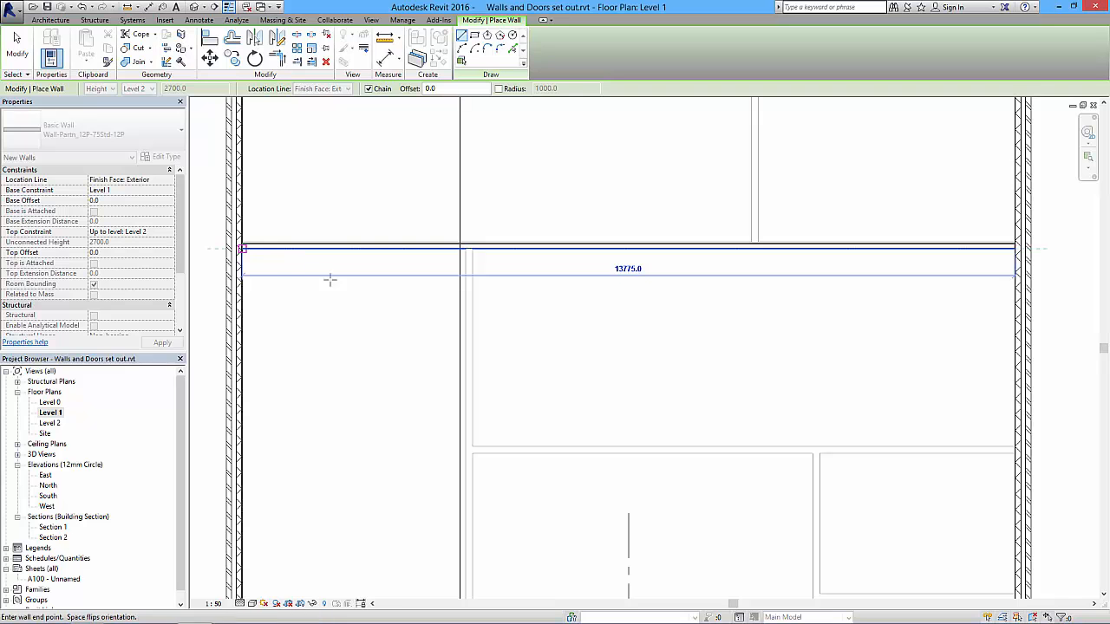
key(Escape)
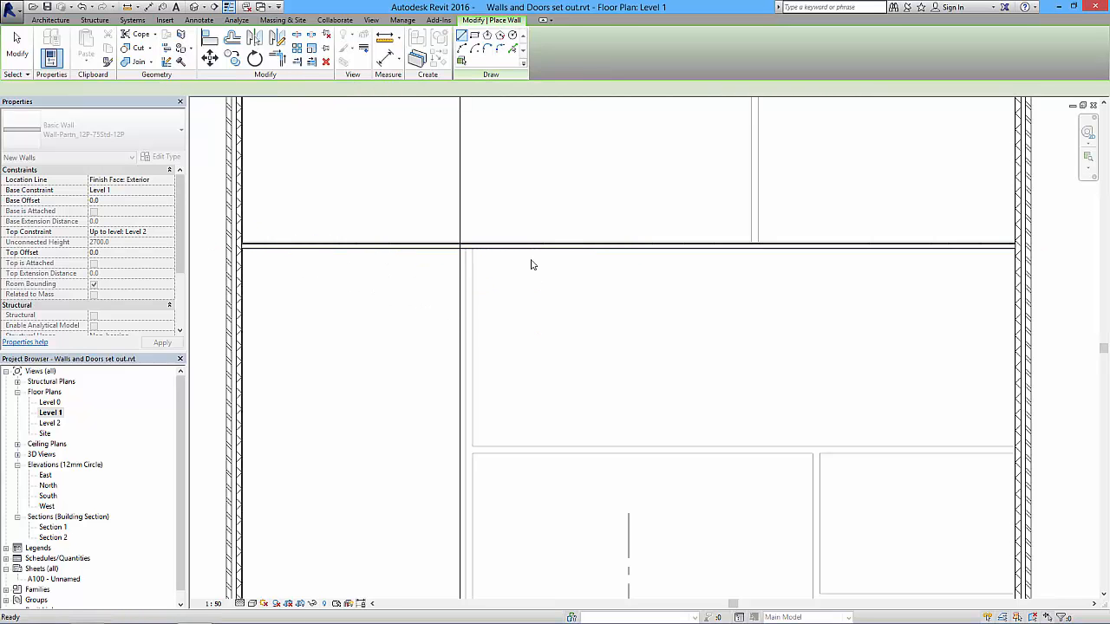
Draw a partition from the grid 2 exterior wall along the north face of the southern underlay cross wall to its west end
scroll(545, 291, down, 5)
middle_drag(738, 346, 722, 283)
scroll(723, 283, up, 4)
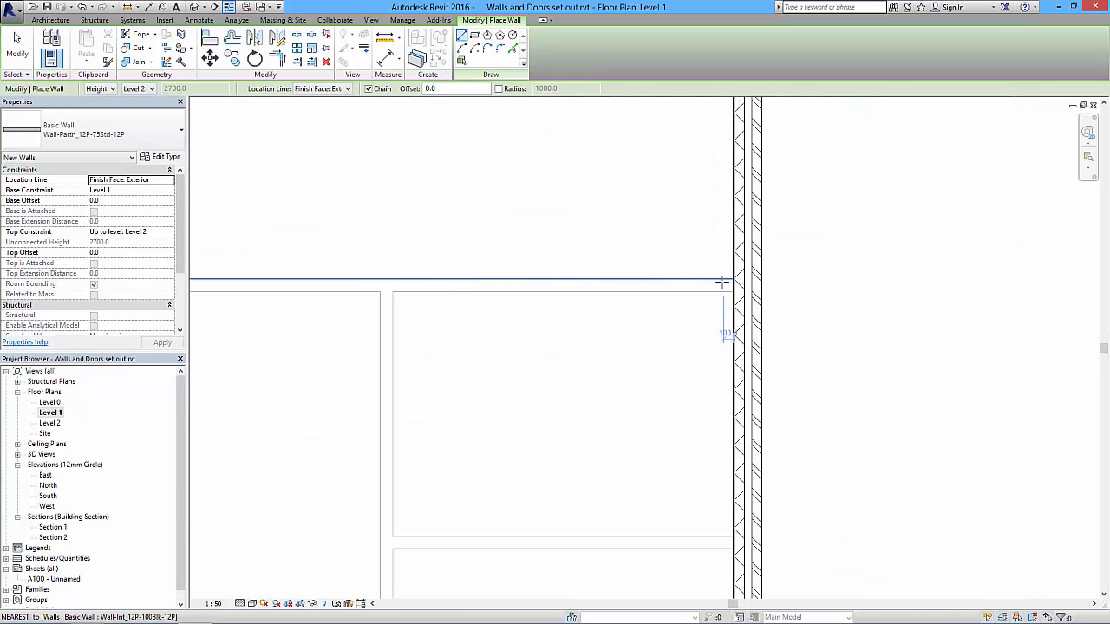
click(730, 276)
middle_drag(470, 285, 792, 305)
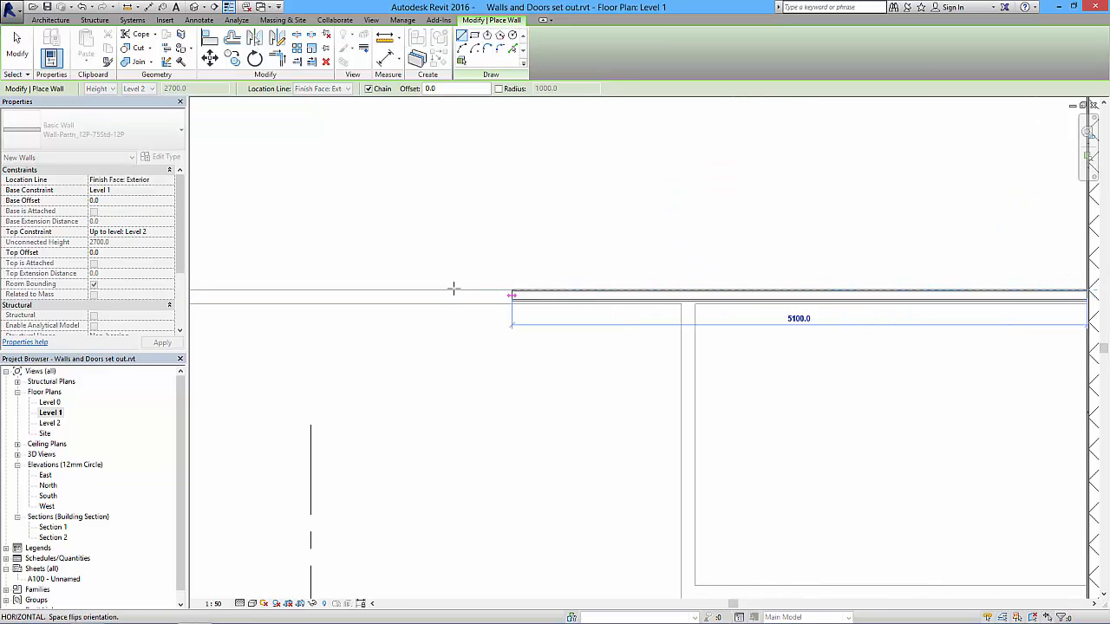
middle_drag(442, 295, 785, 305)
scroll(347, 303, down, 3)
middle_drag(495, 310, 551, 348)
scroll(526, 292, up, 4)
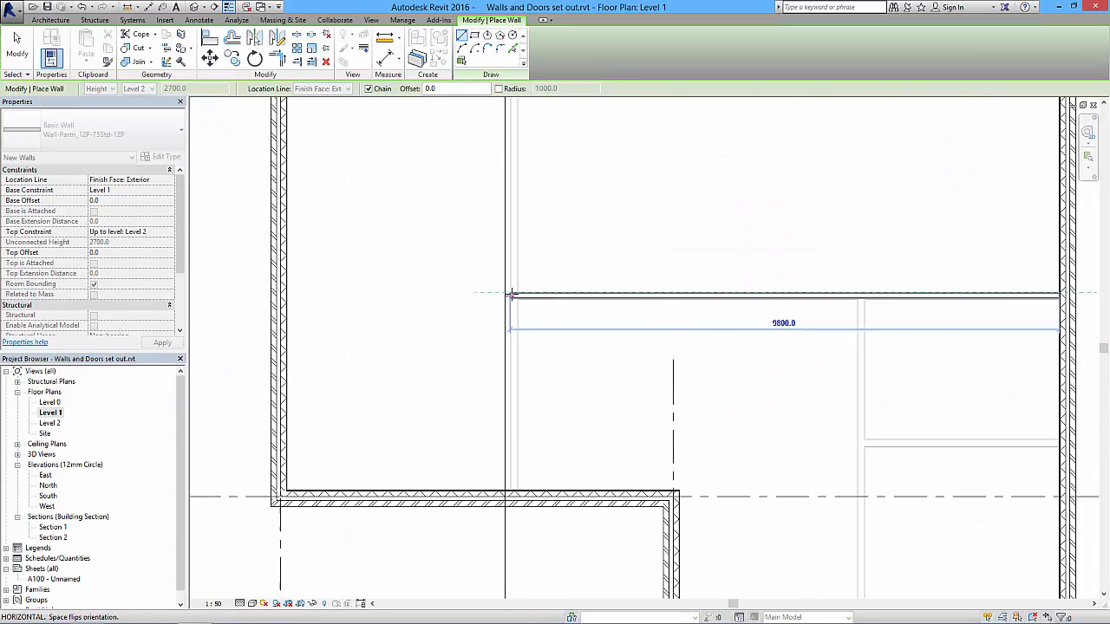
click(525, 292)
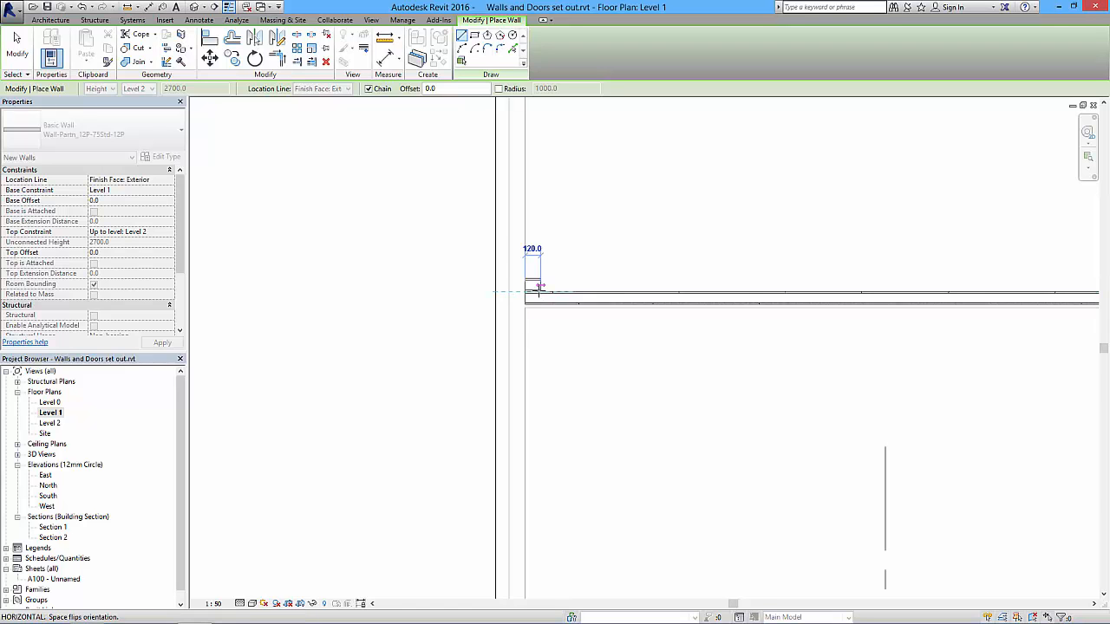
Draw a north-south partition from the southern cross partition's west end to the south face of the northern cross partition
scroll(524, 225, down, 2)
middle_drag(524, 227, 509, 540)
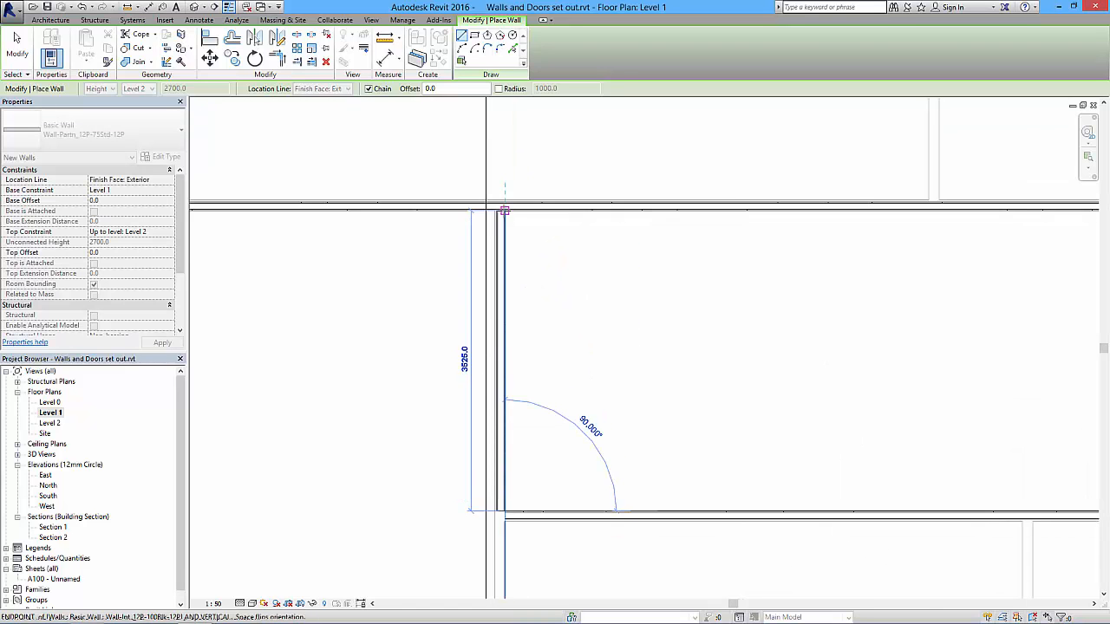
click(506, 210)
scroll(510, 220, down, 2)
scroll(515, 225, down, 3)
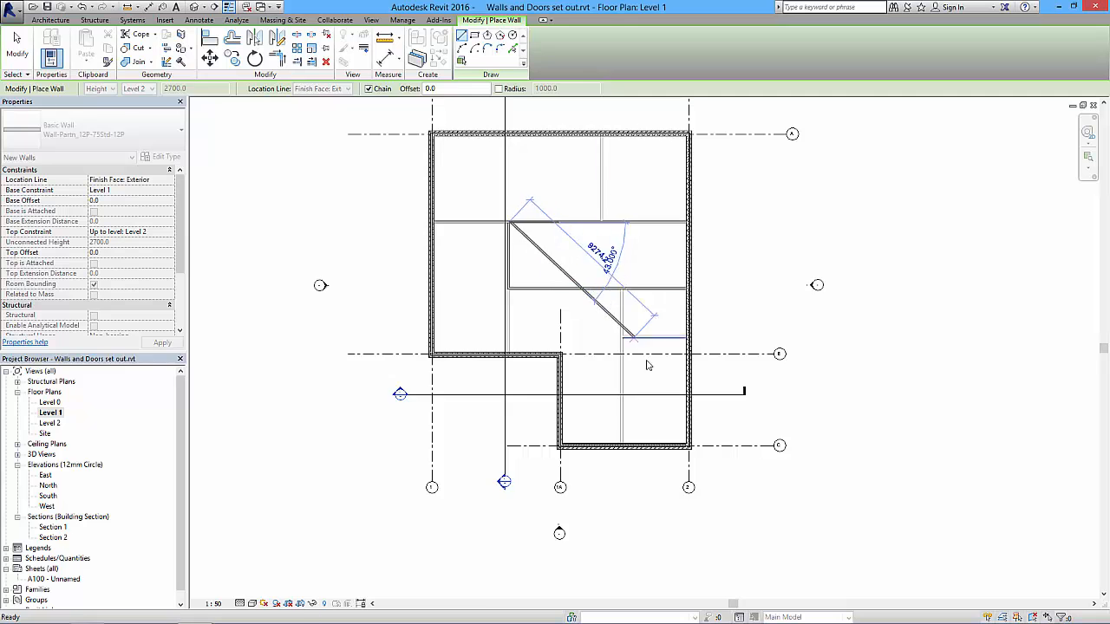
key(Escape)
Draw a partition from the southern cross partition to the grid C exterior wall along the north-south underlay wall
scroll(633, 343, up, 5)
scroll(627, 337, down, 3)
middle_drag(708, 372, 519, 266)
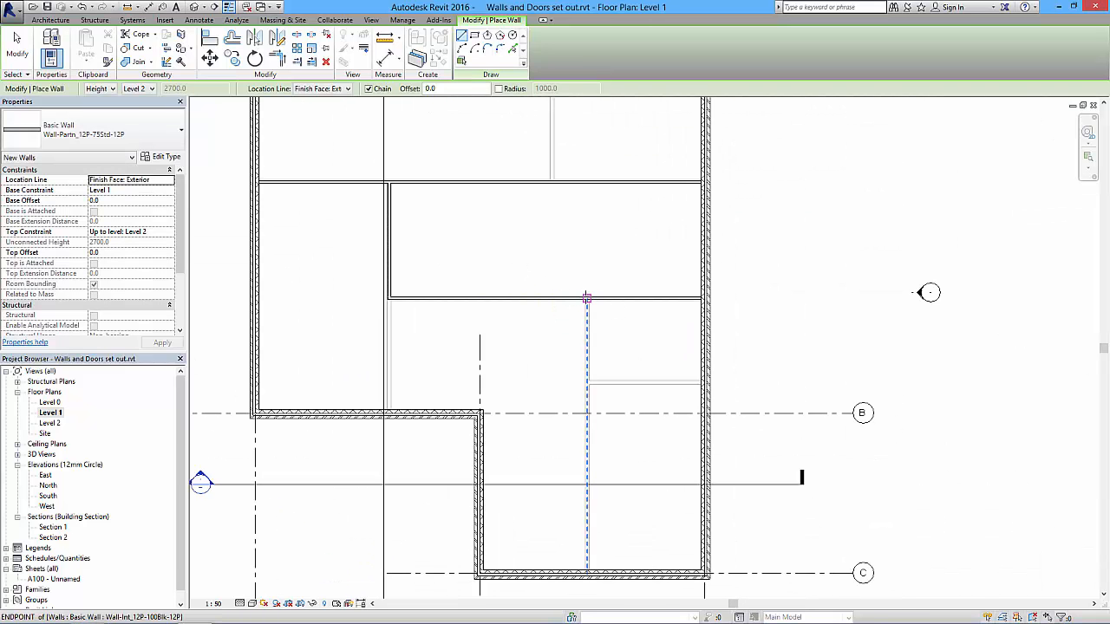
click(586, 297)
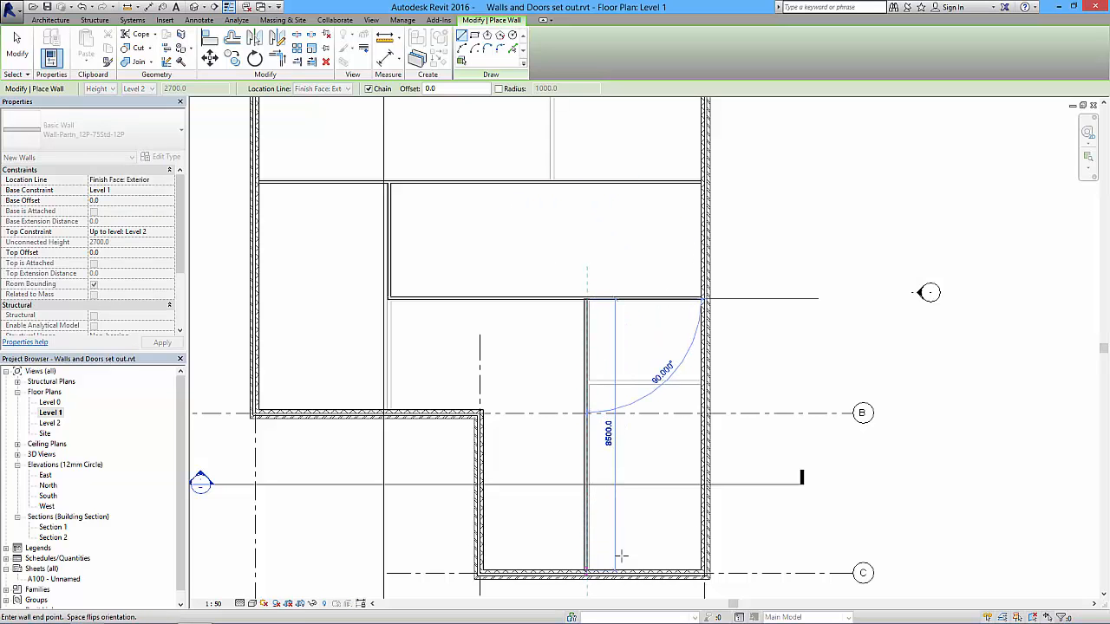
click(587, 571)
key(Escape)
Draw a short partition from the grid 2 exterior wall to the new north-south partition along the north face of the underlay wall
click(701, 380)
click(589, 380)
key(Escape)
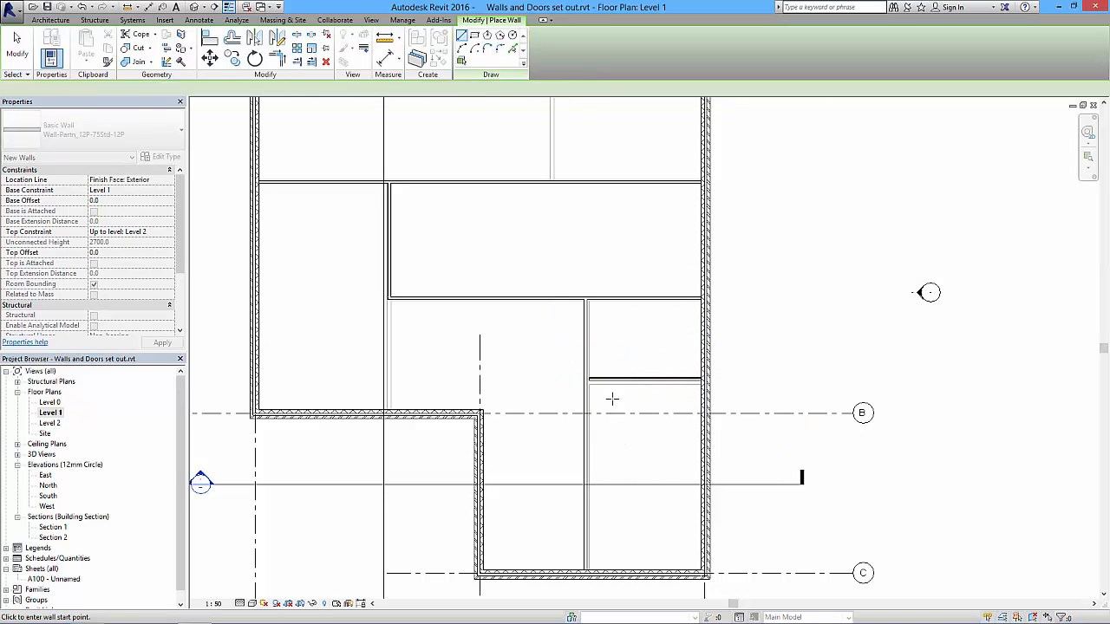
key(Escape)
scroll(668, 382, down, 3)
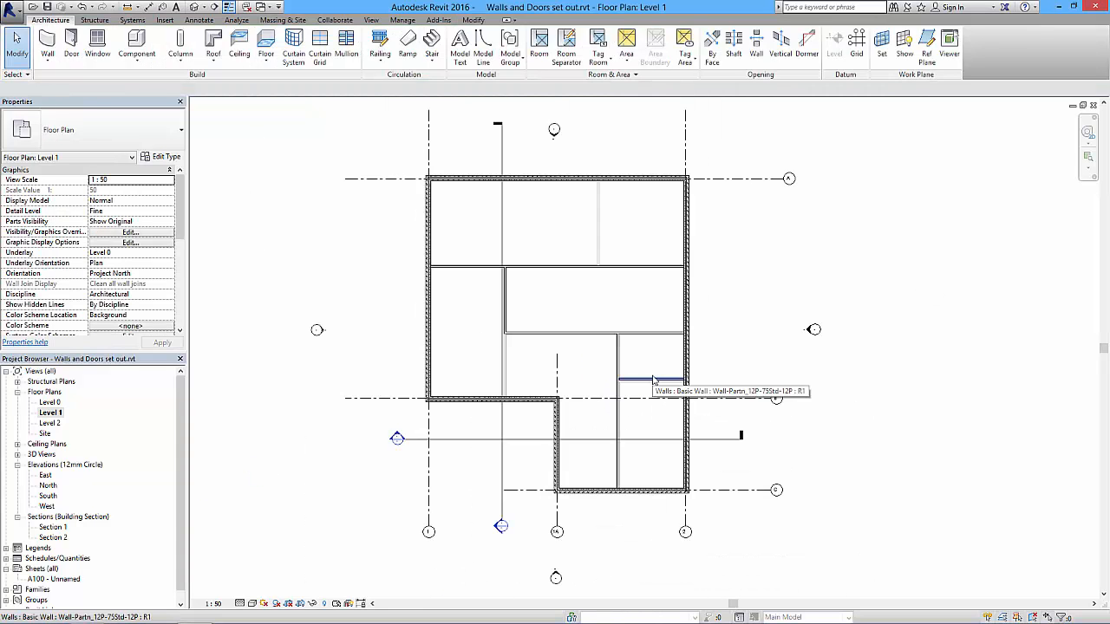
Flip the short partition north of grid B to the other side of its location line, over the underlay wall
scroll(651, 389, up, 5)
click(601, 275)
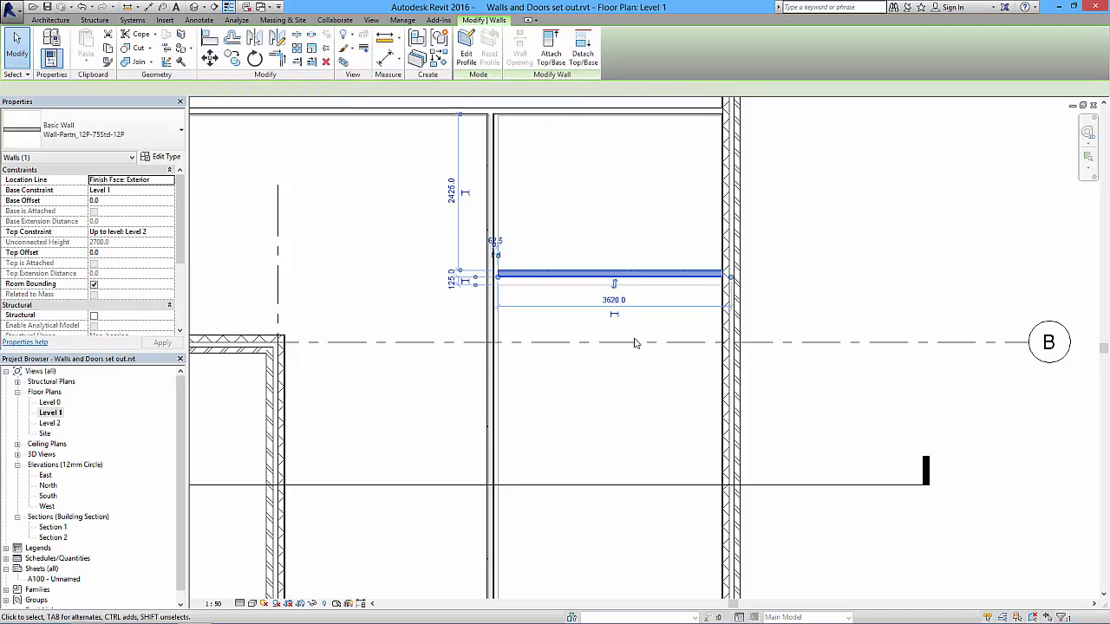
click(613, 285)
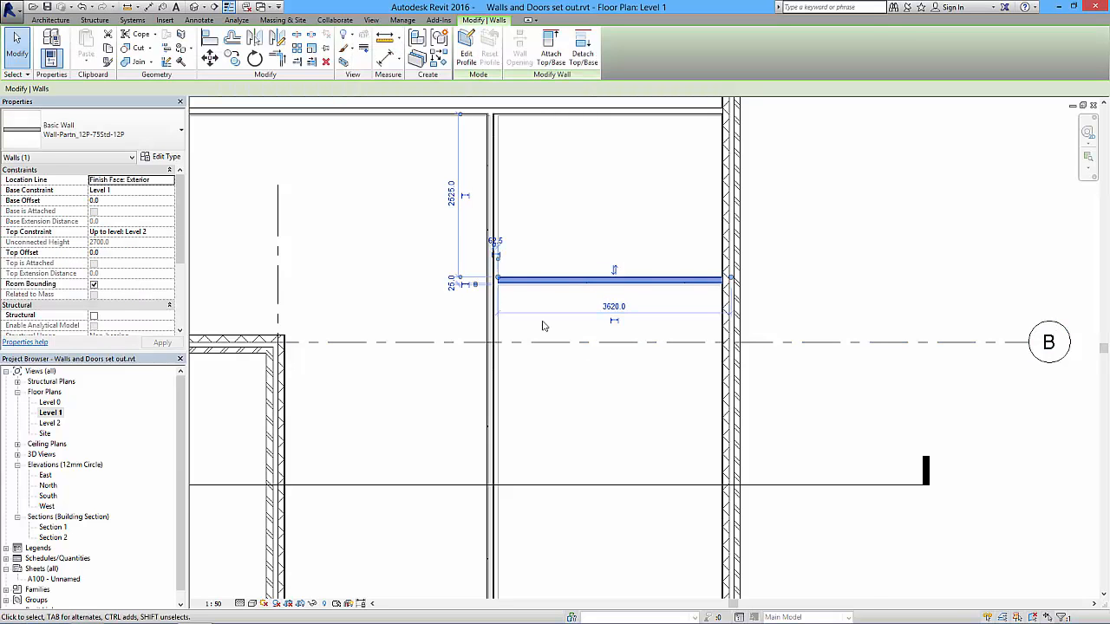
scroll(523, 274, up, 2)
click(533, 238)
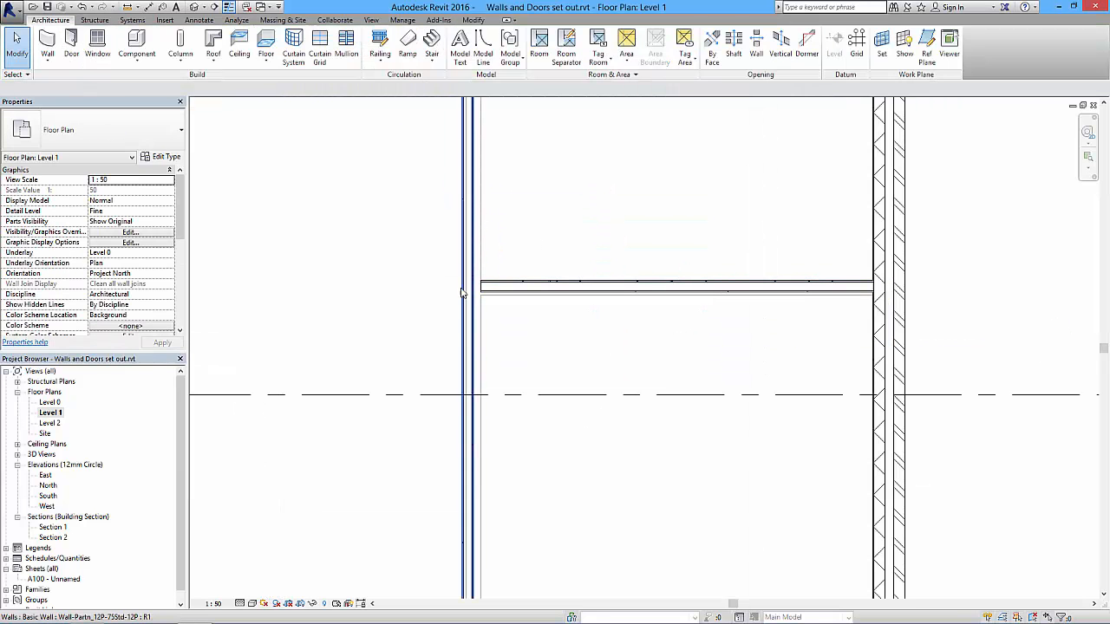
Extend the short partition's west end to join the north-south partition
click(485, 287)
drag(478, 281, 469, 280)
click(553, 263)
scroll(451, 292, up, 3)
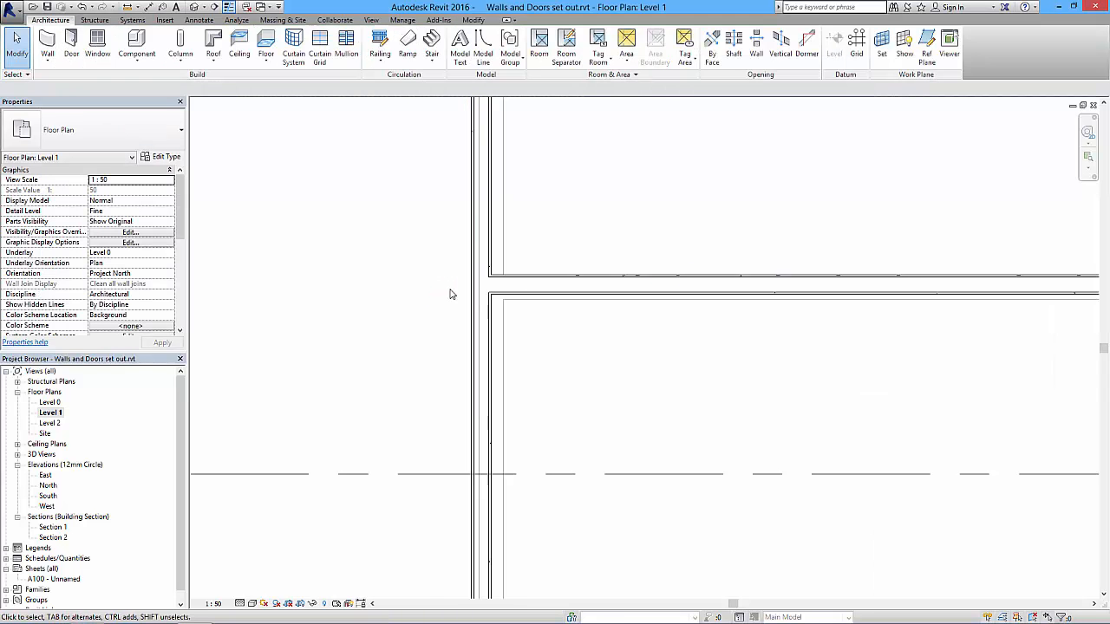
scroll(531, 227, down, 2)
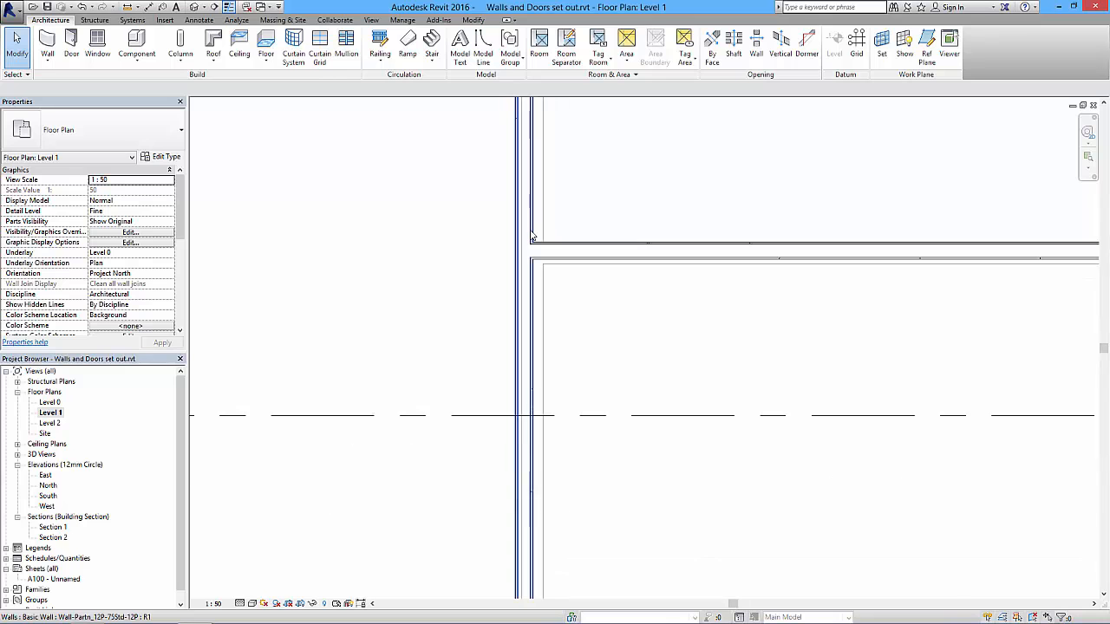
Align the west face of the north-south partition running to grid C with the underlay wall's face
click(519, 156)
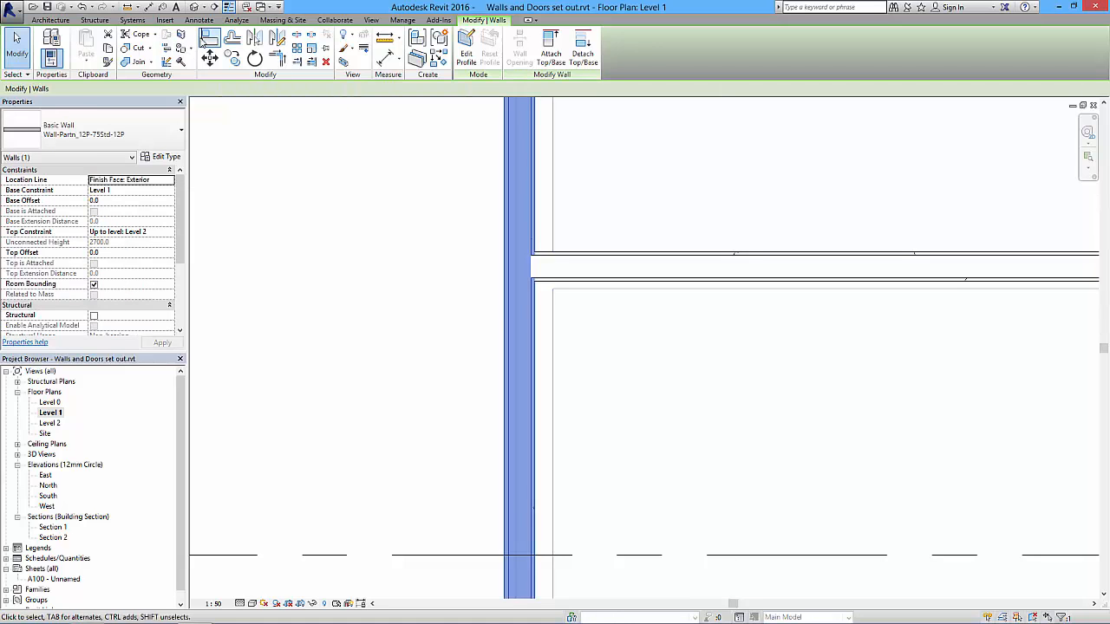
click(208, 40)
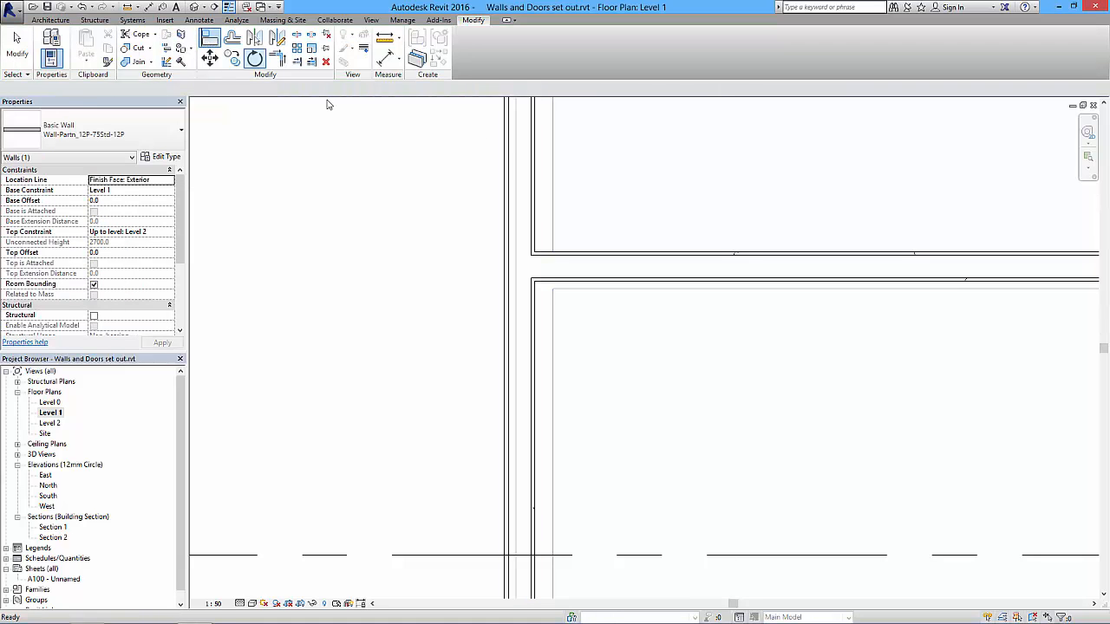
click(514, 185)
click(509, 188)
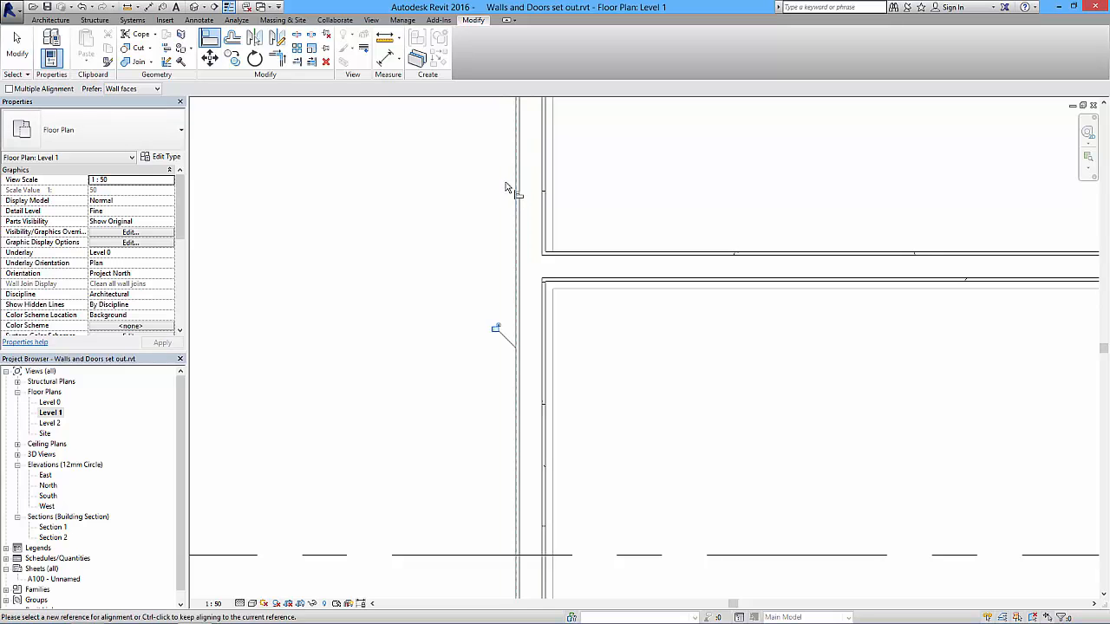
scroll(526, 224, down, 3)
middle_drag(587, 318, 610, 458)
middle_drag(636, 310, 900, 381)
key(Escape)
key(Escape)
Dimension the western north-south partition from the grid 2 exterior wall's inner face and set that distance to 10000 mm
middle_drag(518, 270, 596, 355)
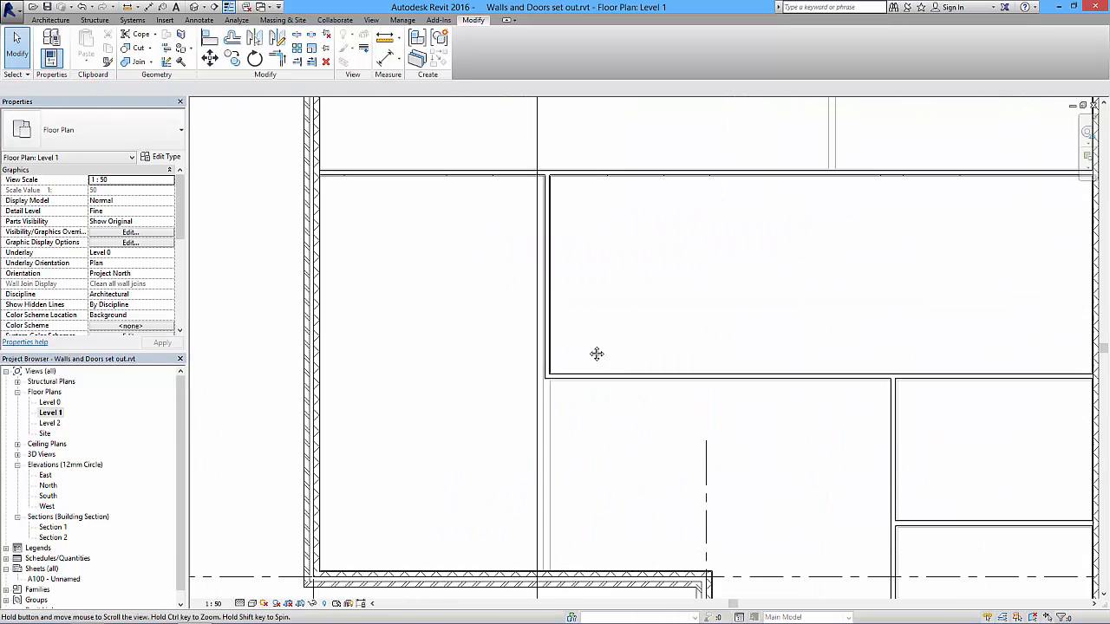
click(544, 236)
scroll(569, 268, up, 2)
middle_drag(936, 240, 787, 253)
scroll(786, 251, up, 1)
scroll(783, 250, down, 6)
middle_drag(692, 261, 664, 257)
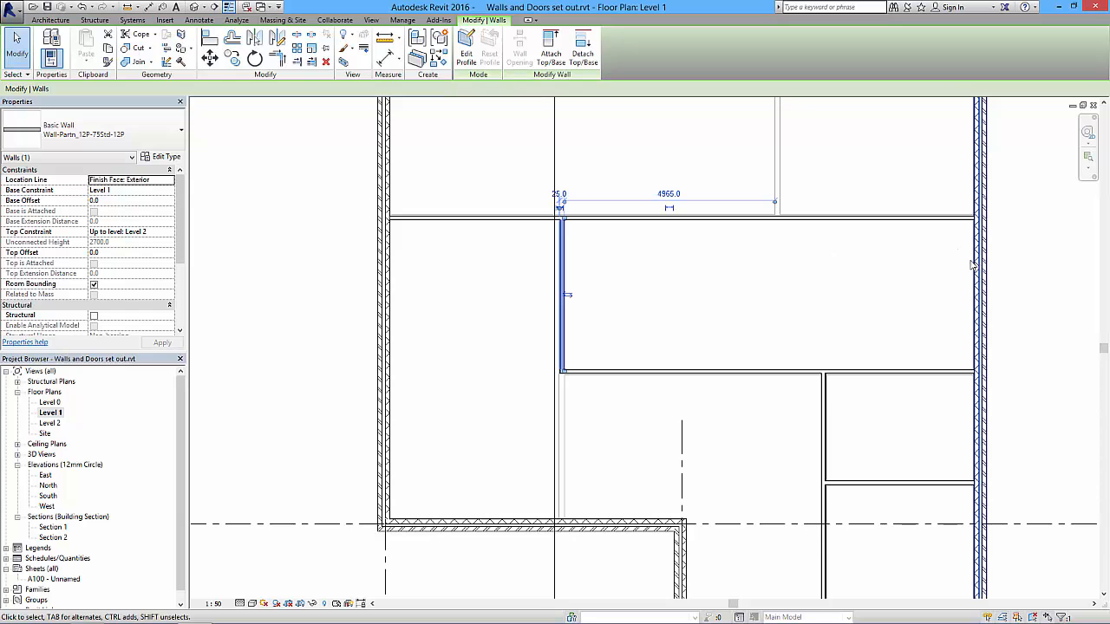
drag(774, 202, 973, 207)
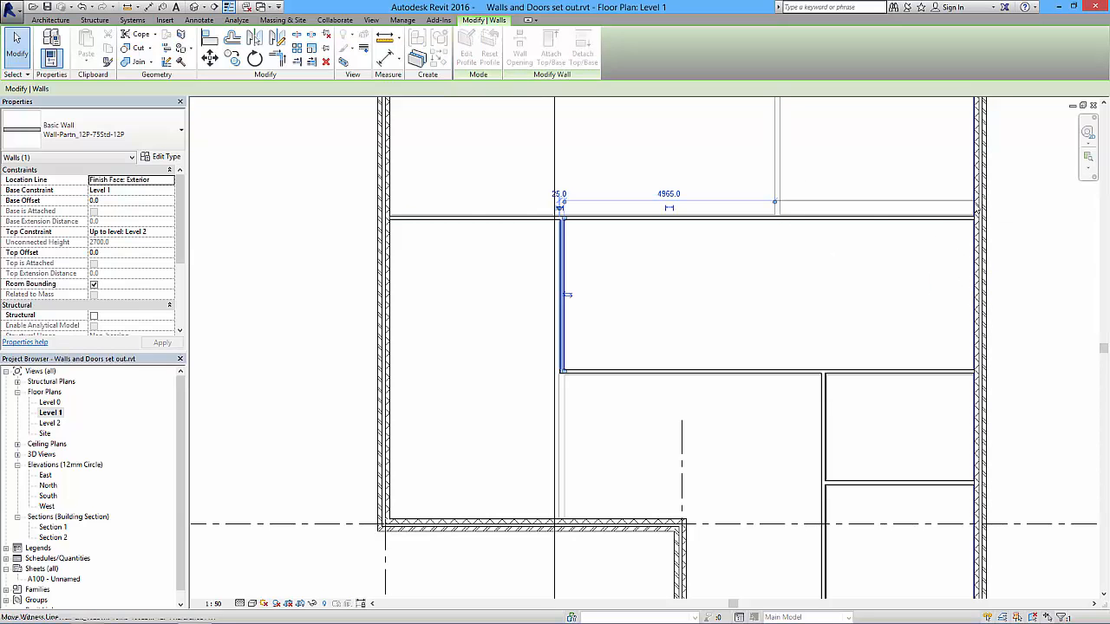
click(768, 194)
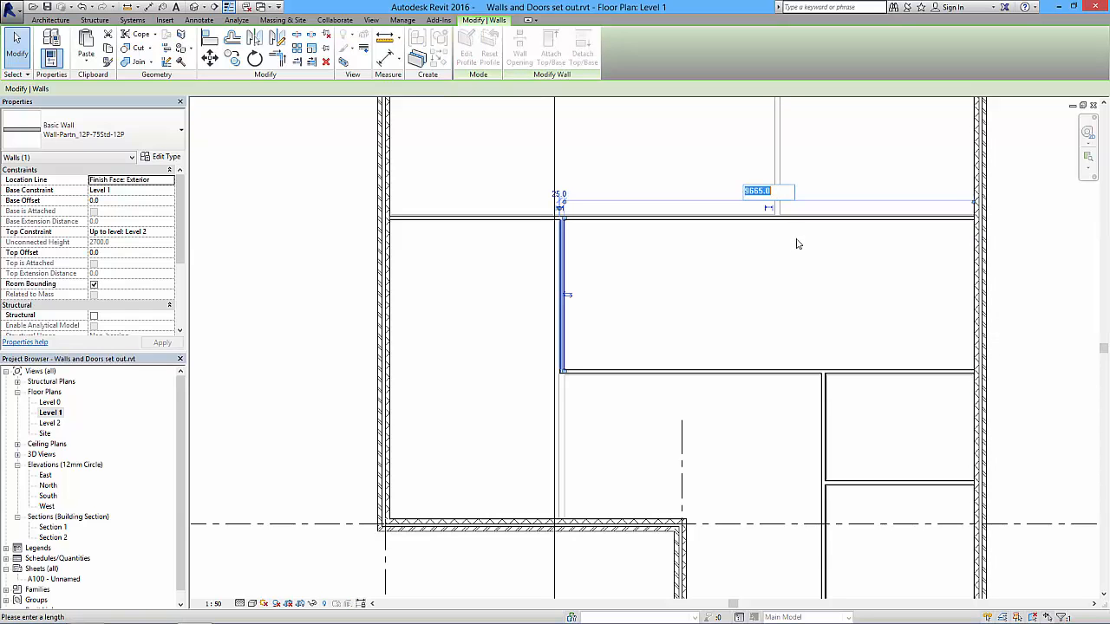
text(10000)
key(Return)
key(Escape)
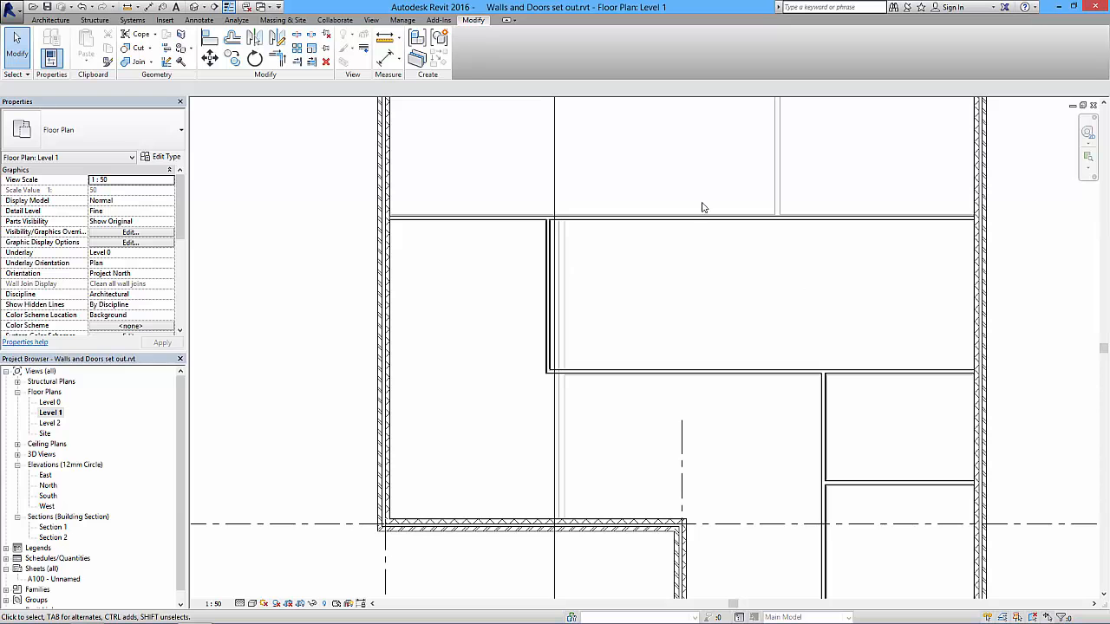
Show the model in 3D and orbit it to view the Level 1 partitions from above
scroll(595, 288, down, 4)
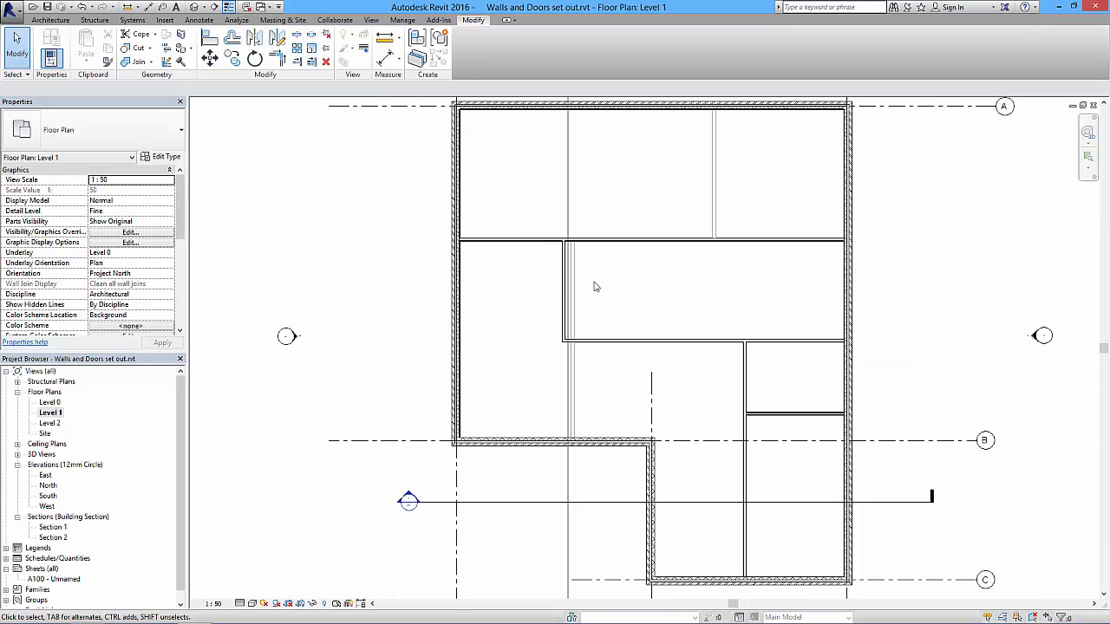
middle_drag(664, 303, 584, 290)
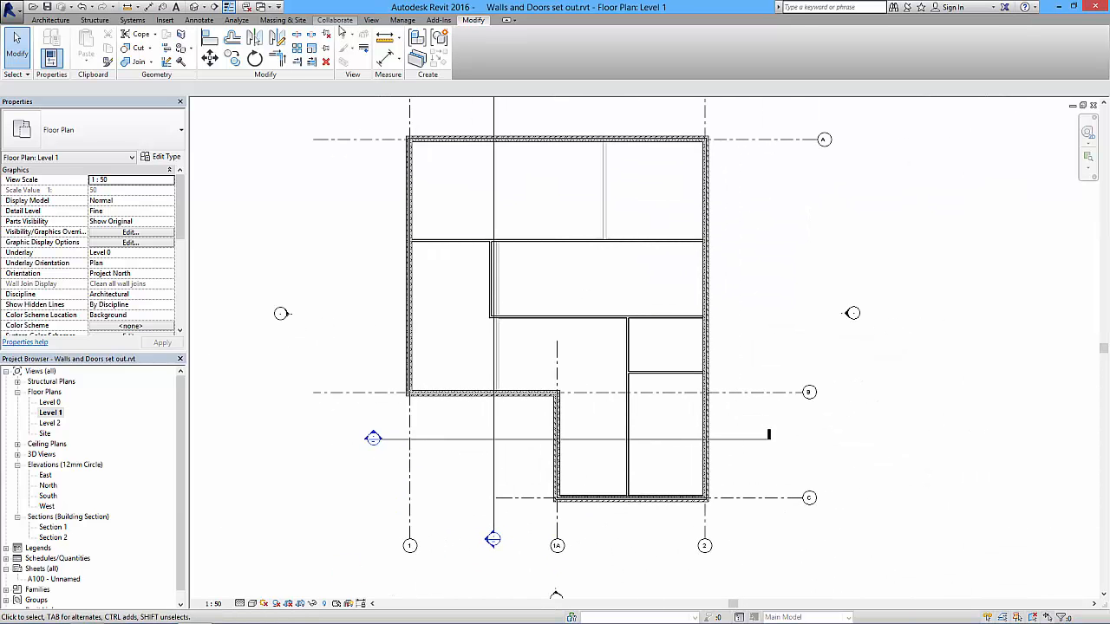
click(214, 7)
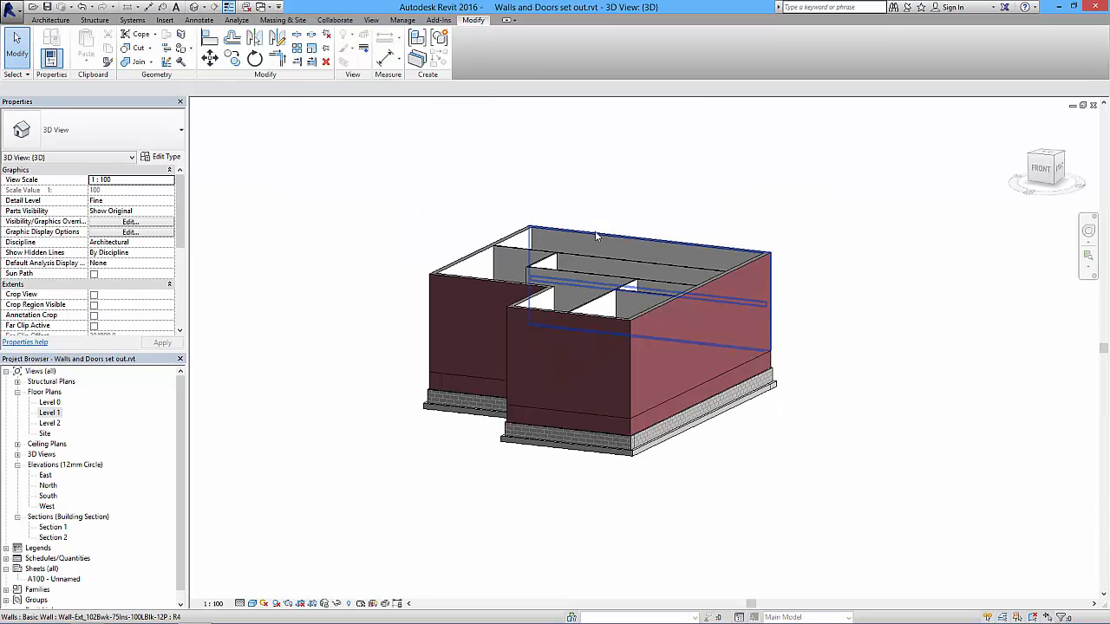
shift+middle_drag(589, 255, 815, 478)
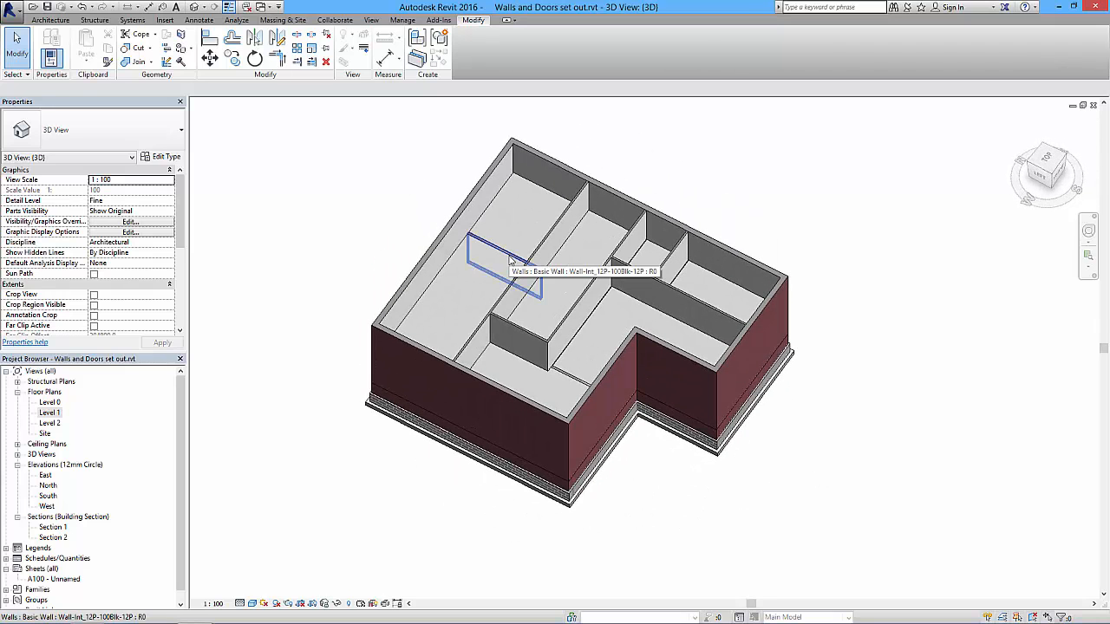
Open Section 1 and measure the Level 1 timber floor's depth at the Level 0 blockwork wall
double_click(53, 528)
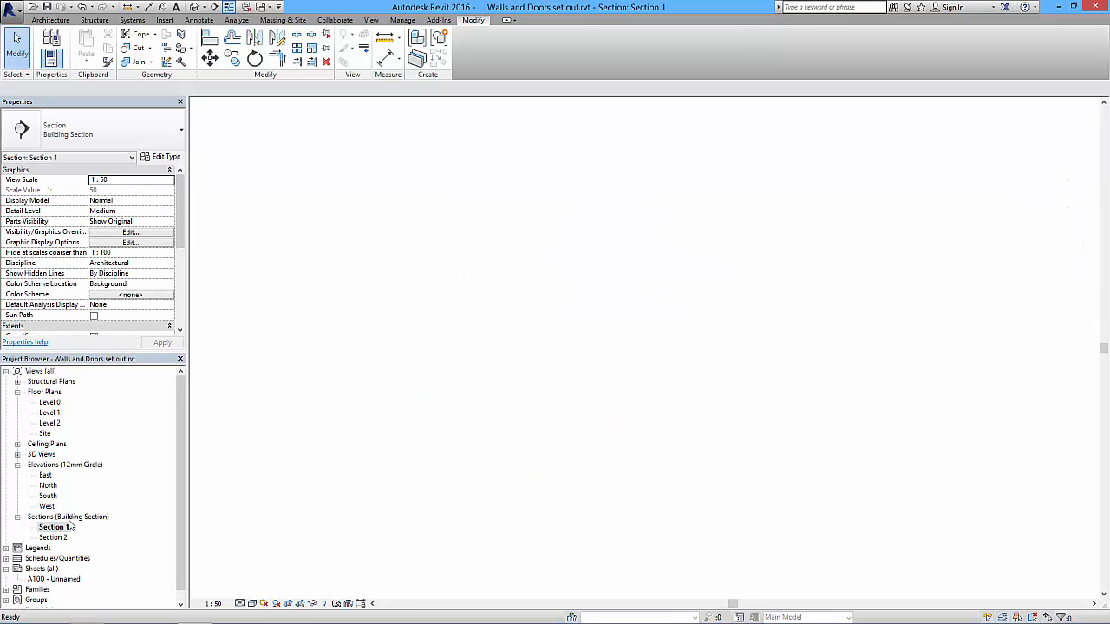
scroll(633, 301, up, 5)
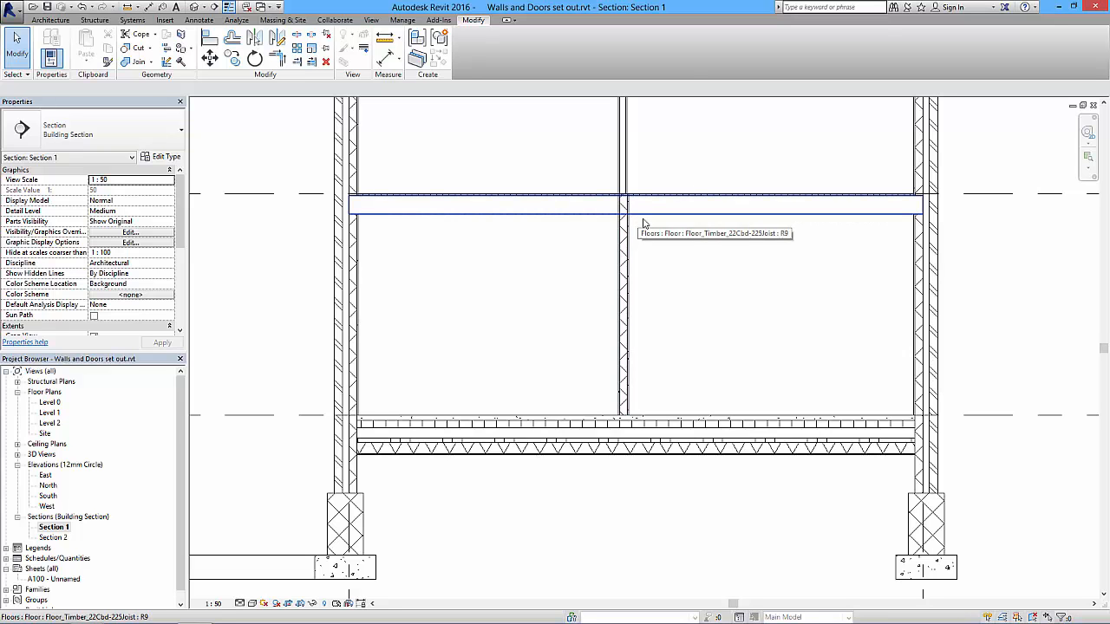
click(387, 37)
scroll(620, 197, up, 6)
click(644, 159)
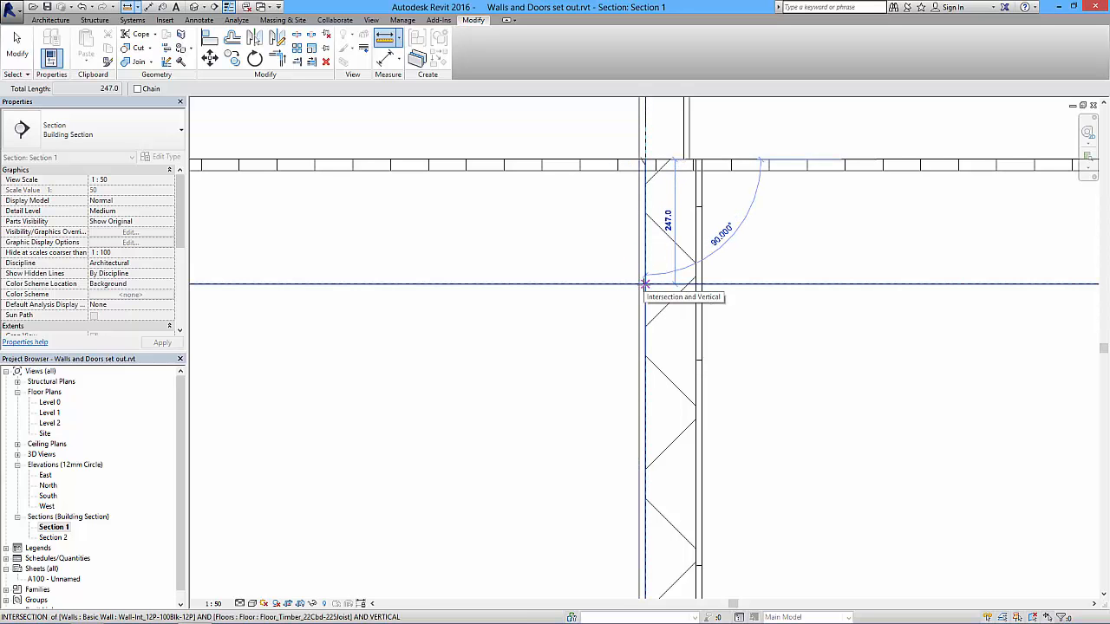
key(Escape)
key(Escape)
Select all Wall-Int_12P-100Blk-12P walls and set their top offset to -247
scroll(652, 303, down, 3)
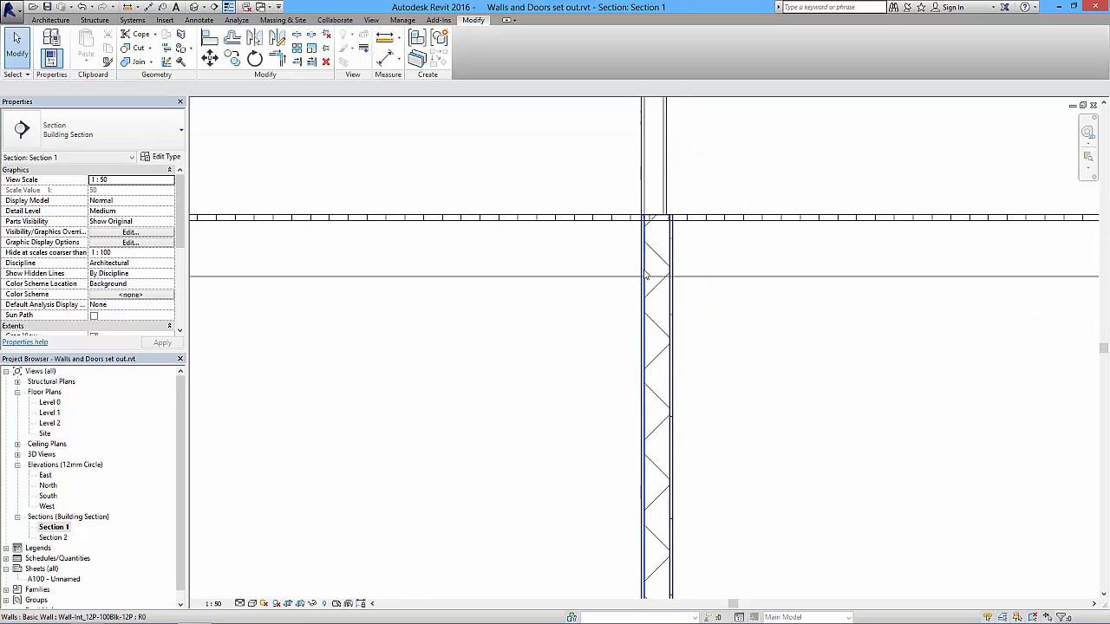
scroll(661, 328, down, 4)
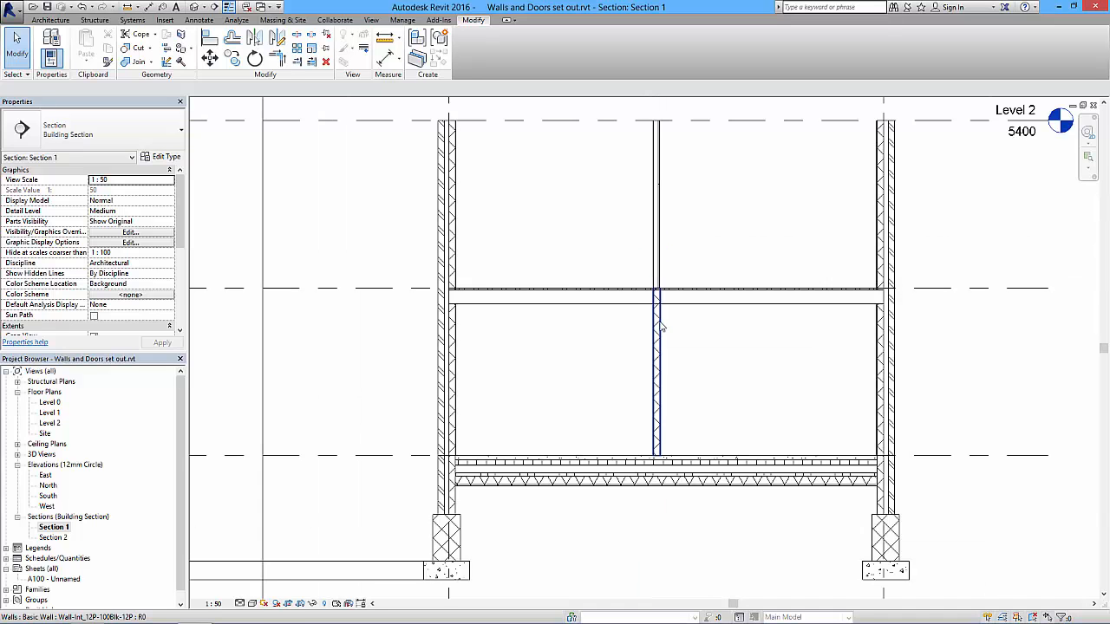
right_click(589, 260)
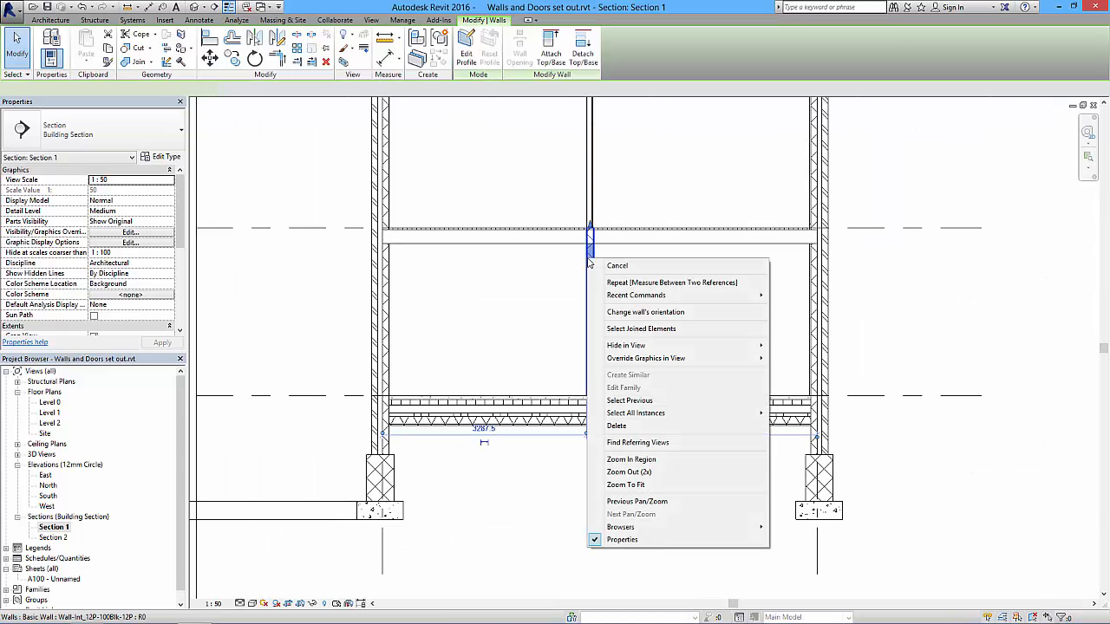
mouse_move(648, 414)
click(557, 427)
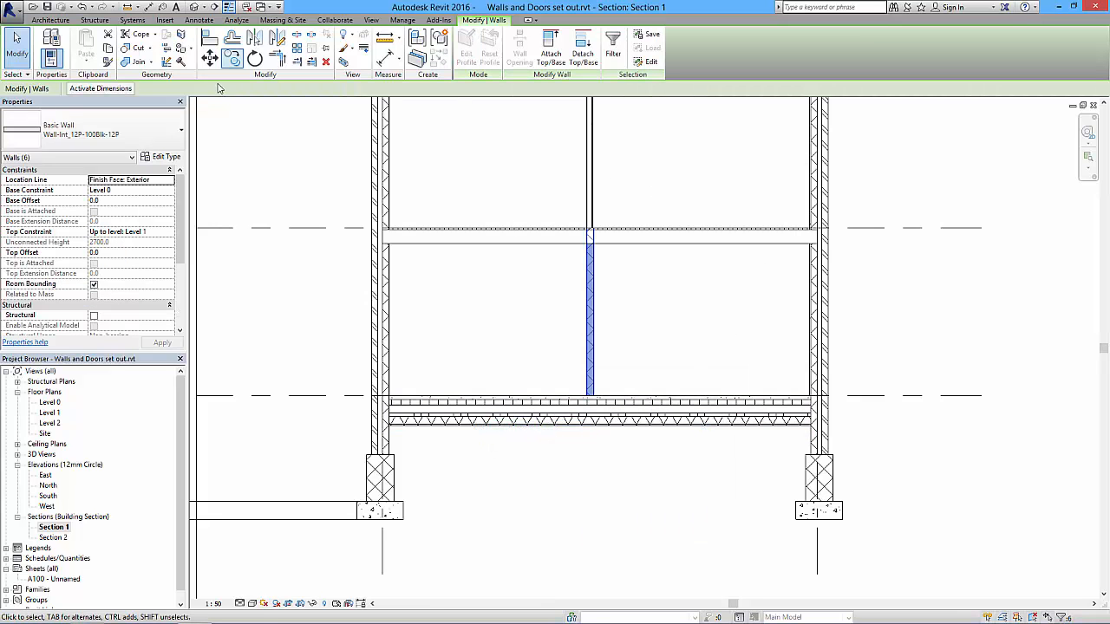
click(115, 253)
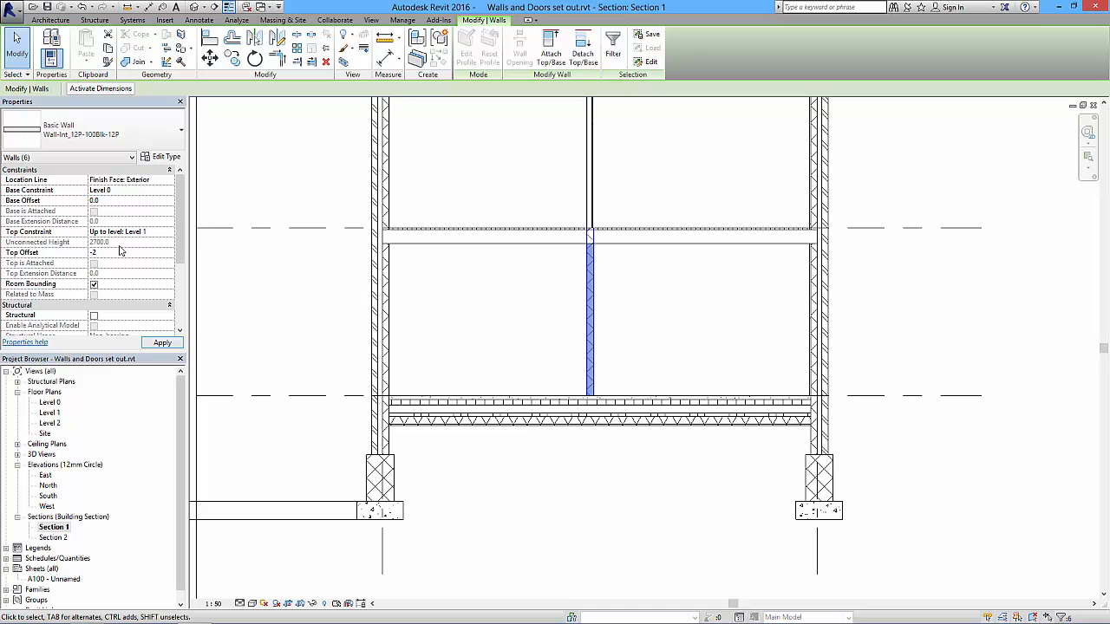
click(151, 344)
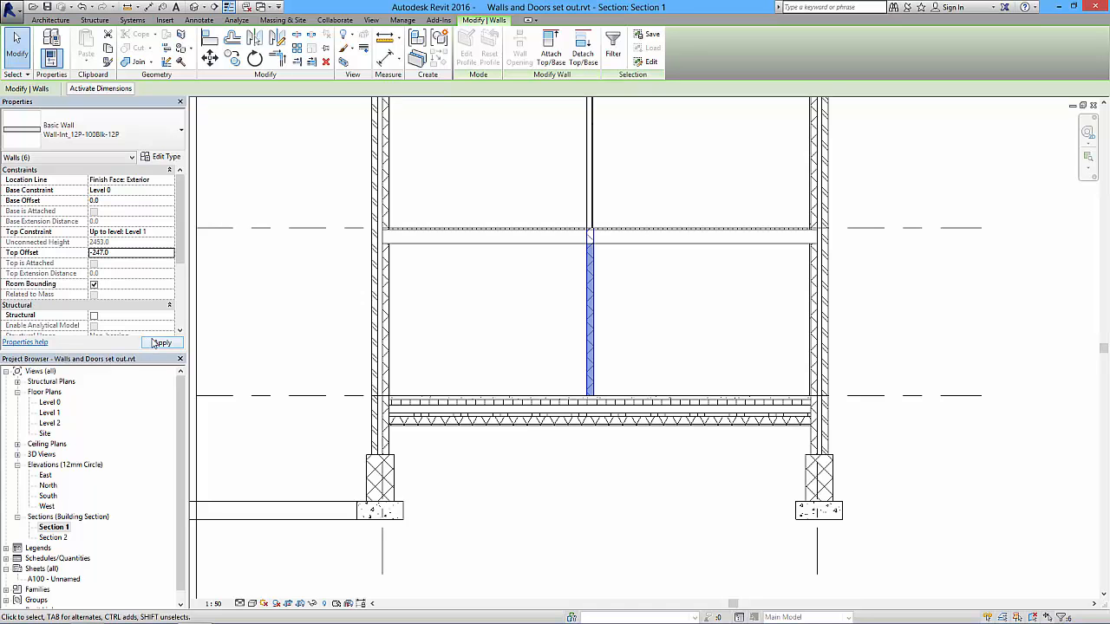
click(621, 294)
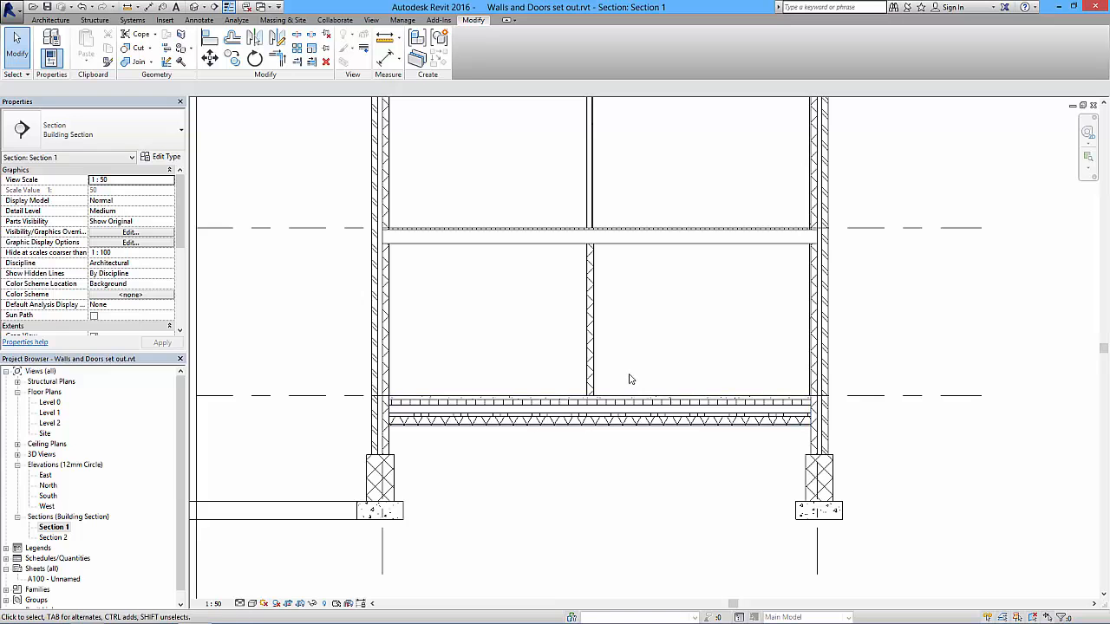
Measure from the base of the Level 0 blockwork wall down to the underside of the ground floor's insulation layer
scroll(611, 390, up, 1)
scroll(574, 351, up, 1)
scroll(574, 351, up, 3)
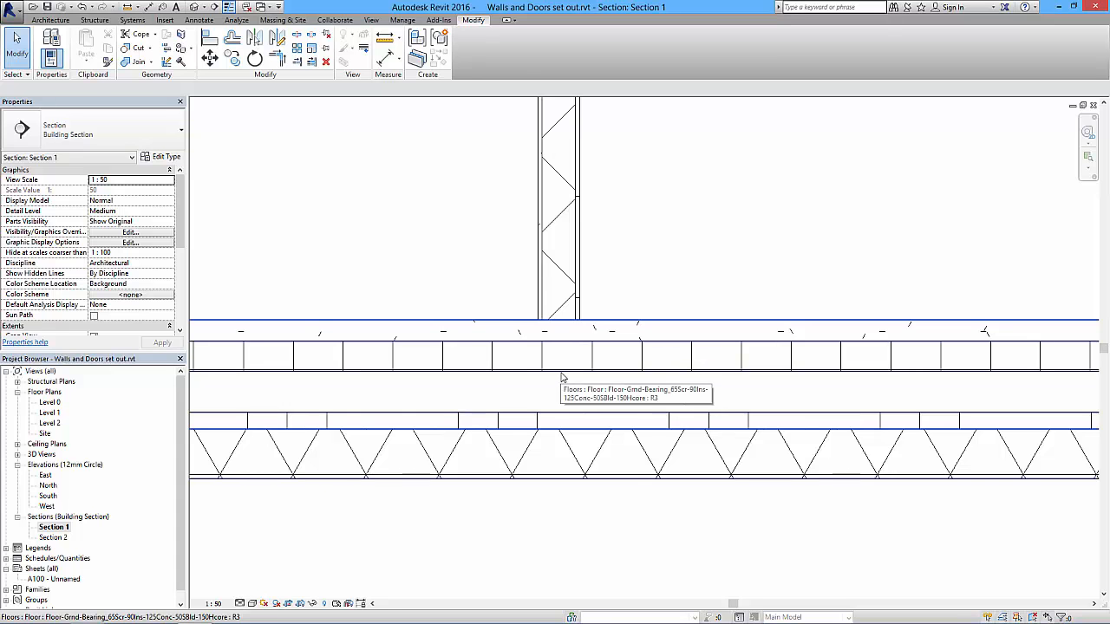
click(128, 7)
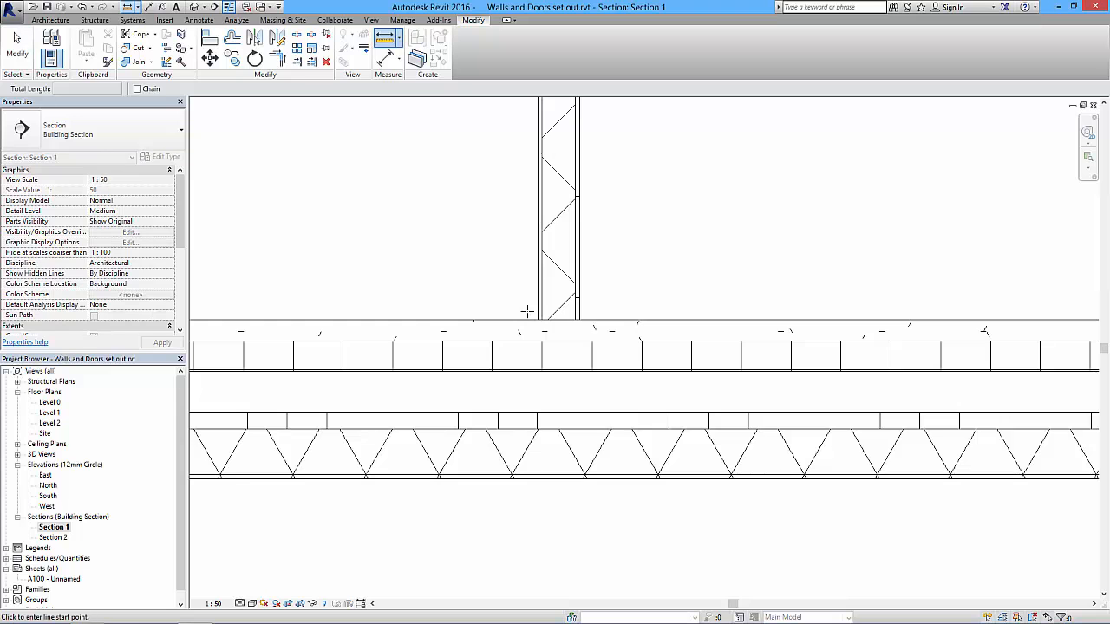
click(539, 320)
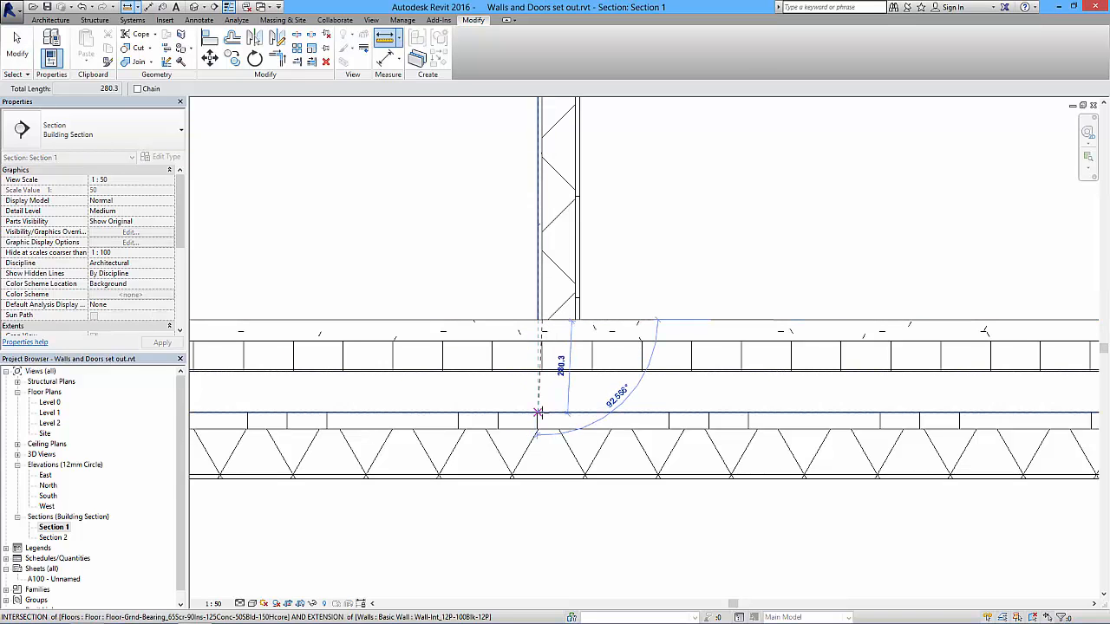
scroll(540, 373, up, 3)
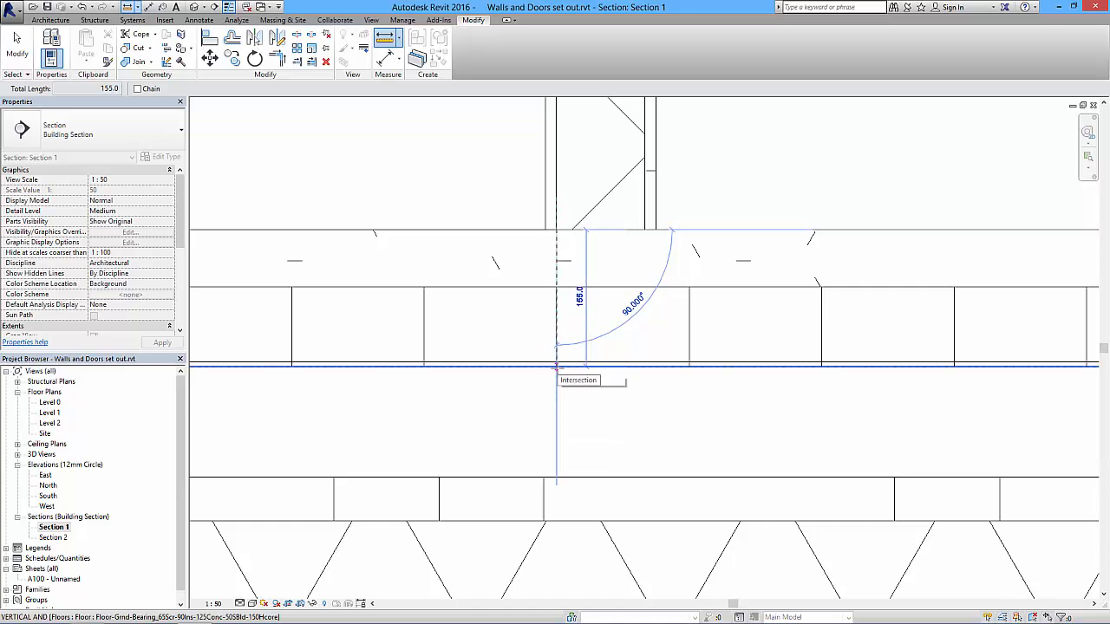
scroll(556, 368, down, 4)
key(Escape)
key(Escape)
Select all Wall-Int_12P-100Blk-12P walls in the entire project and set their base offset to -155
scroll(555, 207, down, 3)
click(563, 243)
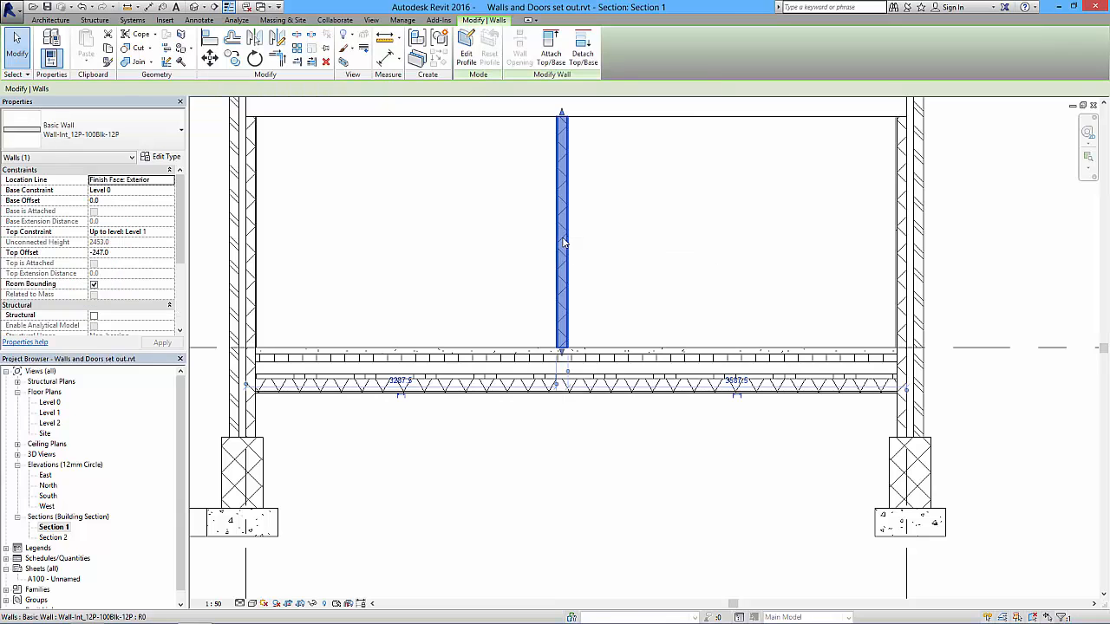
right_click(563, 239)
mouse_move(614, 398)
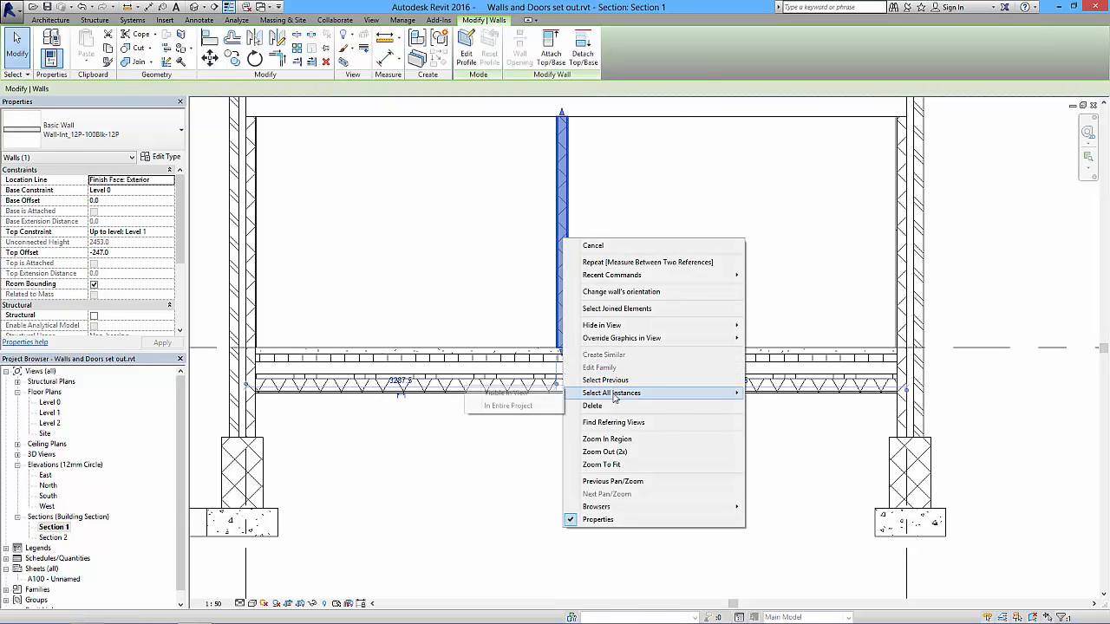
click(508, 406)
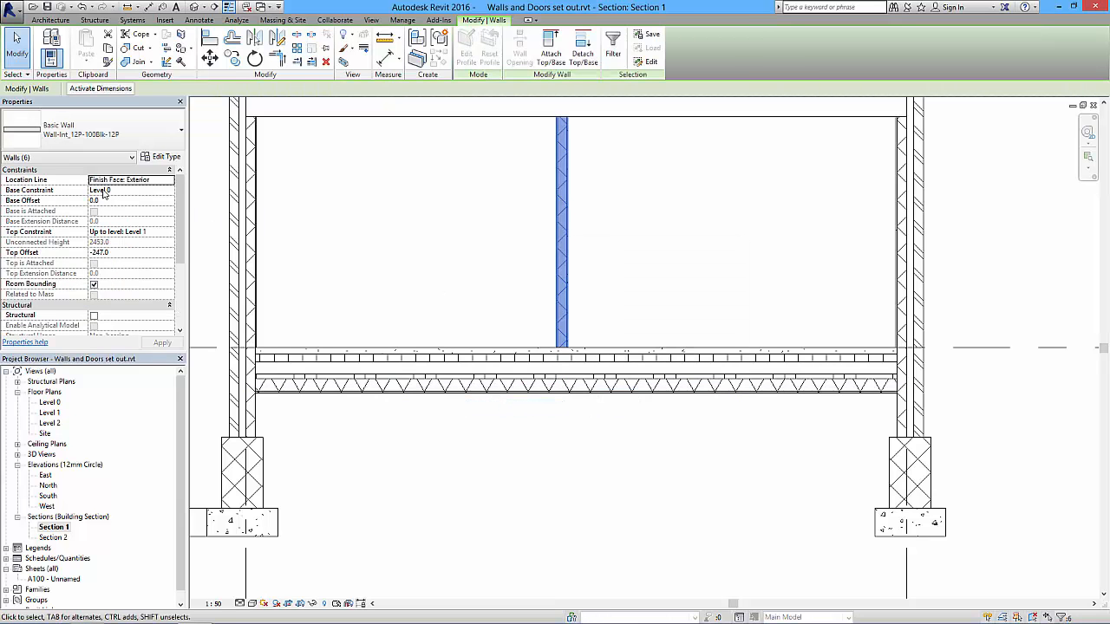
click(110, 199)
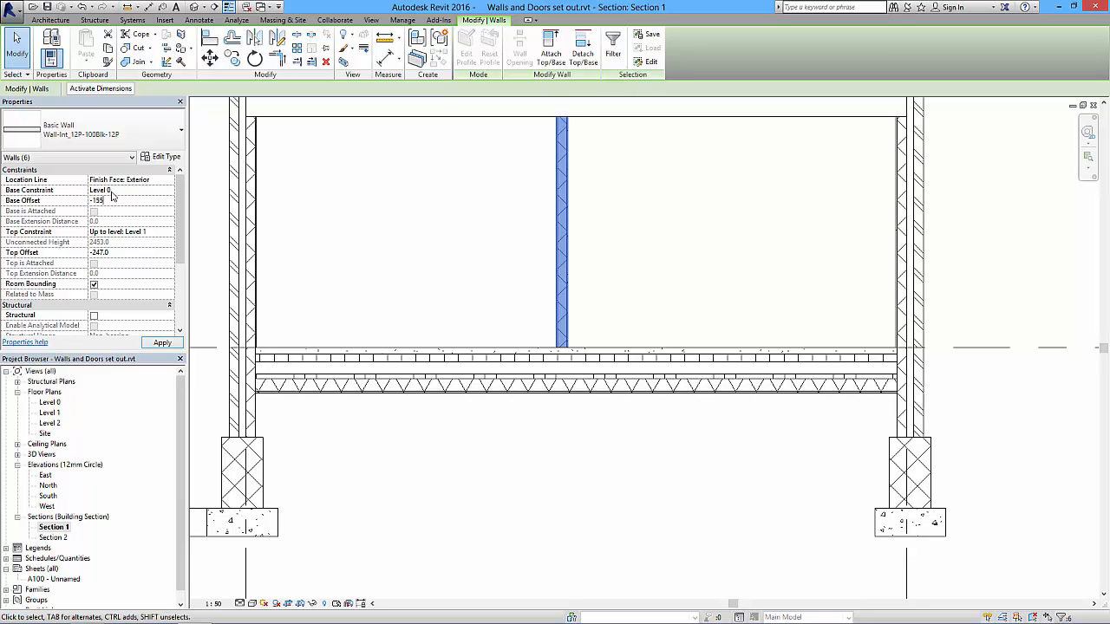
click(157, 343)
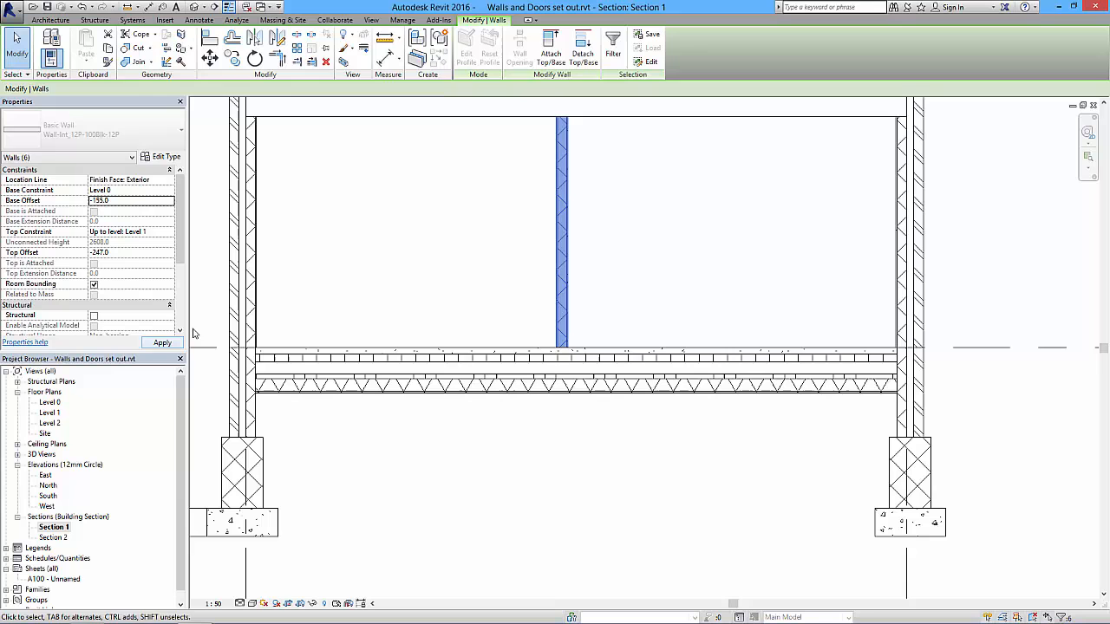
click(585, 306)
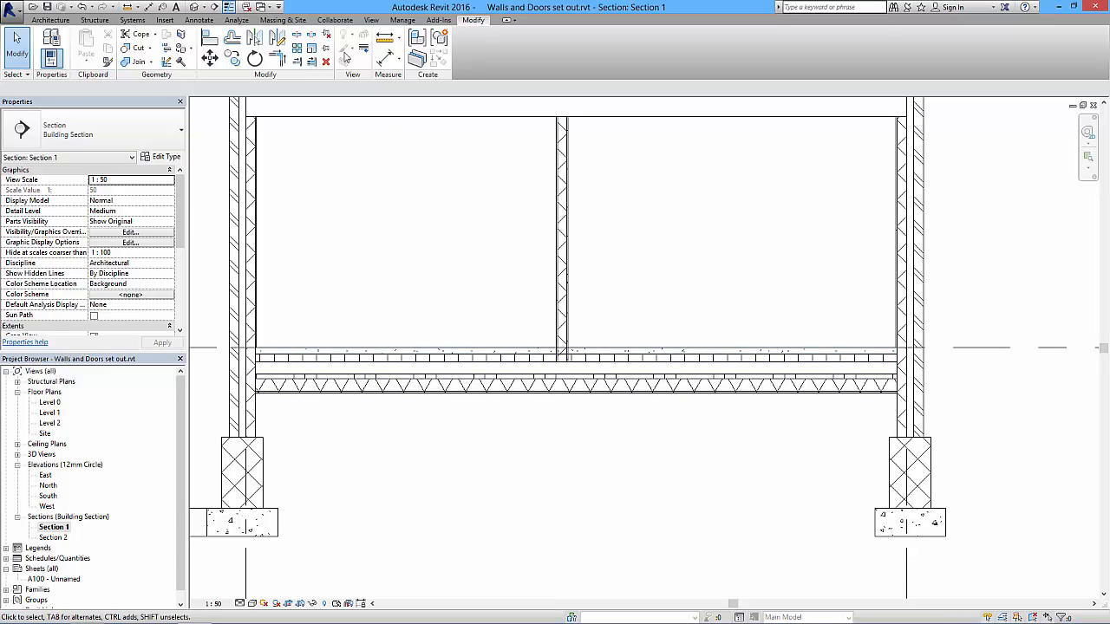
click(194, 20)
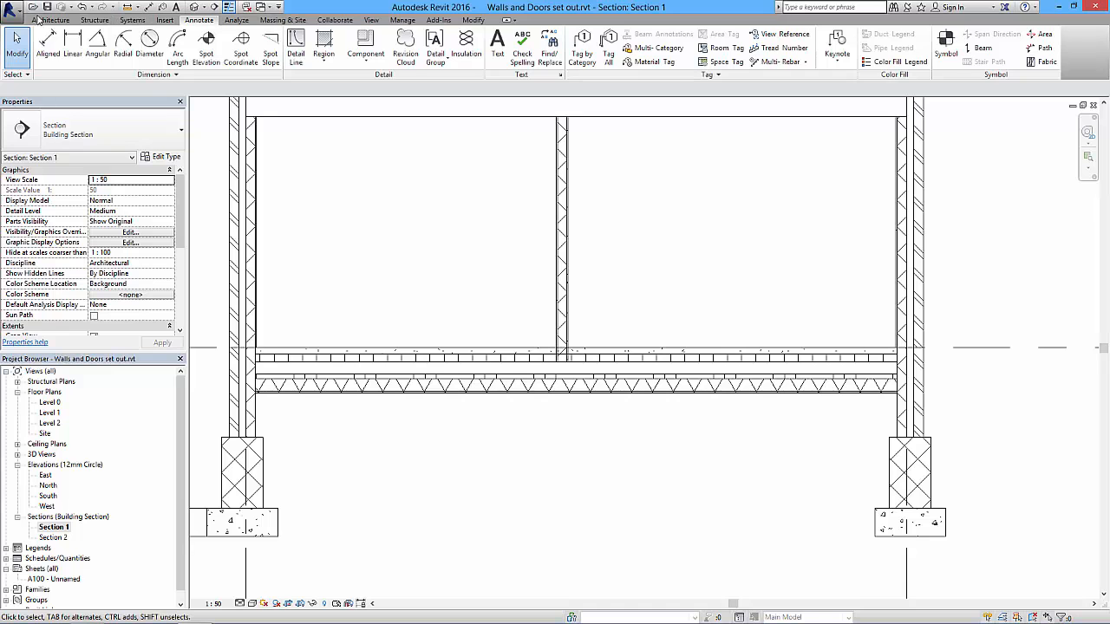
click(45, 20)
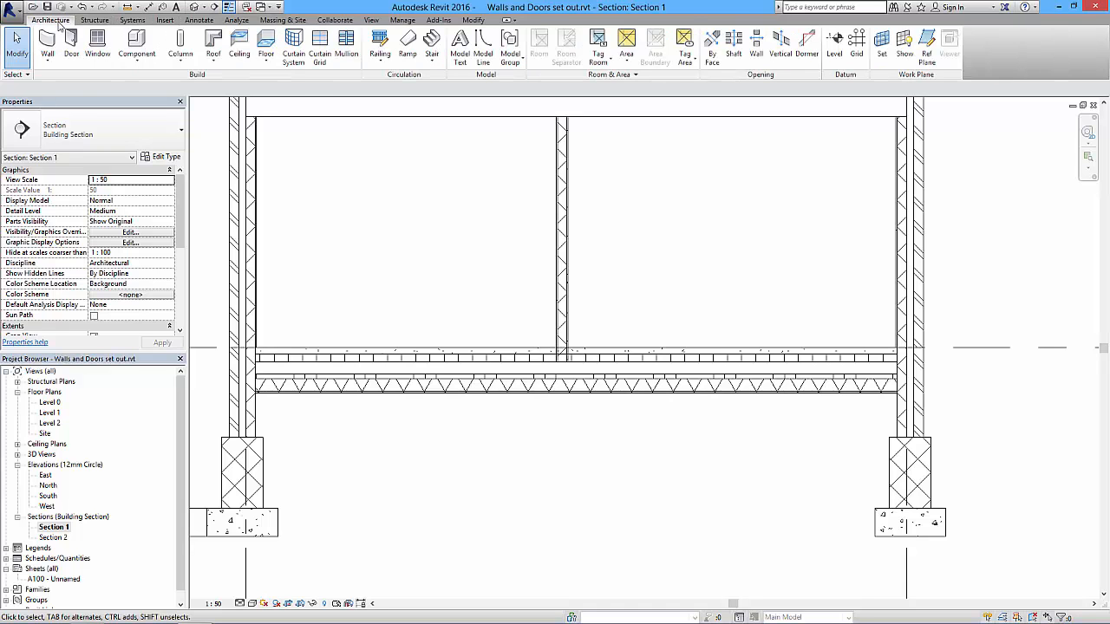
click(473, 20)
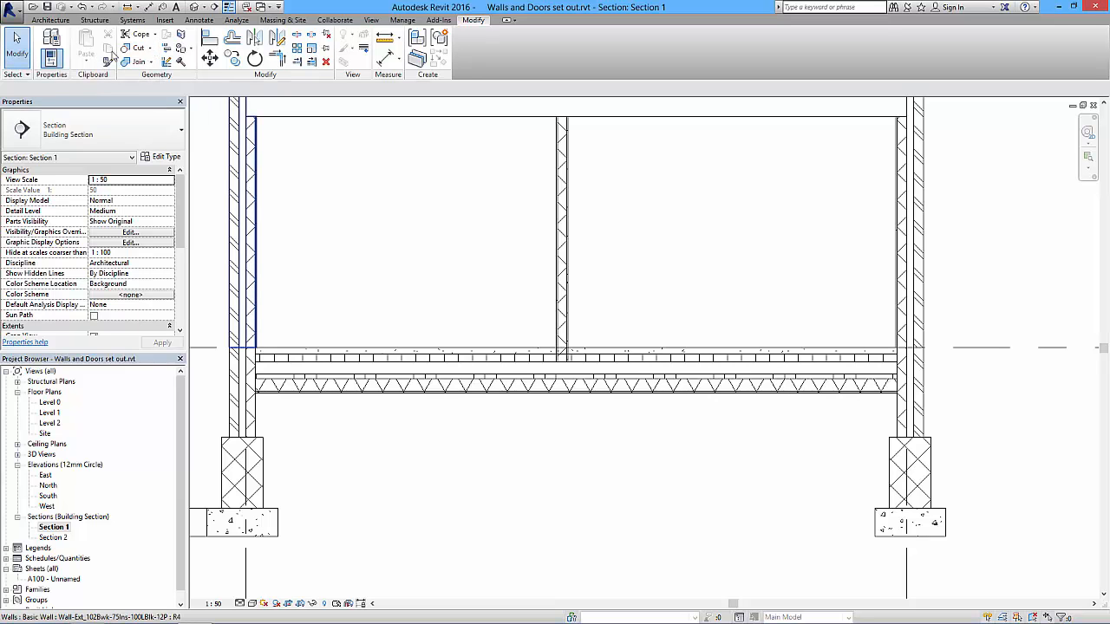
Show the whole model in 3D and orbit it to view the house from the front and above
scroll(650, 216, down, 4)
middle_drag(669, 237, 694, 373)
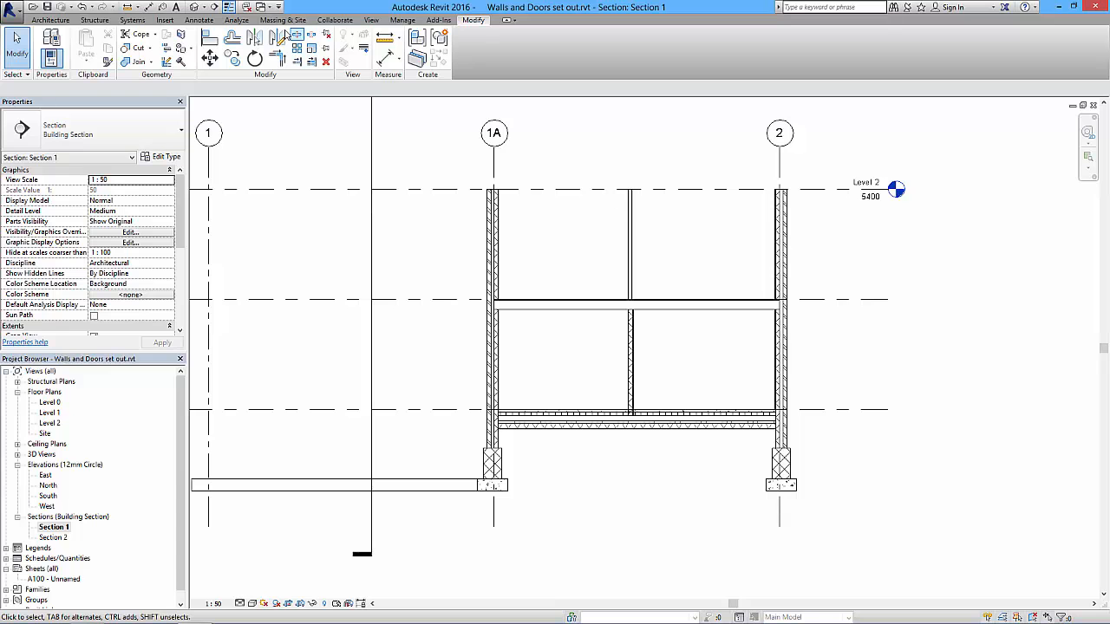
click(195, 8)
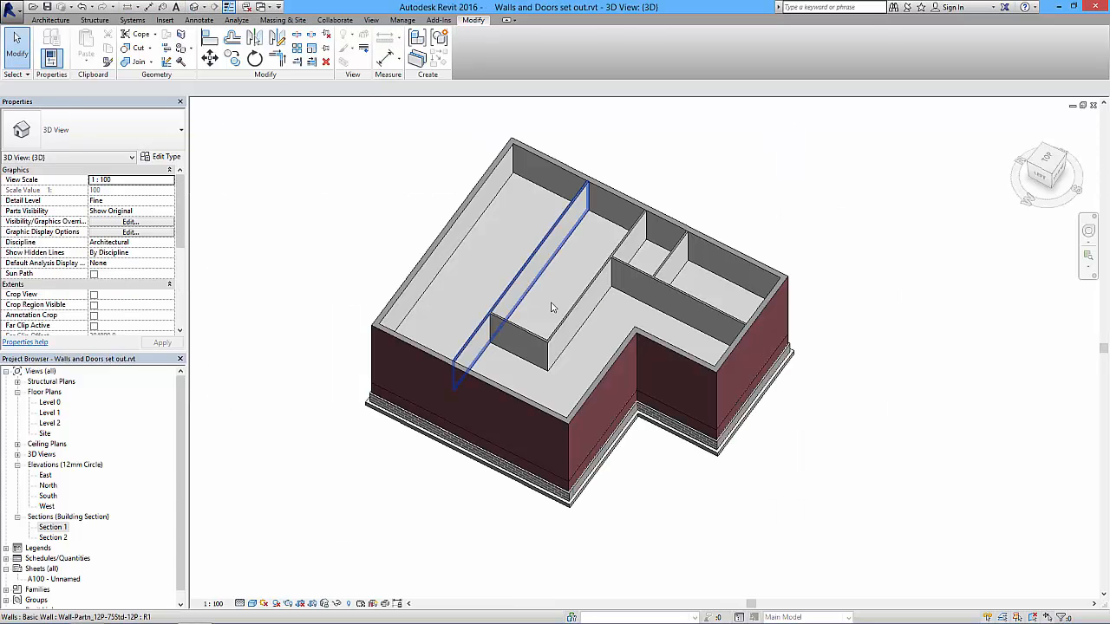
shift+middle_drag(652, 370, 499, 325)
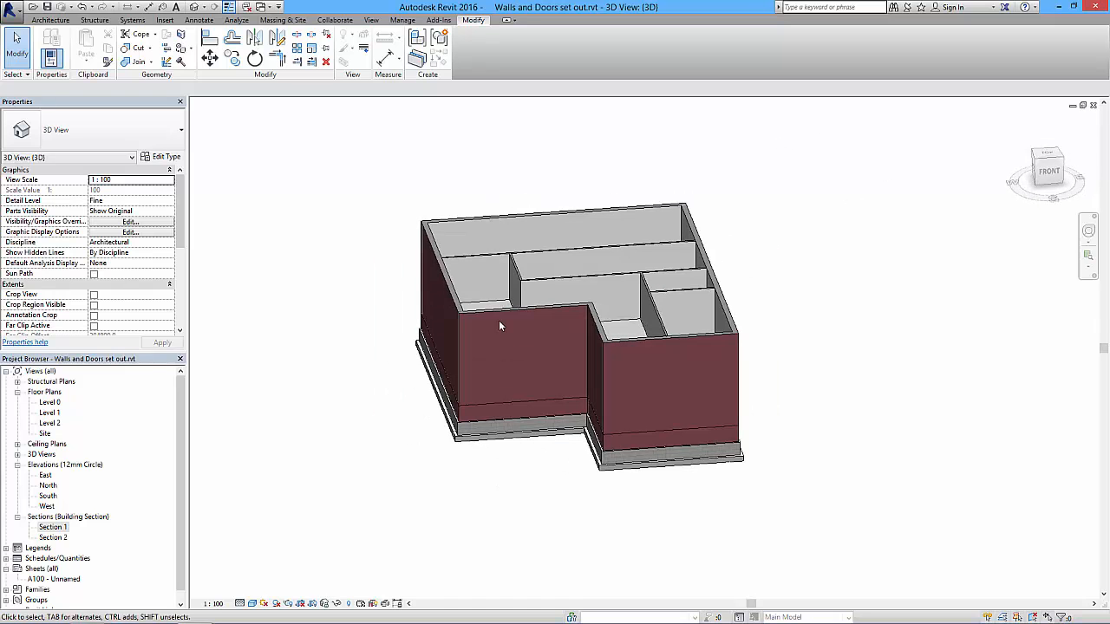